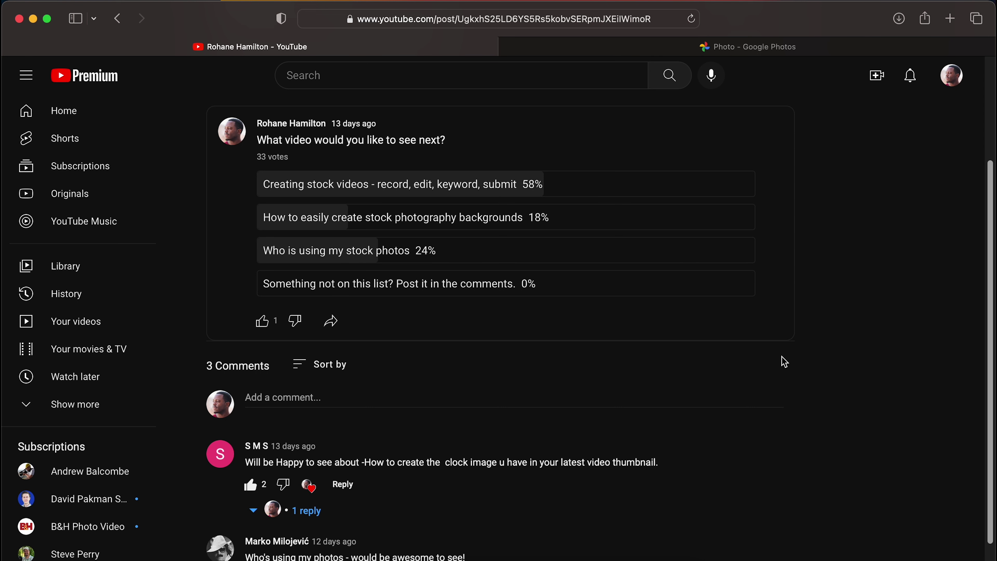
# - View the dispersing clock photo in Google Photos, then open a new blank start-page tab
pyautogui.scroll(-1, 784, 362)
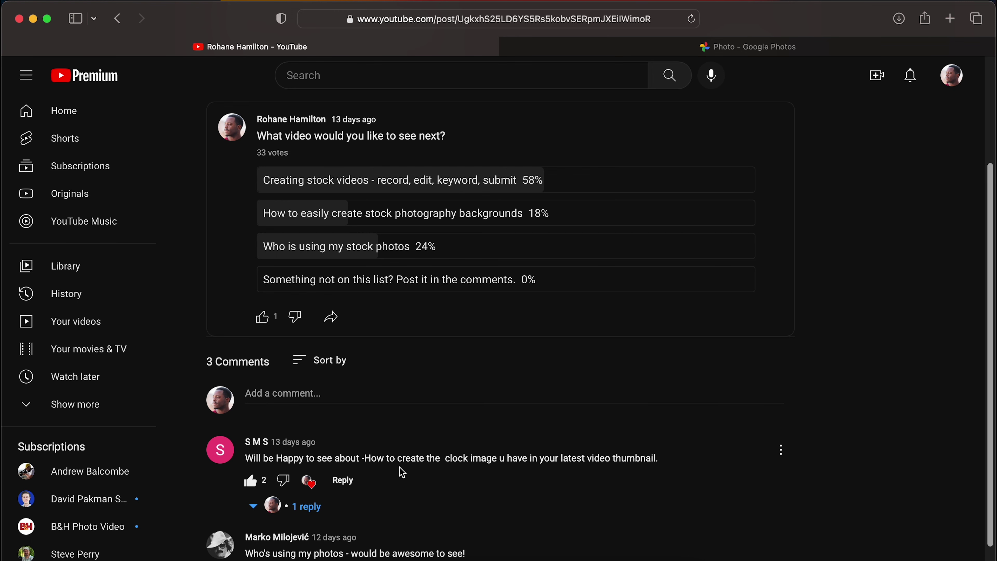
pyautogui.scroll(1, 408, 479)
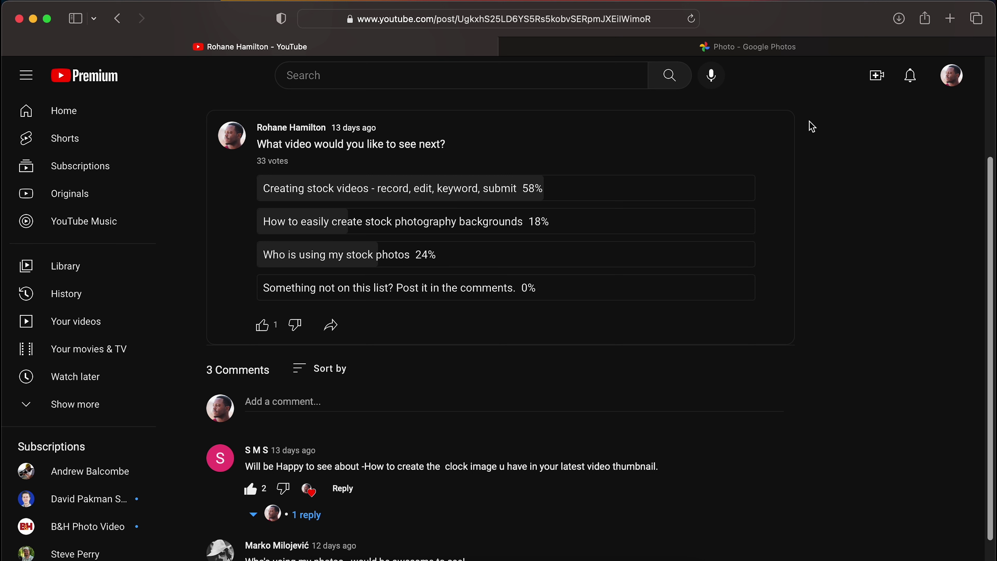
pyautogui.click(755, 48)
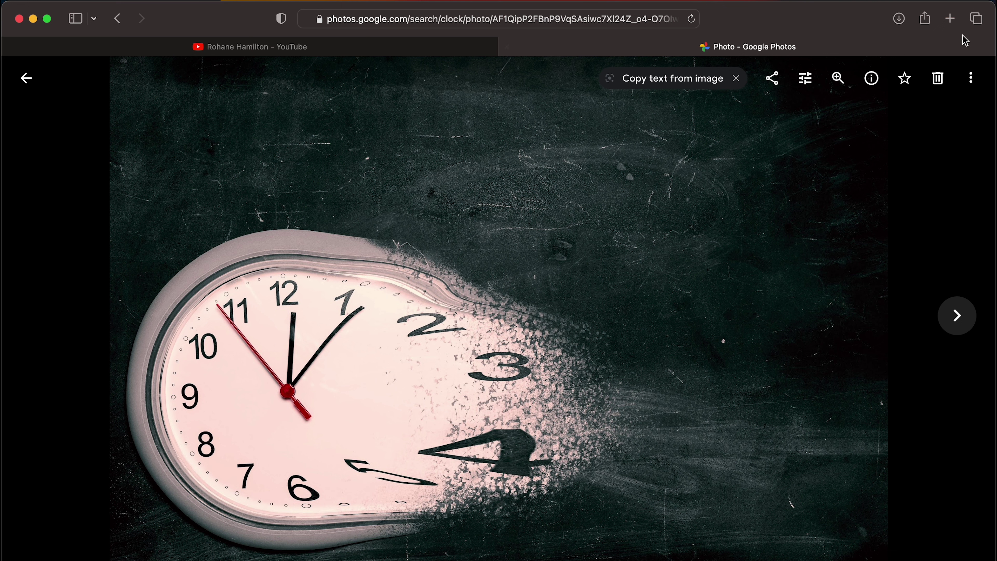
pyautogui.click(950, 19)
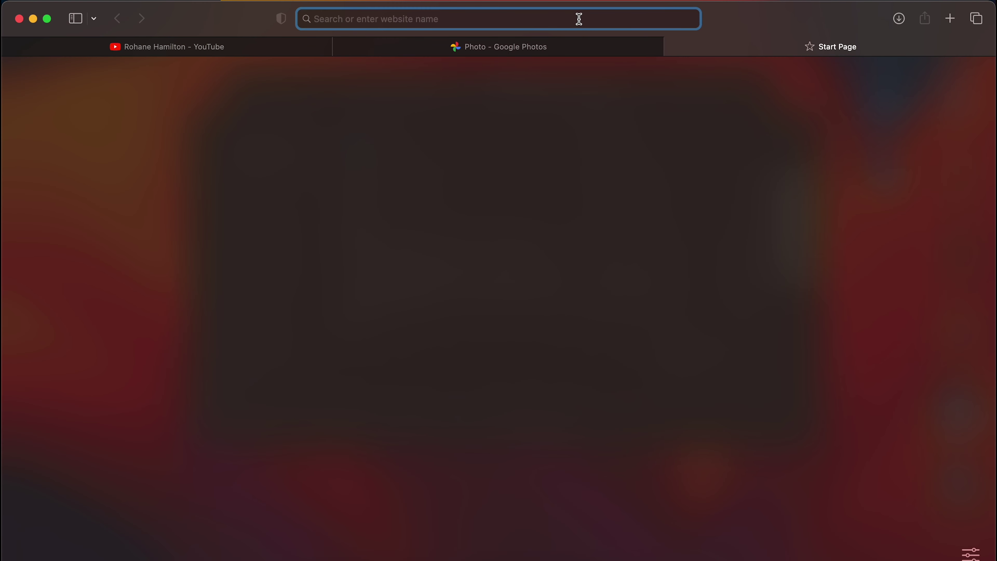
# - Go to brusheezy.com and search the site for 'dispersion'
pyautogui.write('bu\\\\\\')
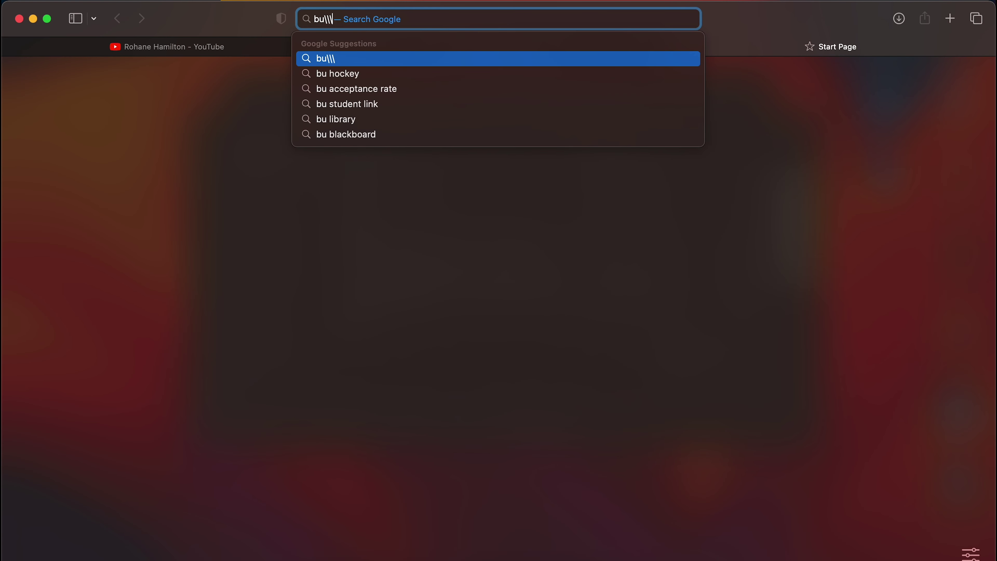
pyautogui.press('BackSpace')
pyautogui.press('BackSpace')
pyautogui.press('BackSpace')
pyautogui.press('BackSpace')
pyautogui.press('BackSpace')
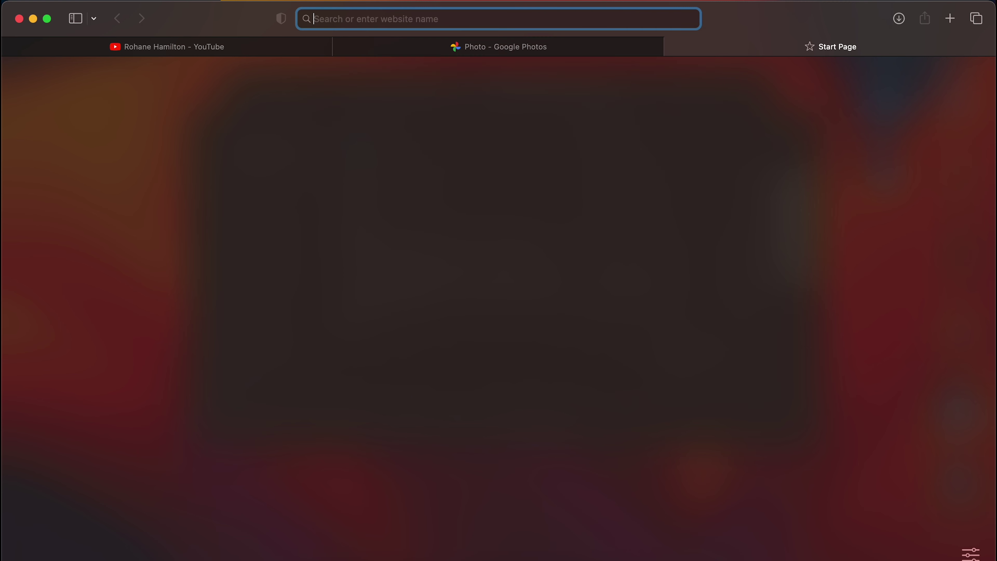
pyautogui.write('brush')
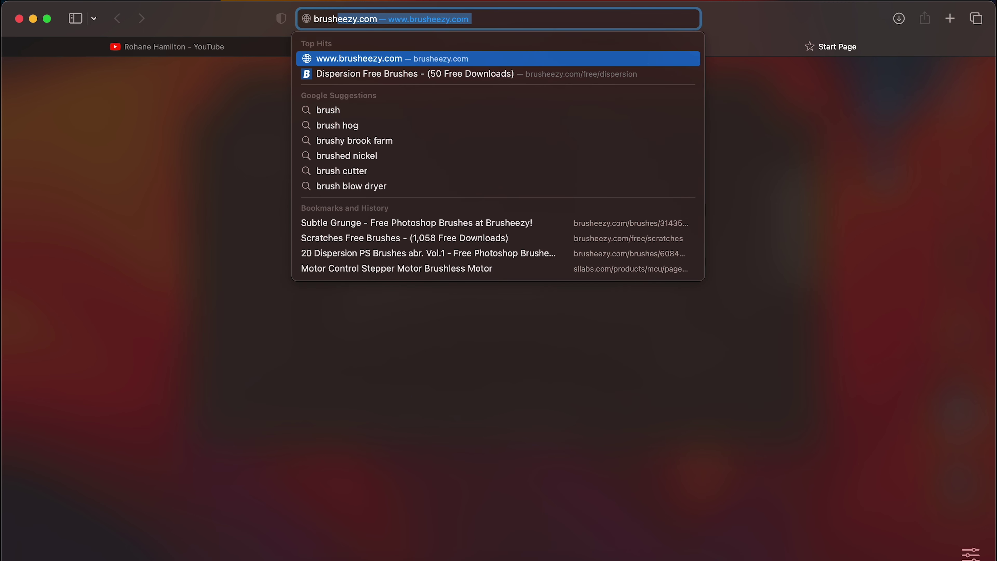
pyautogui.press('Return')
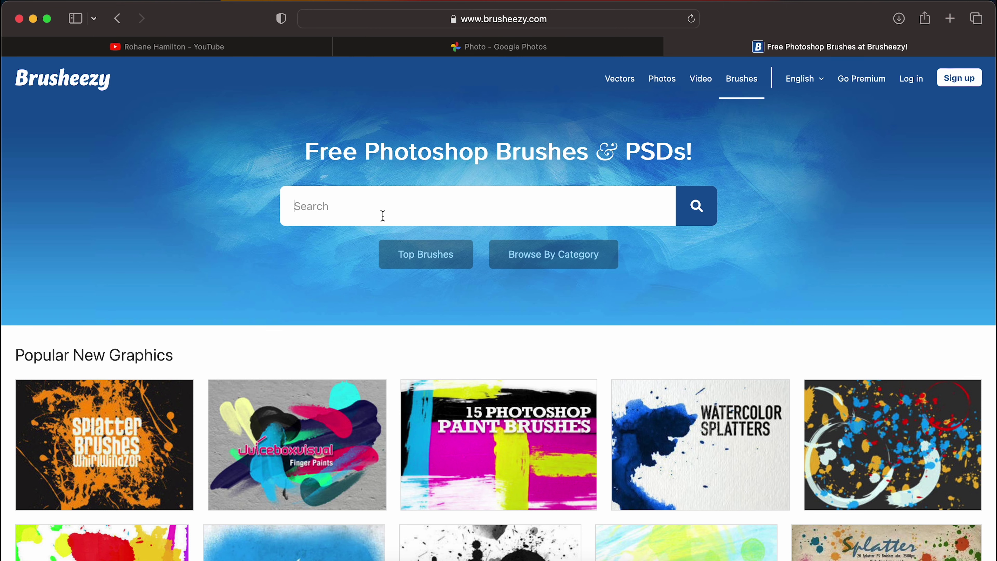
pyautogui.write('dispersion')
pyautogui.press('Return')
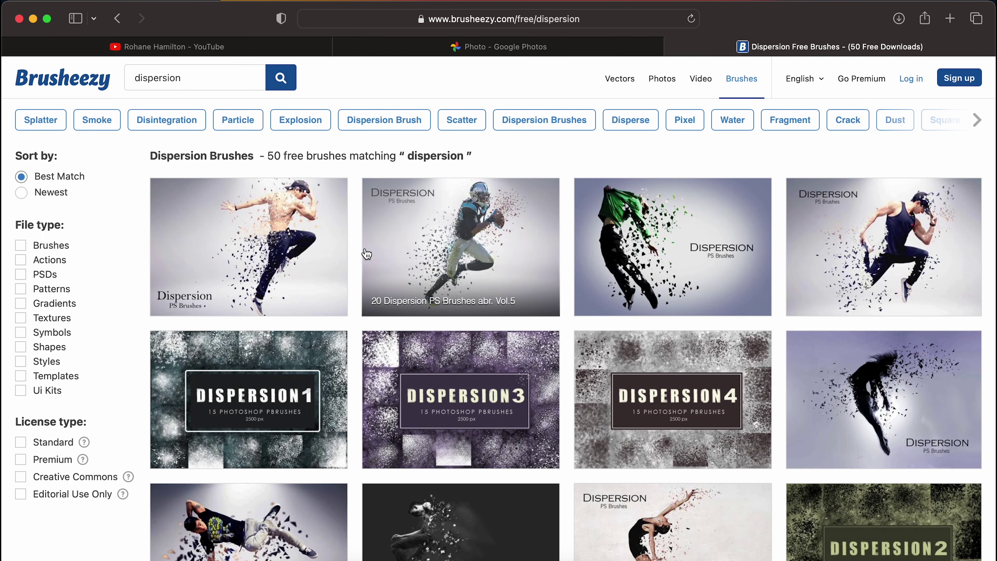
# - Start the free download of 20 Dispersion PS Brushes abr. Vol.1 and dismiss the countdown popup
pyautogui.click(274, 231)
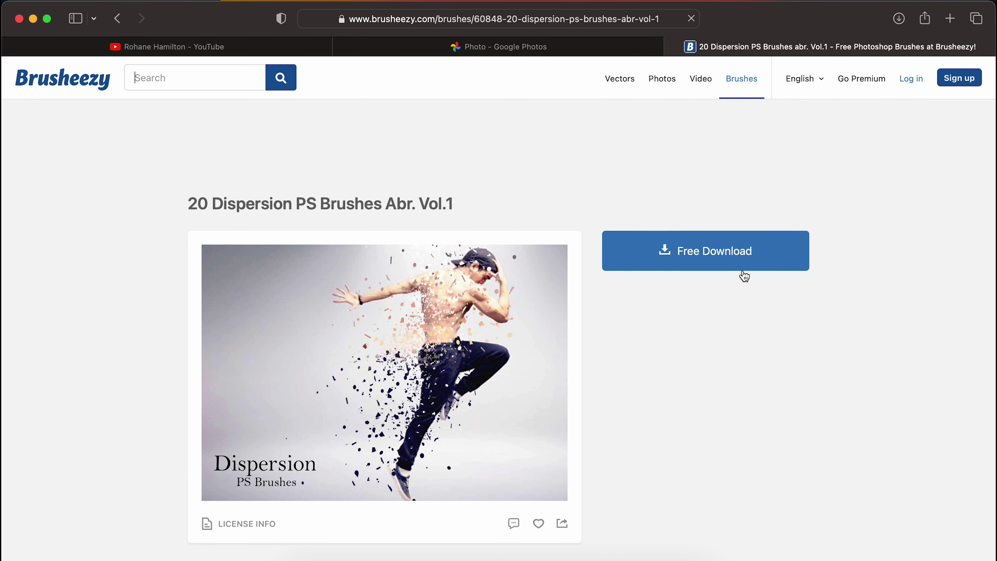
pyautogui.click(733, 258)
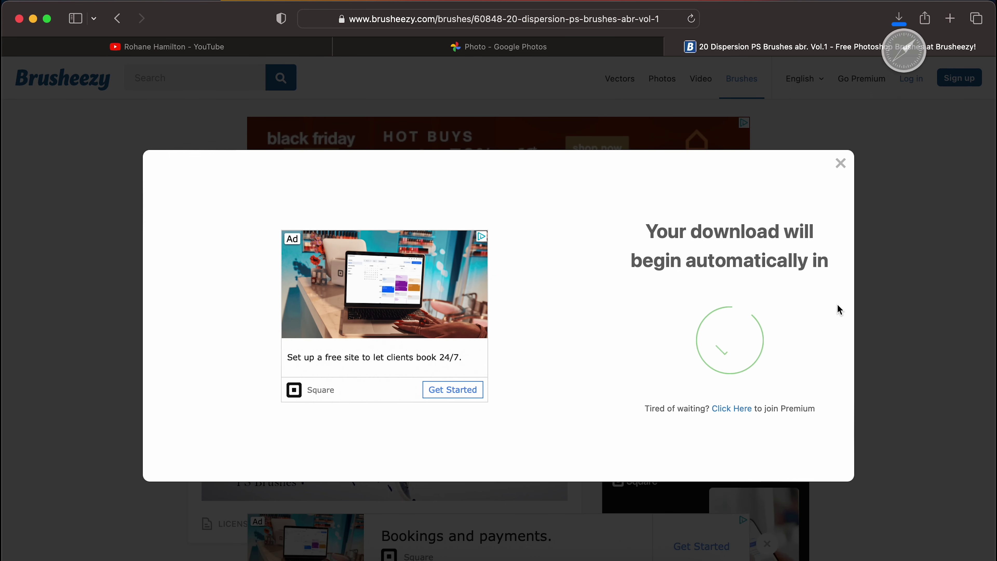
pyautogui.click(875, 224)
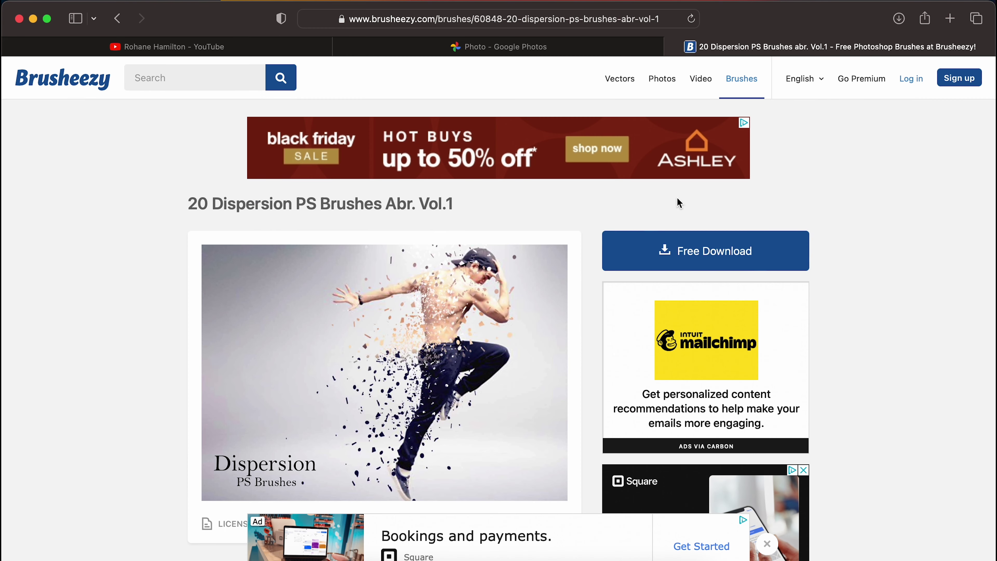
# - Search Brusheezy for 'grunge' and limit the results to brushes
pyautogui.click(205, 73)
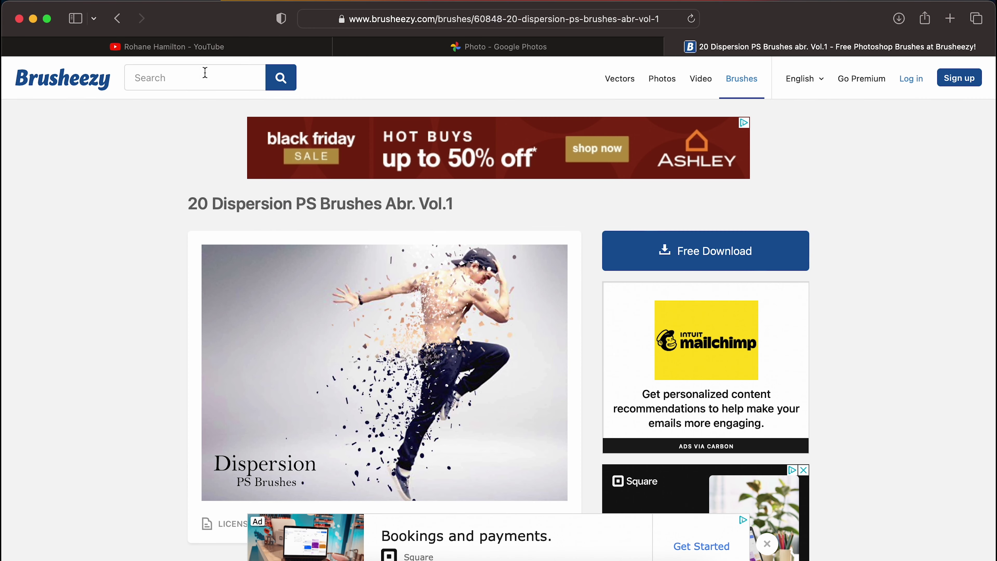
pyautogui.write('grunge')
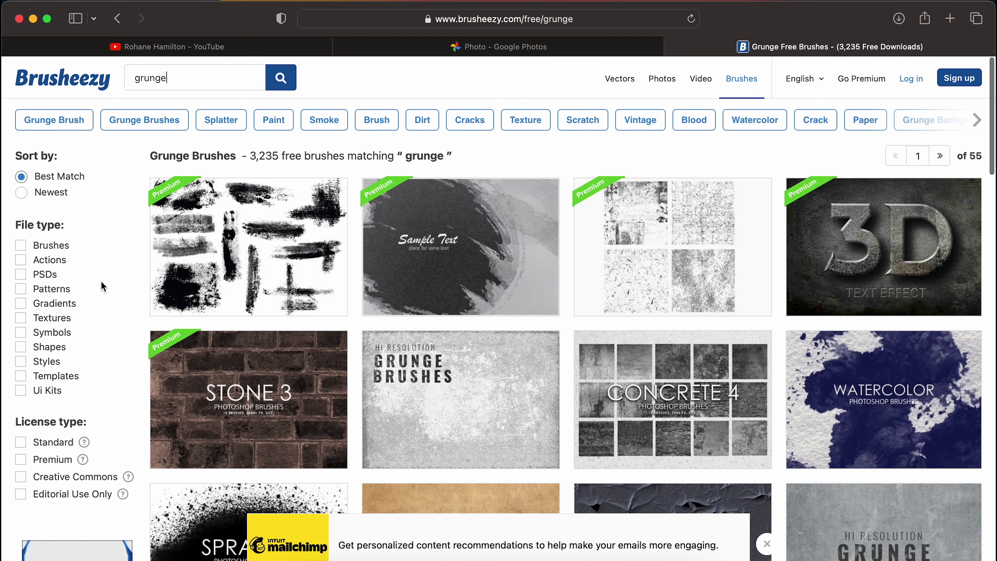
pyautogui.click(43, 247)
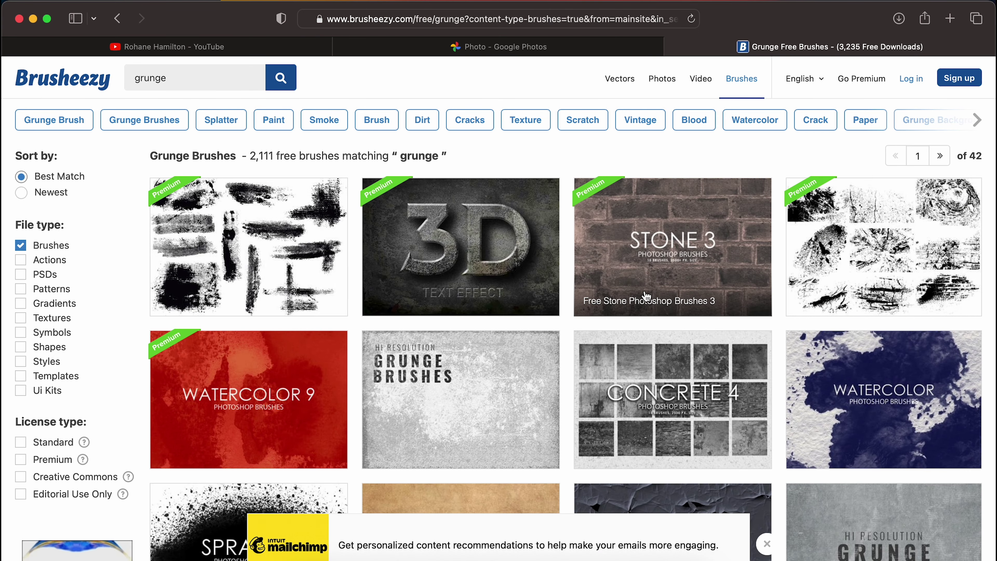
# - Browse the grunge brush results, then check the downloads list for both .abr files
pyautogui.scroll(-4, 647, 297)
pyautogui.scroll(-12, 647, 297)
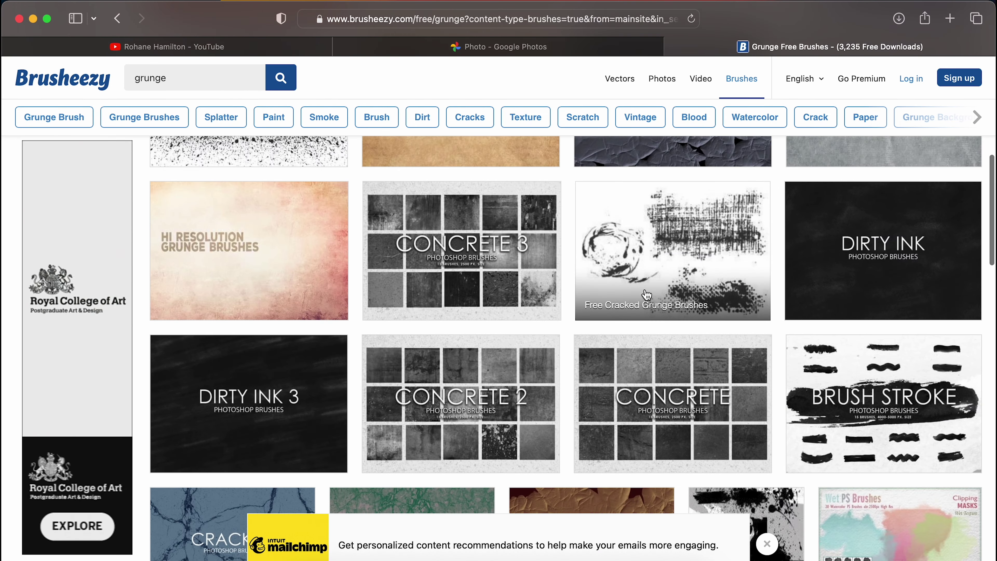
pyautogui.scroll(-4, 646, 295)
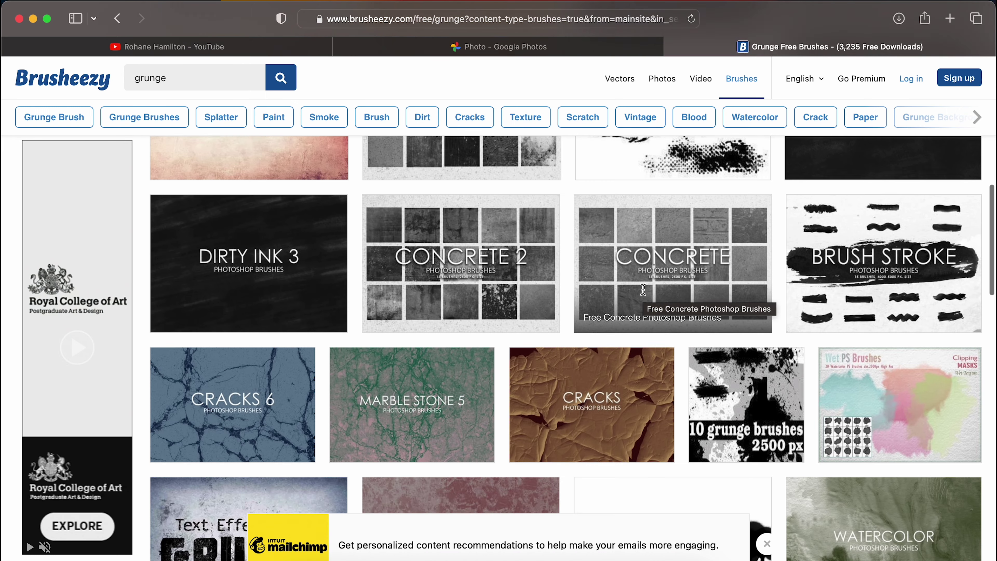
pyautogui.scroll(-8, 645, 294)
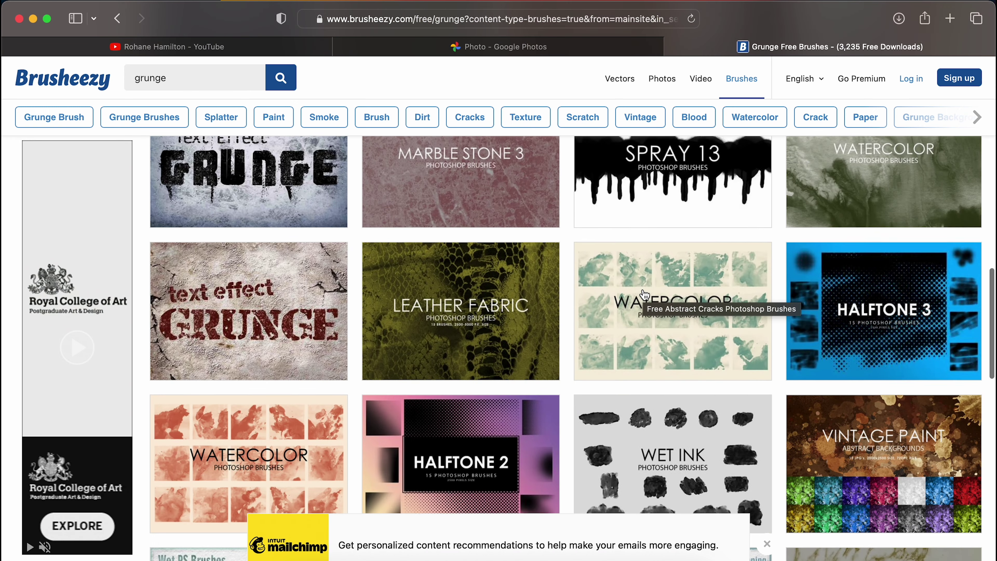
pyautogui.scroll(-4, 645, 295)
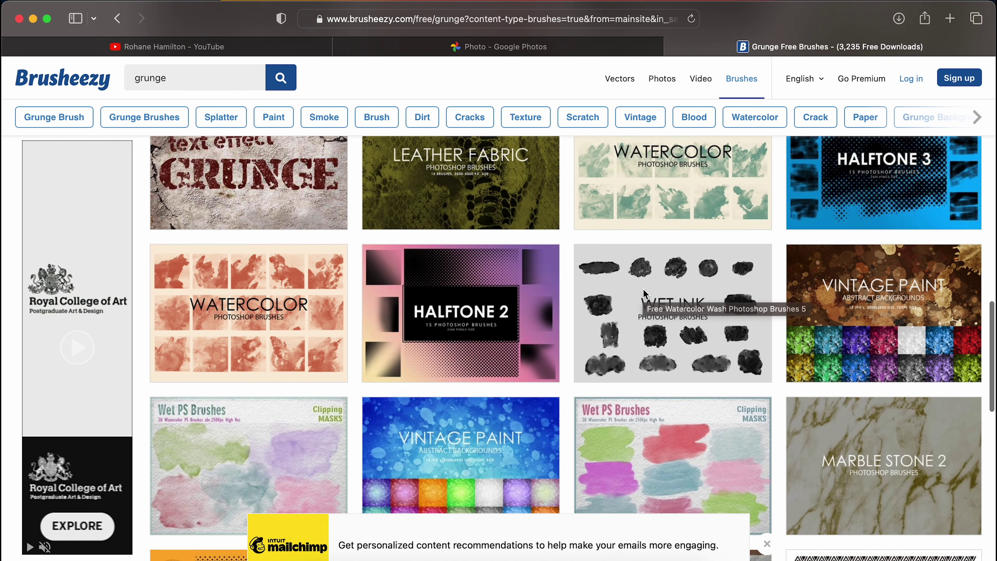
pyautogui.scroll(-11, 646, 294)
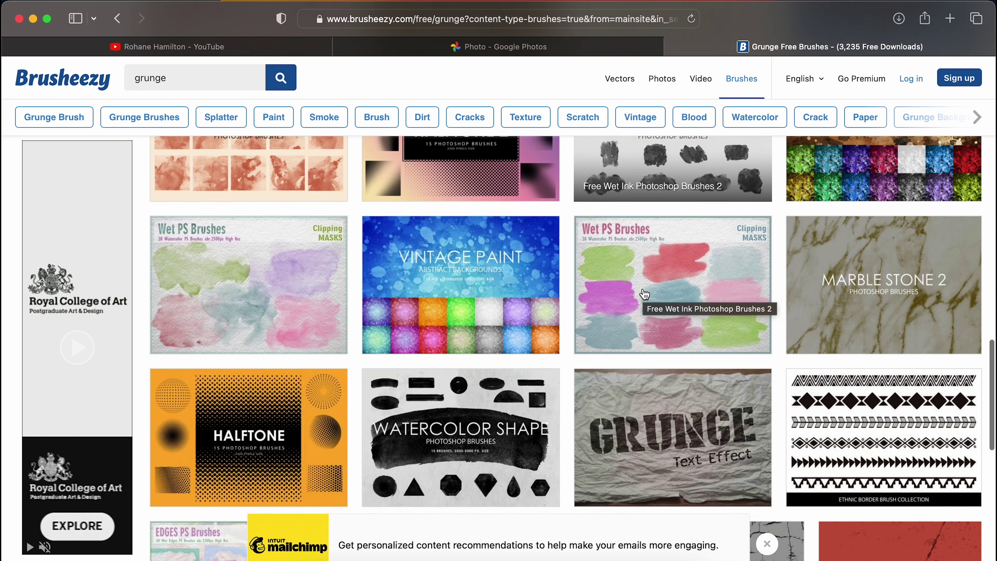
pyautogui.scroll(20, 645, 294)
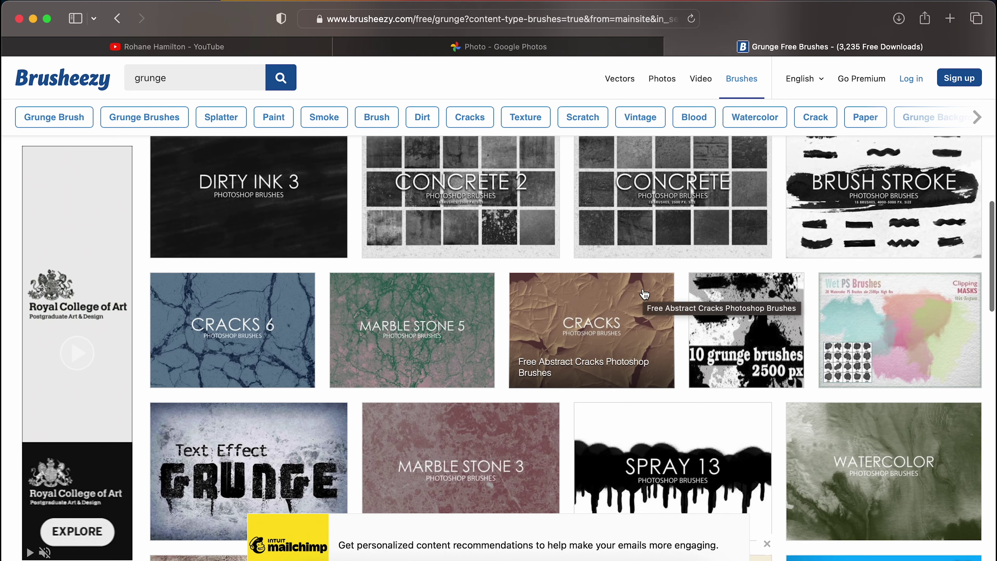
pyautogui.scroll(9, 645, 294)
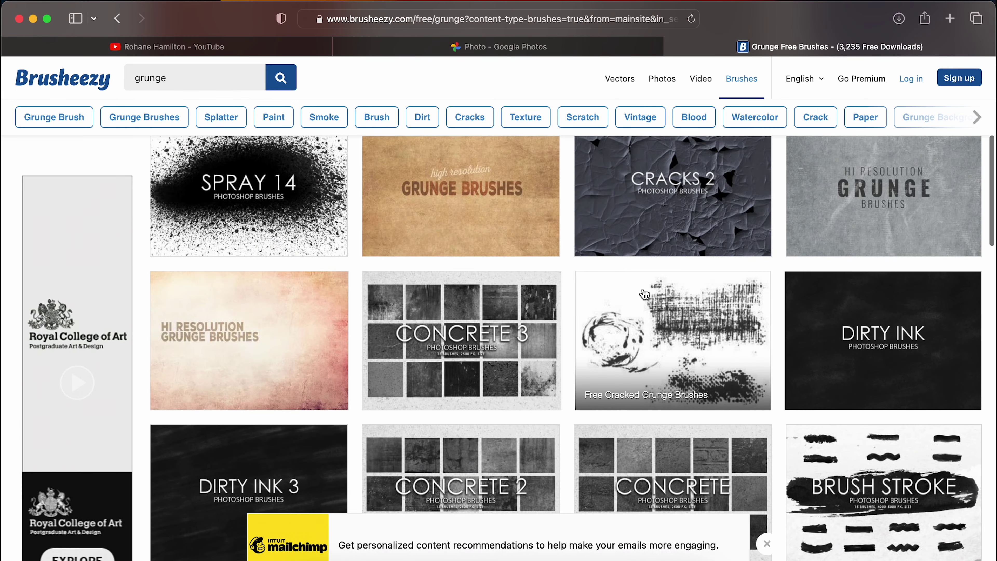
pyautogui.scroll(8, 645, 295)
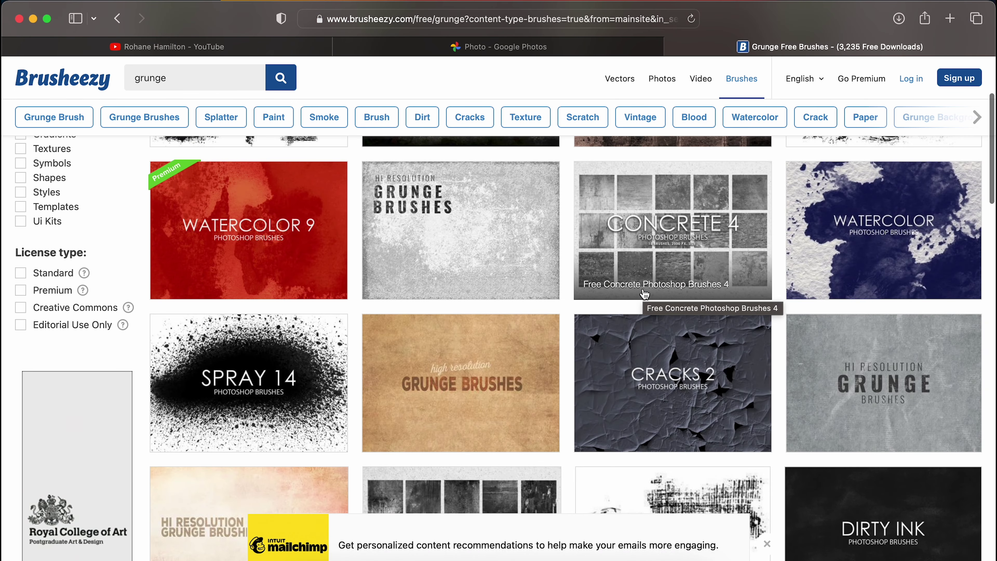
pyautogui.scroll(1, 645, 294)
pyautogui.scroll(-9, 645, 295)
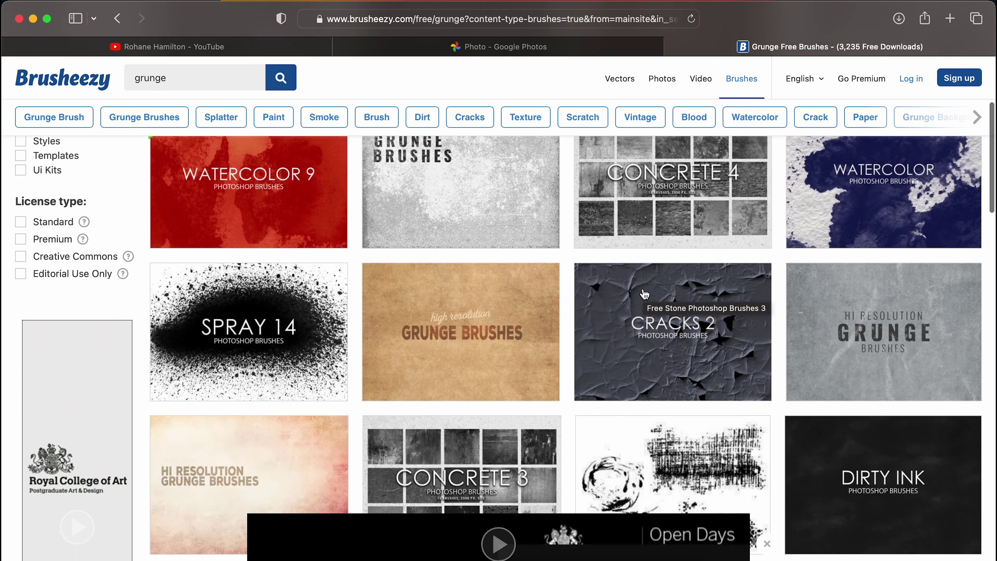
pyautogui.scroll(-7, 645, 294)
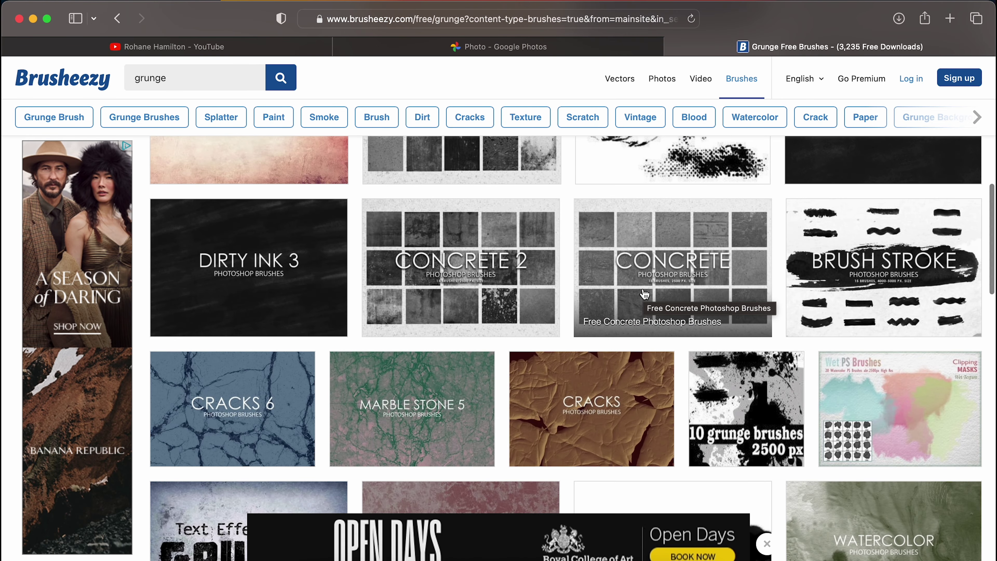
pyautogui.scroll(-1, 645, 294)
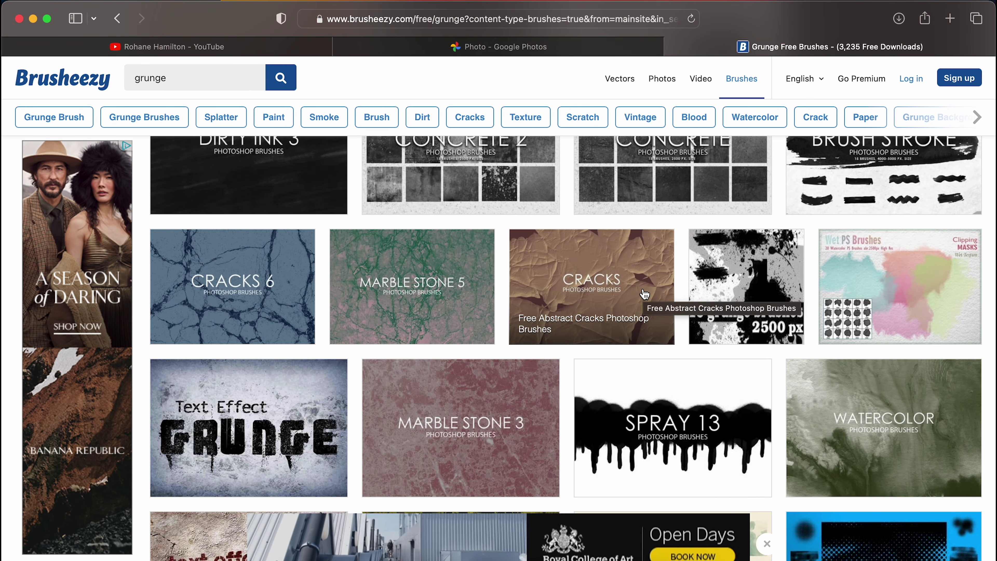
pyautogui.scroll(-1, 645, 295)
pyautogui.scroll(-4, 645, 294)
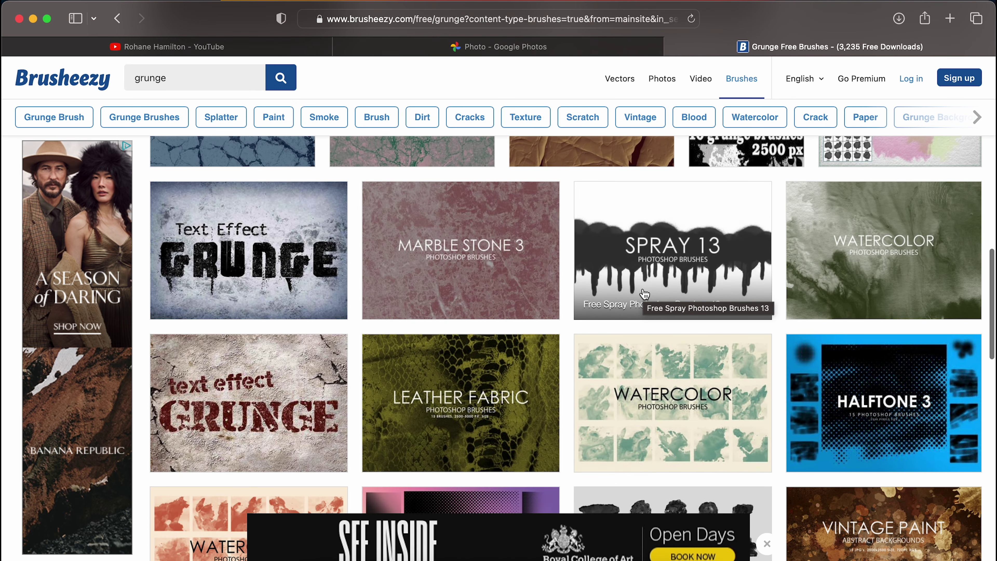
pyautogui.scroll(-5, 645, 295)
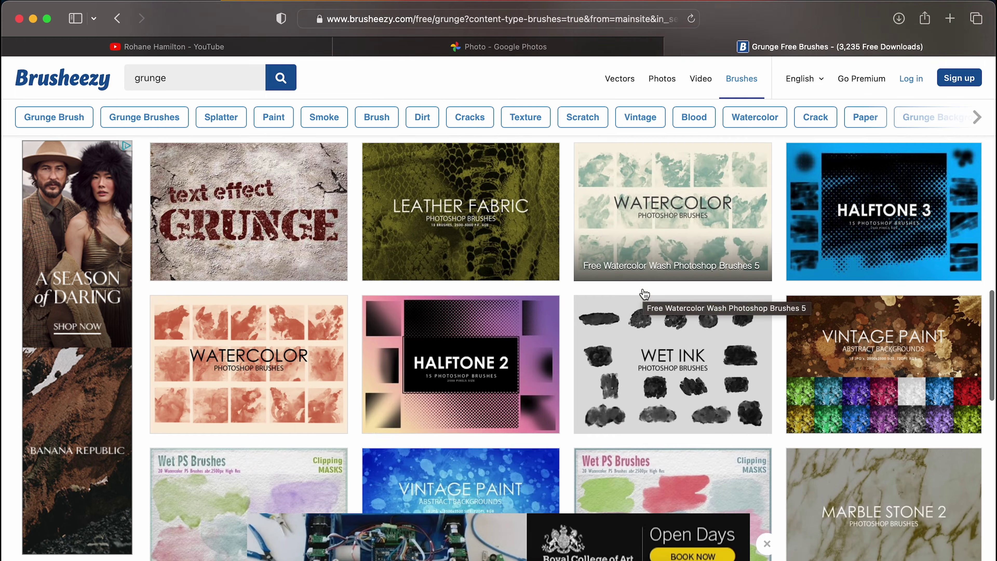
pyautogui.scroll(-5, 645, 295)
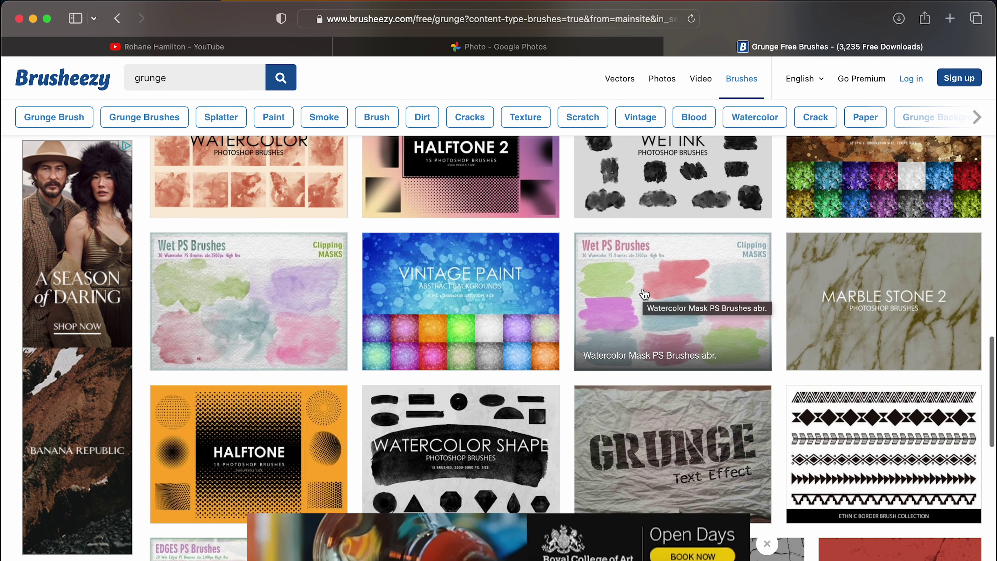
pyautogui.scroll(-4, 645, 294)
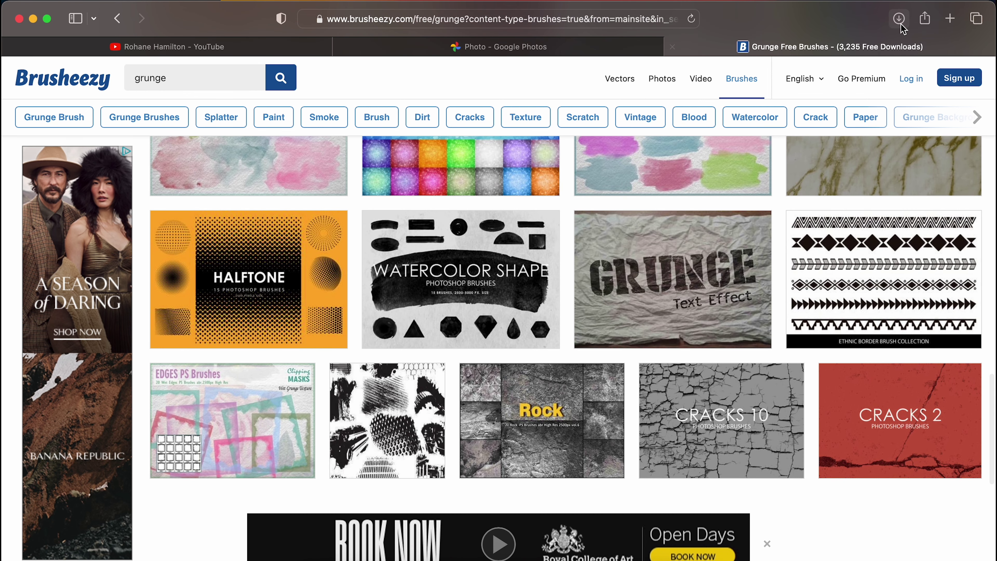
pyautogui.click(903, 25)
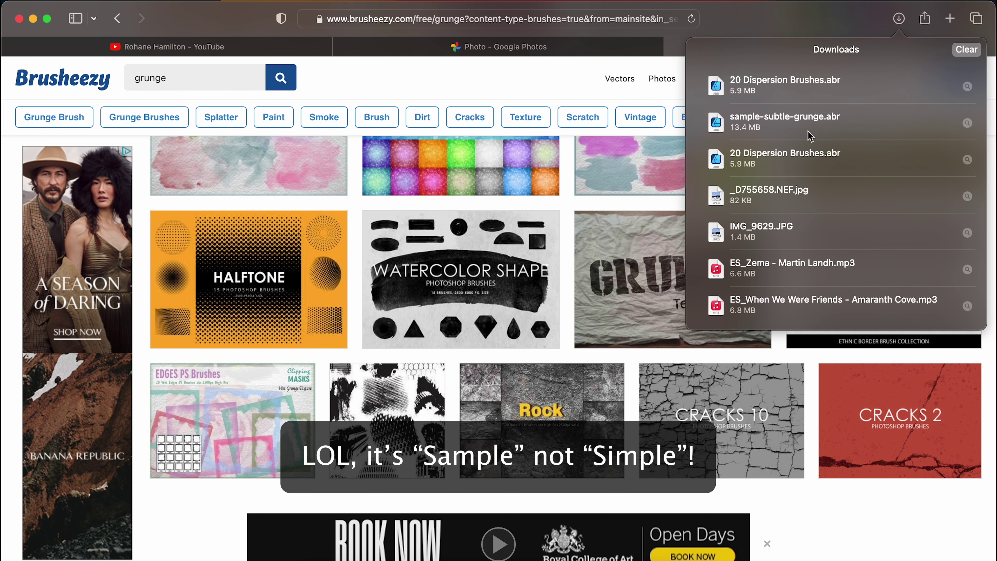
# - Replace the search term with 'simple subtle grunge' and run the search
pyautogui.scroll(10, 212, 169)
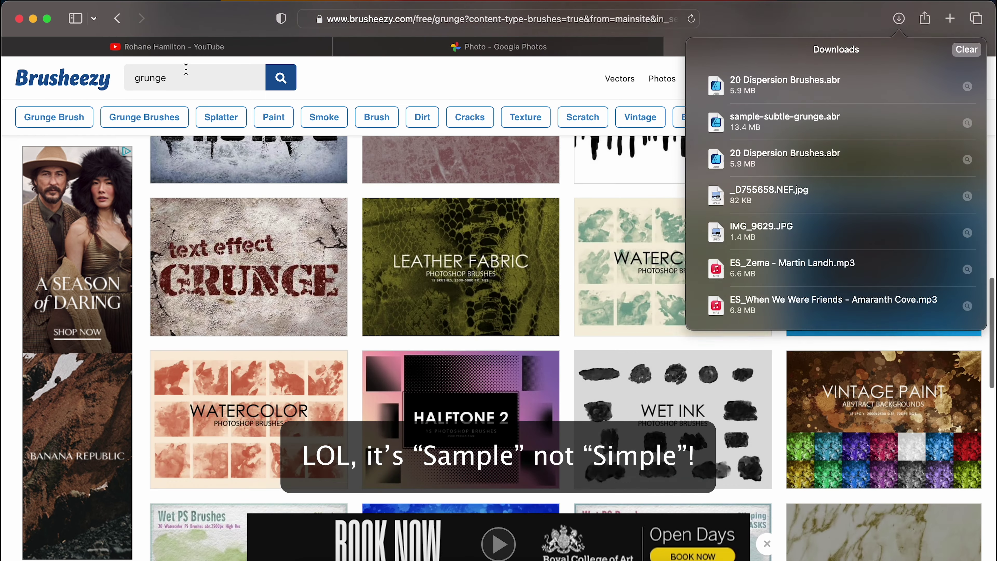
pyautogui.click(186, 69)
pyautogui.click(187, 70)
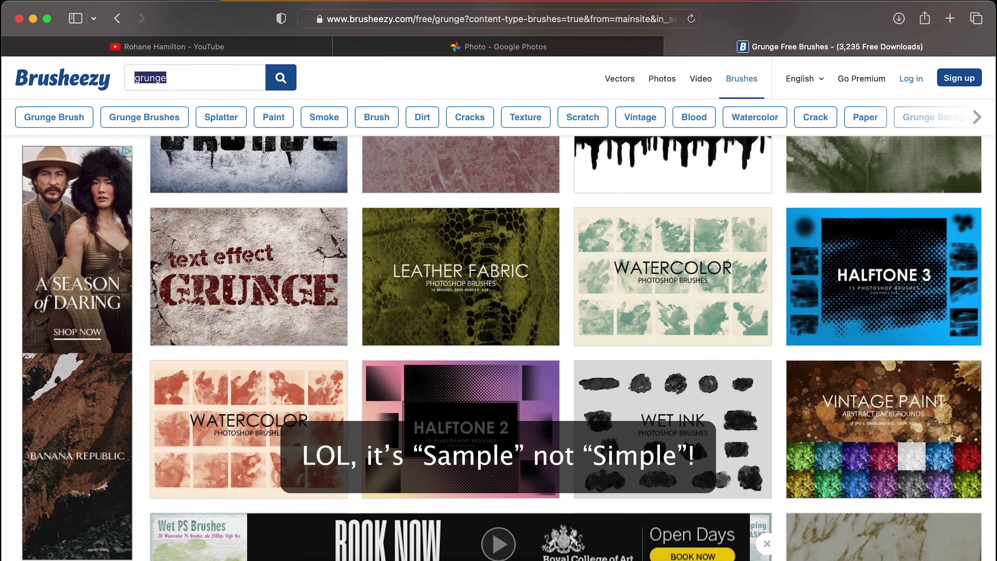
pyautogui.write('simple subtle g')
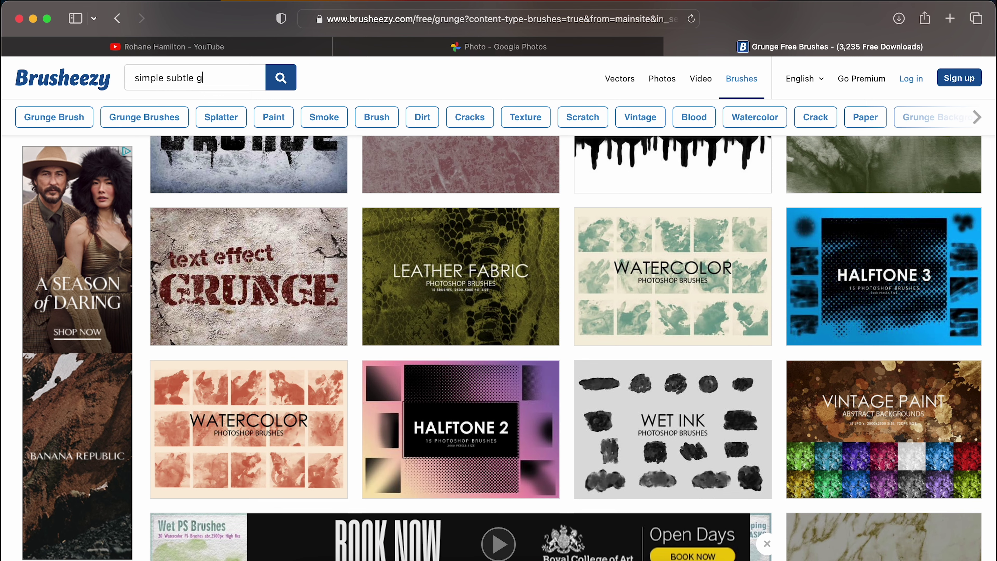
pyautogui.press('Return')
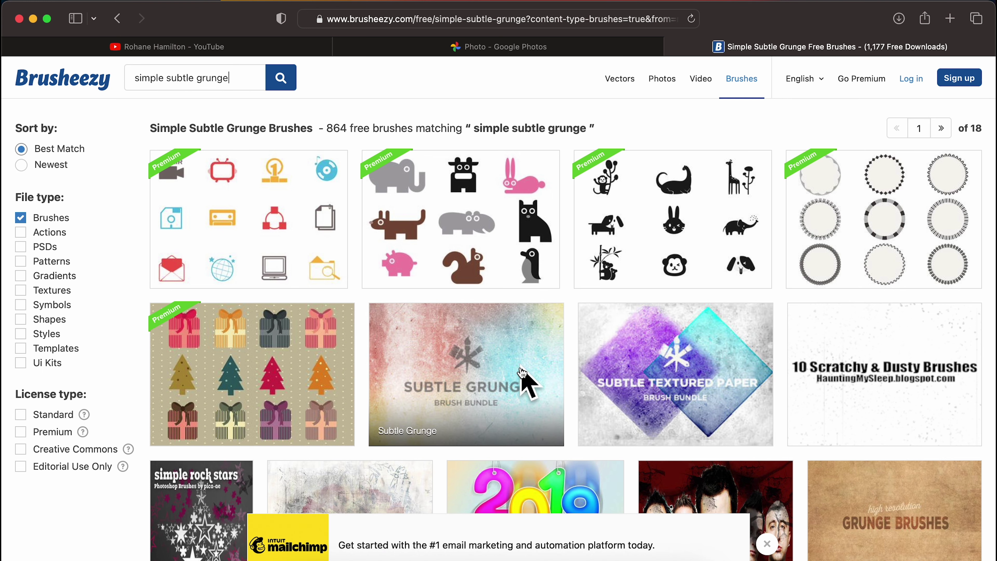
# - Download the Subtle Grunge bundle, then reveal 20 Dispersion Brushes.abr from the downloads list
pyautogui.click(523, 373)
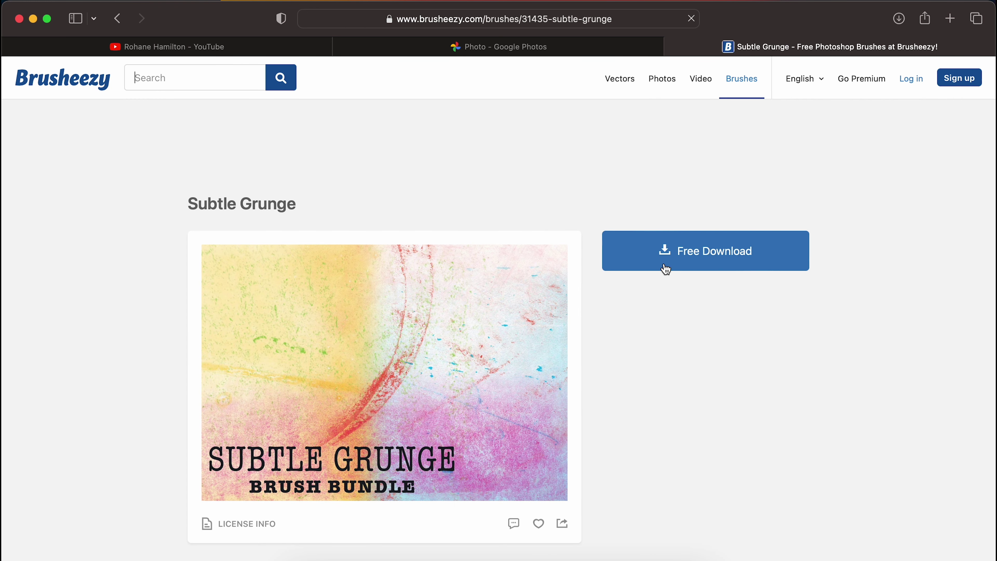
pyautogui.click(692, 250)
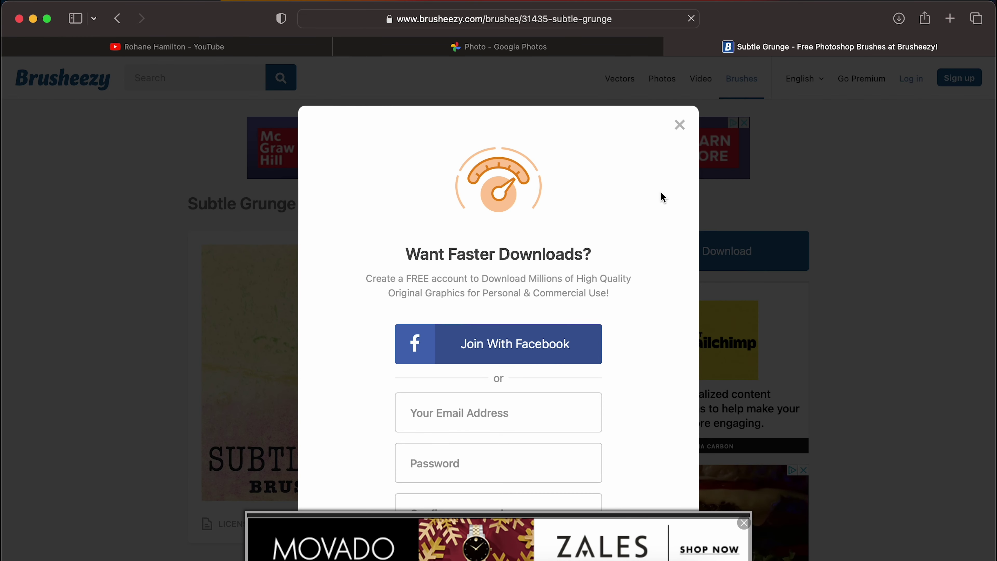
pyautogui.click(681, 126)
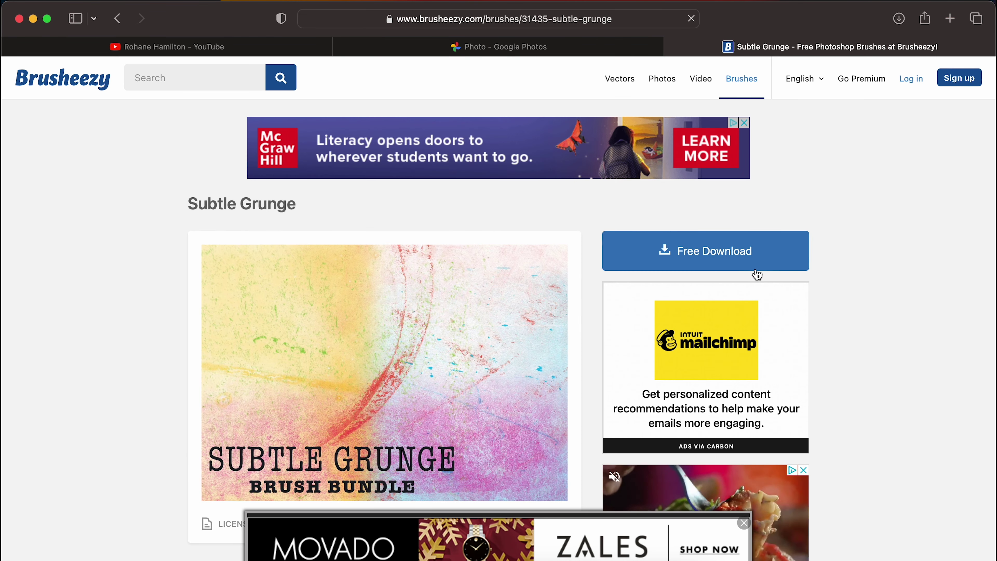
pyautogui.click(712, 267)
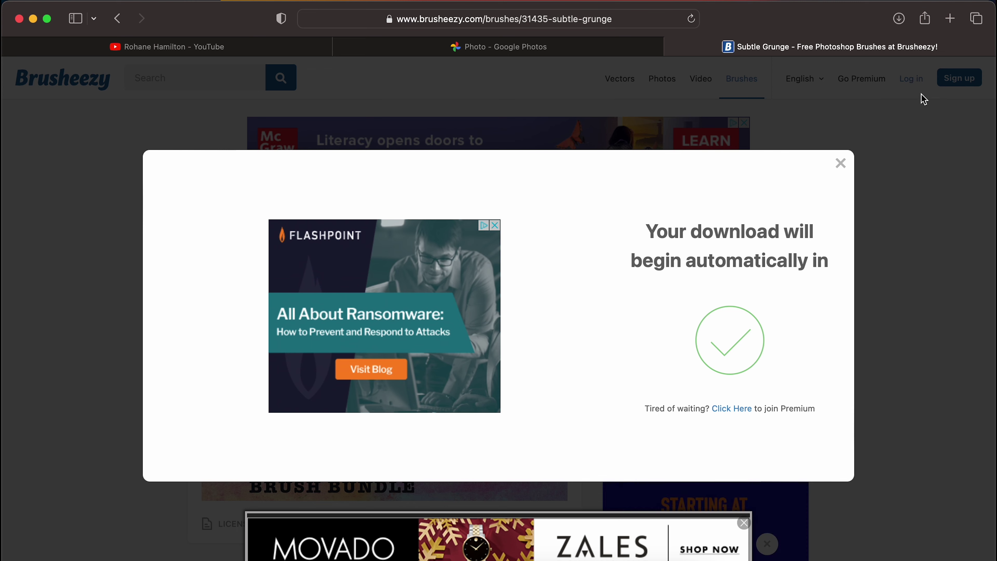
pyautogui.click(899, 18)
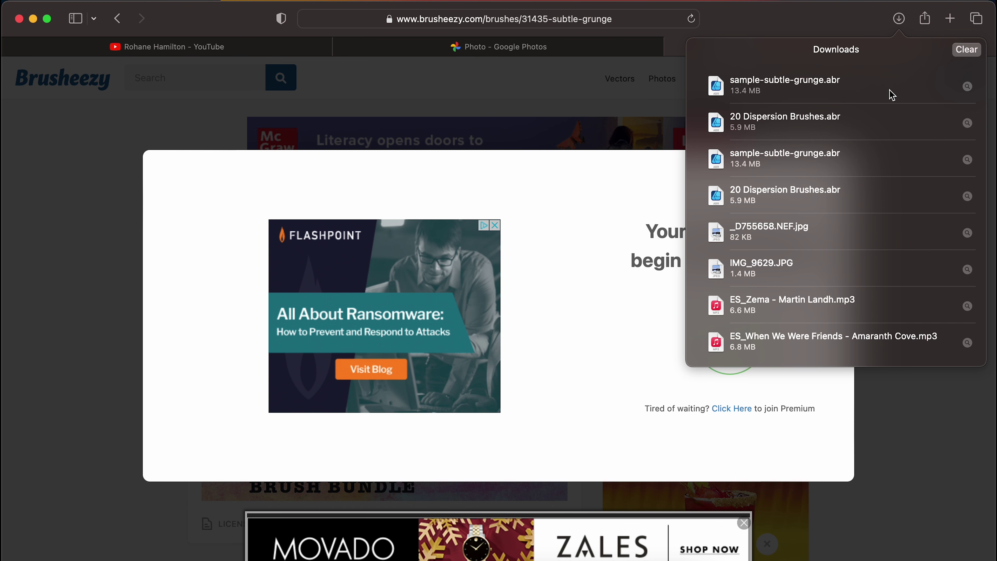
pyautogui.doubleClick(785, 121)
# - Allow the unverified 20 Dispersion Brushes.abr to open and bring Photoshop 2023 forward
pyautogui.click(458, 311)
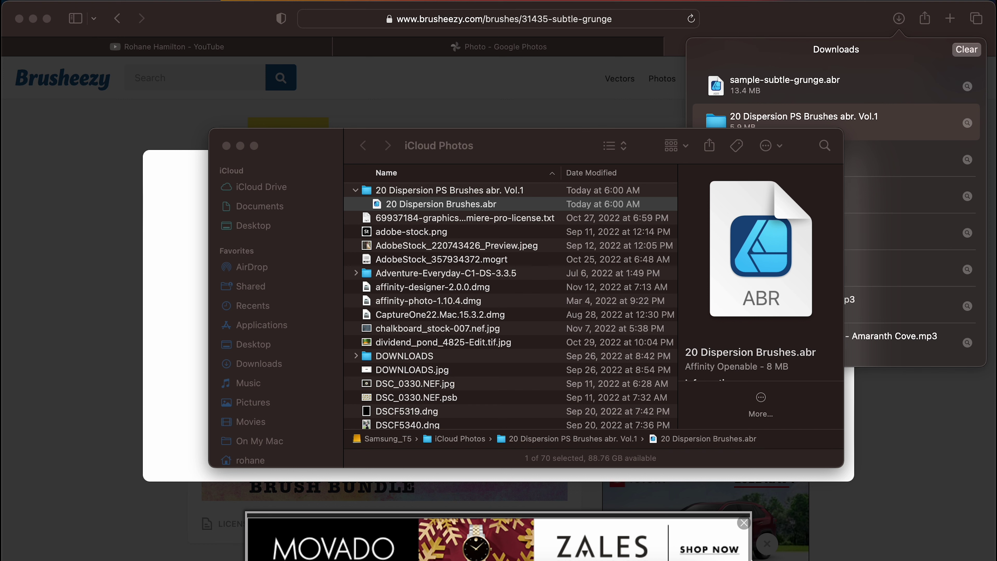
pyautogui.click(579, 552)
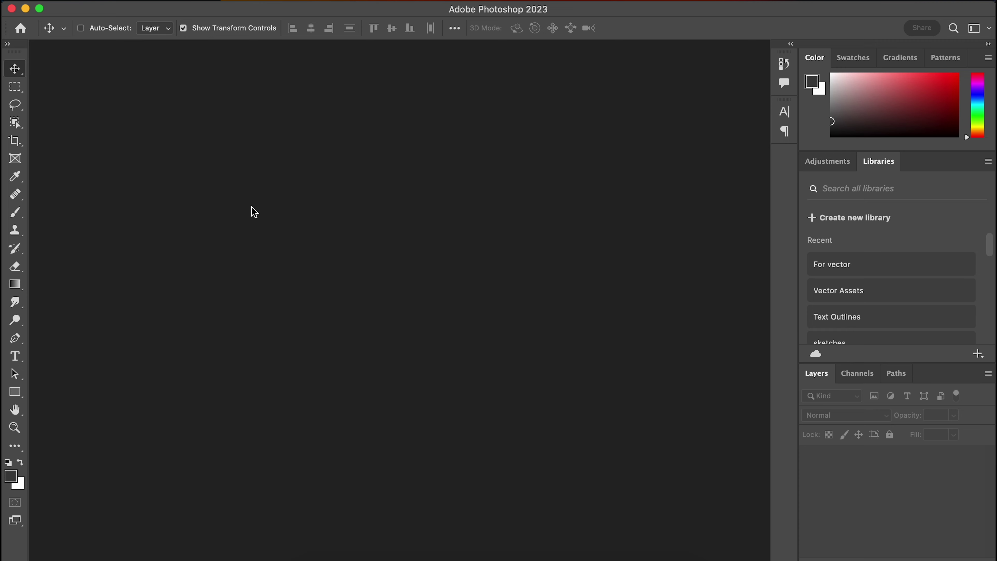
# - Create a new 6000 × 3500 px transparent document with artboards at 72 ppi
pyautogui.click(115, 3)
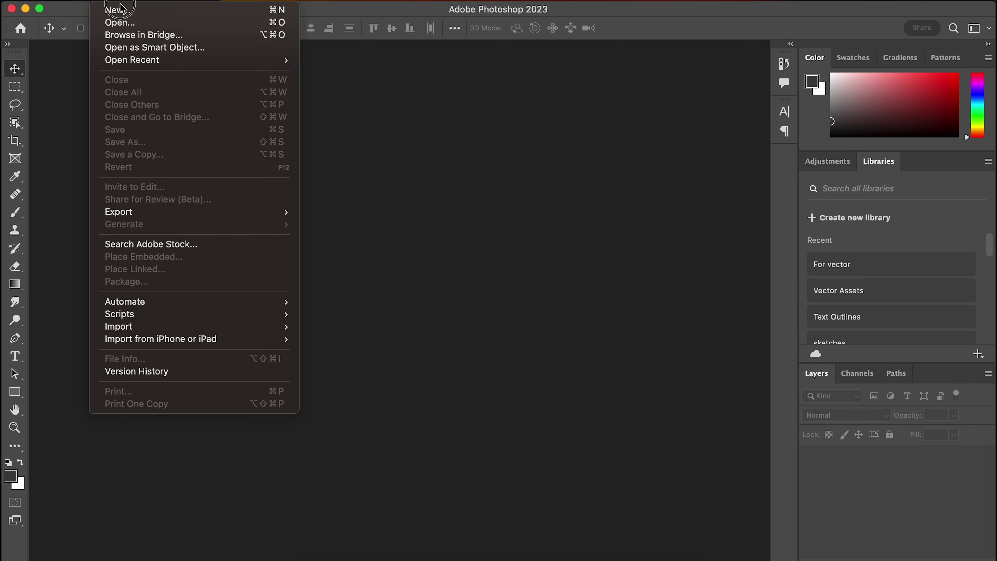
pyautogui.click(114, 11)
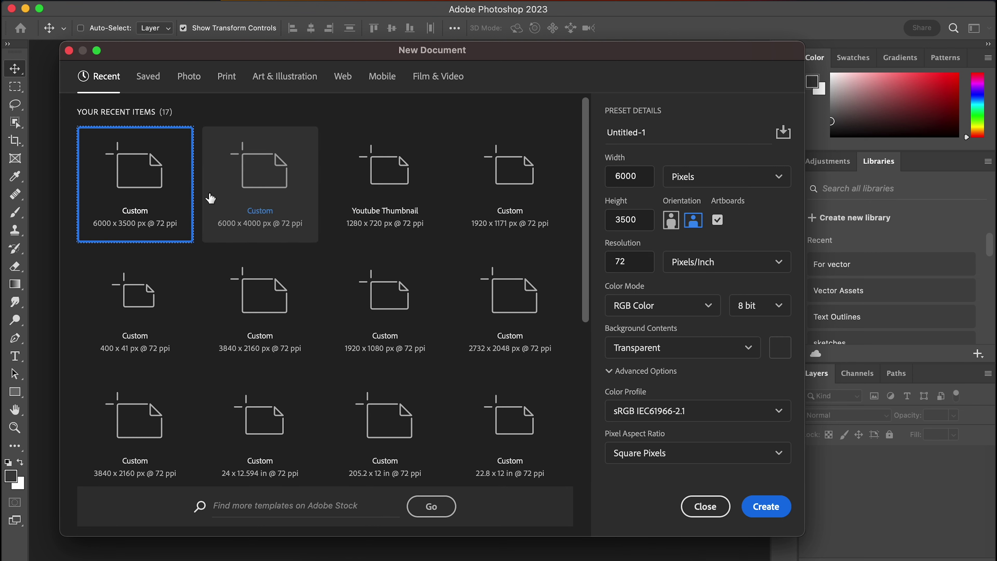
pyautogui.doubleClick(627, 177)
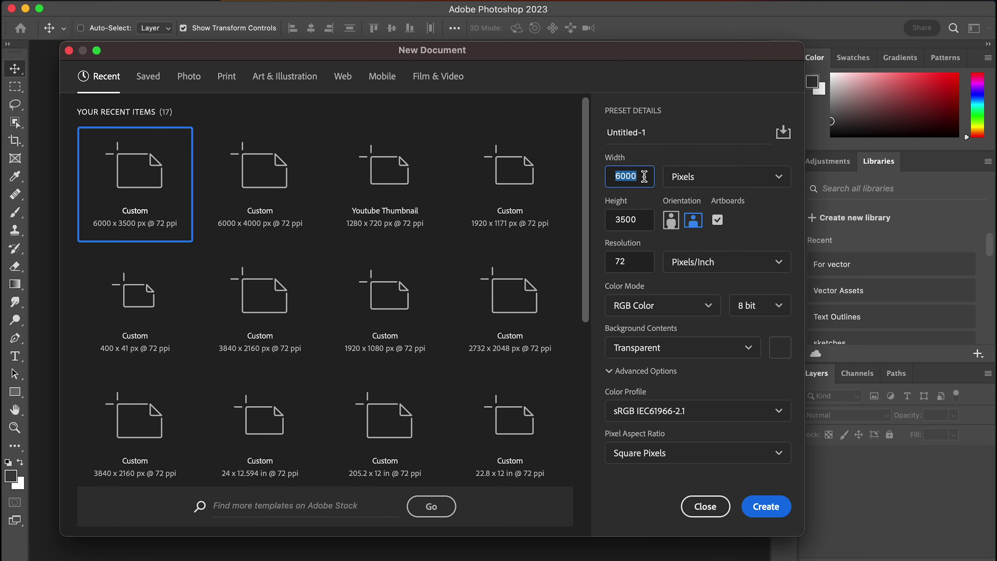
pyautogui.doubleClick(633, 221)
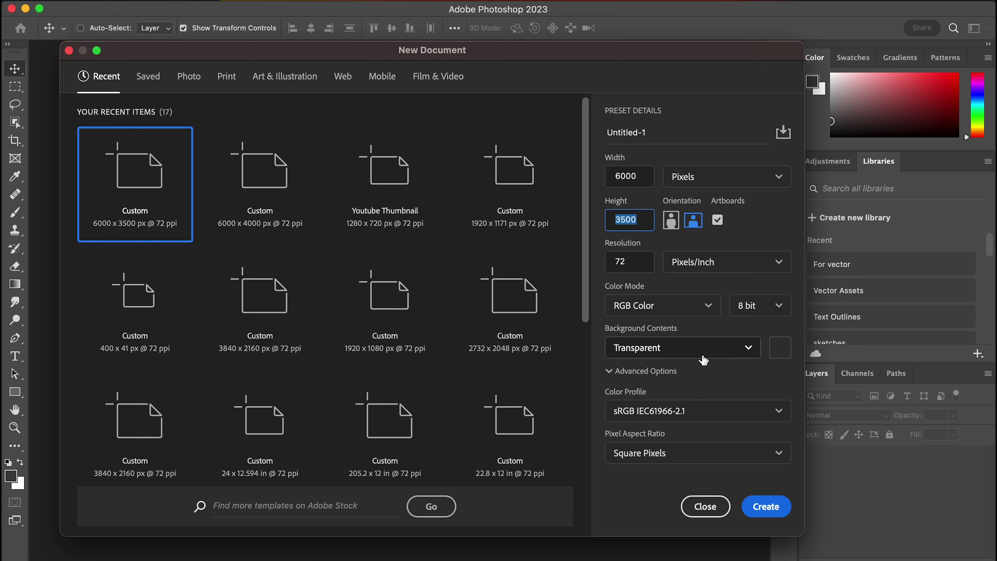
pyautogui.click(781, 506)
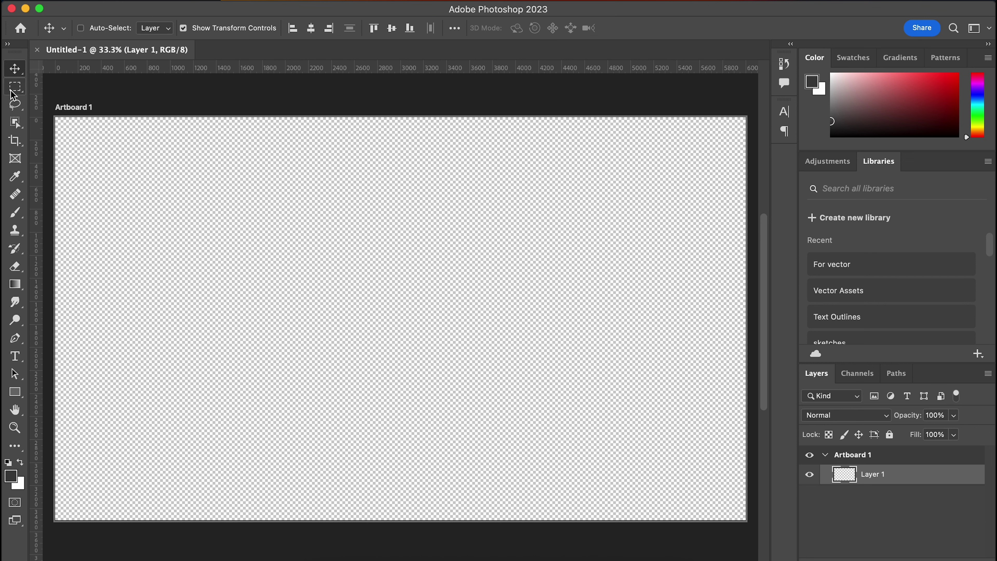
# - Select the Brush tool and collapse default preset folders to confirm the imported grunge and dispersion sets
pyautogui.click(15, 212)
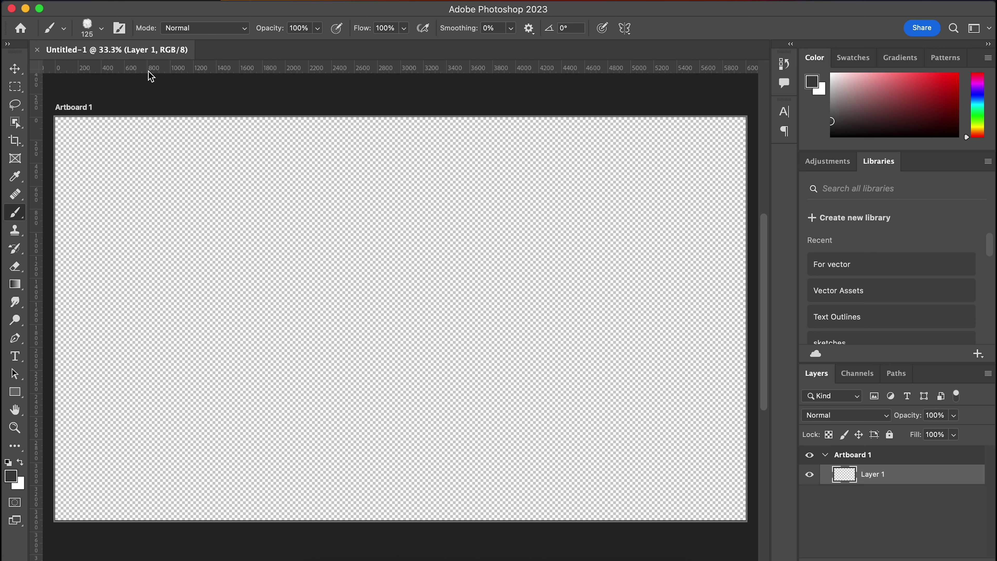
pyautogui.click(64, 30)
pyautogui.click(101, 27)
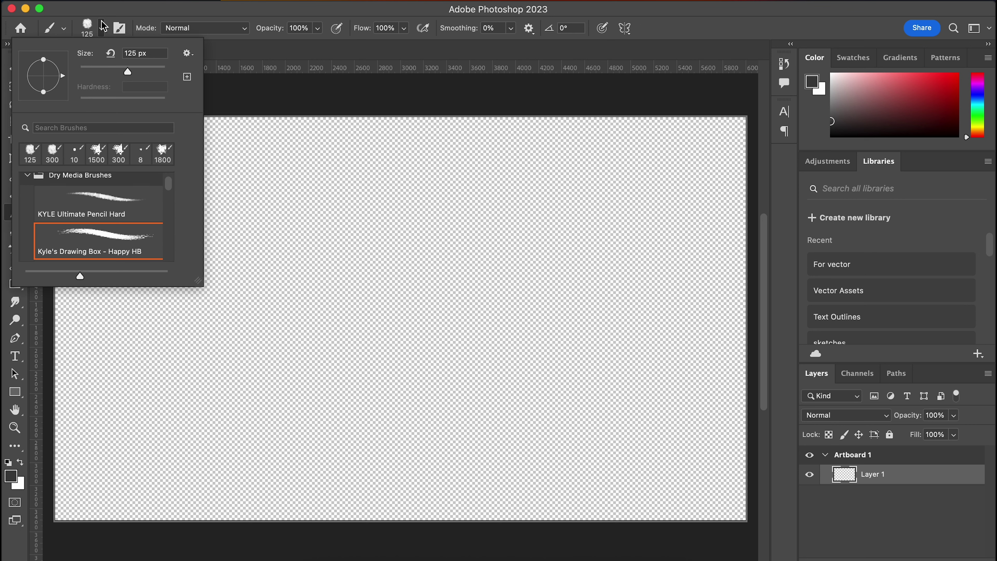
pyautogui.scroll(1, 126, 200)
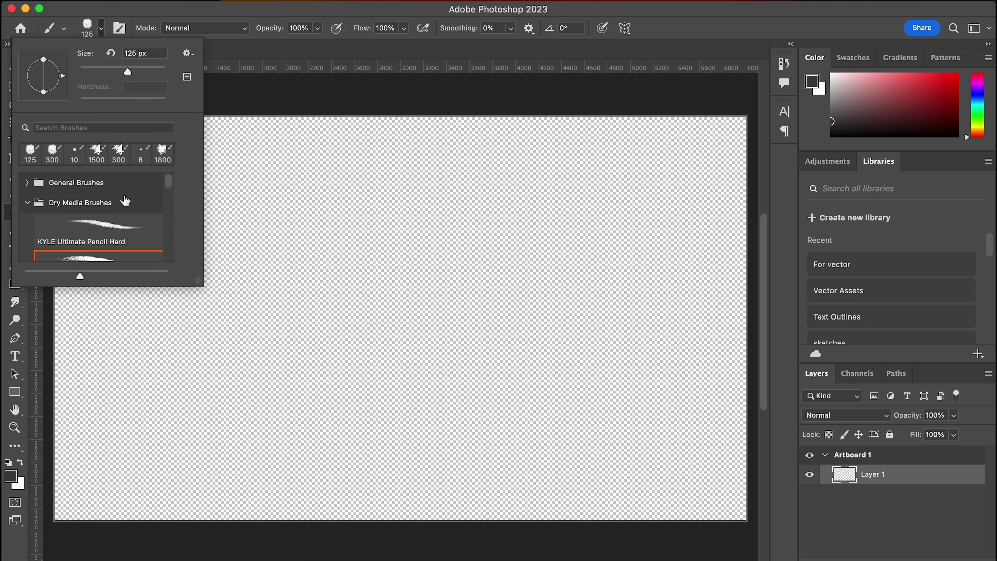
pyautogui.click(26, 203)
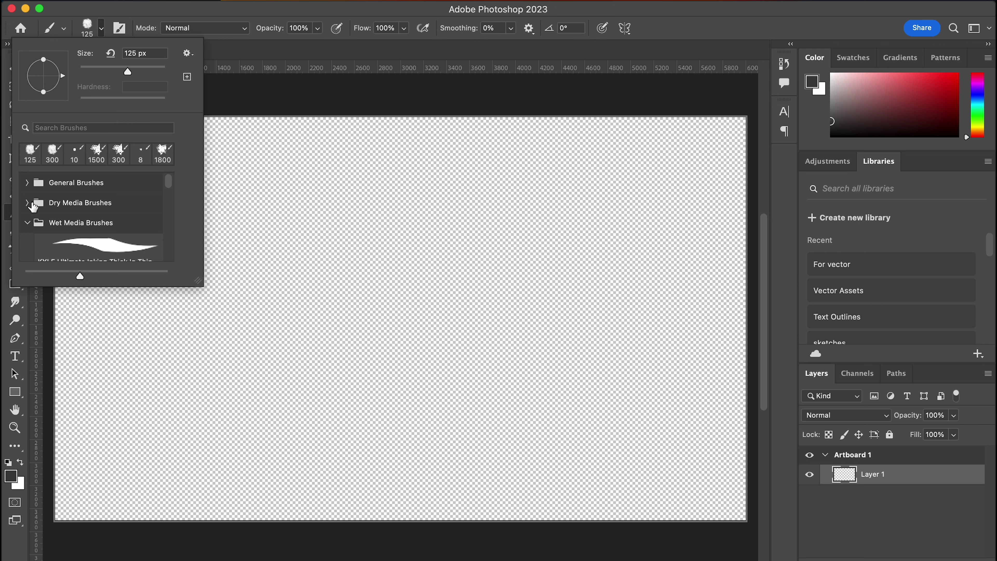
pyautogui.click(27, 223)
pyautogui.scroll(-5, 63, 219)
pyautogui.scroll(5, 69, 218)
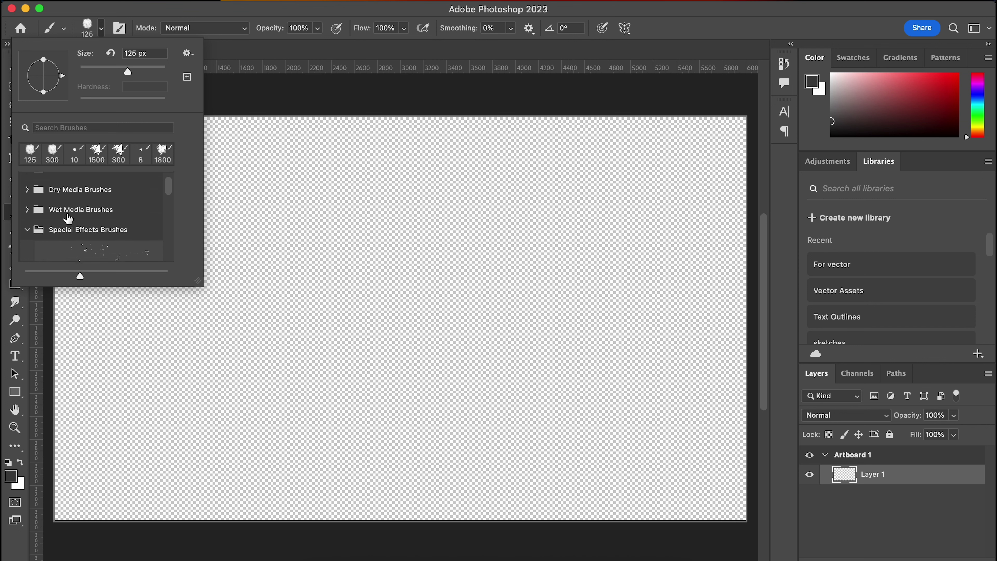
pyautogui.click(28, 230)
pyautogui.scroll(-1, 103, 216)
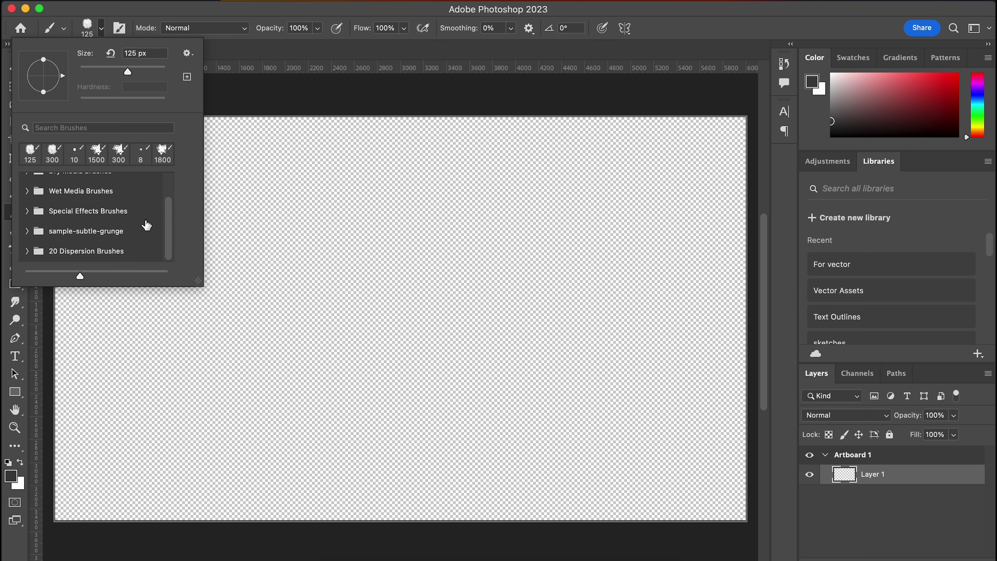
pyautogui.click(435, 49)
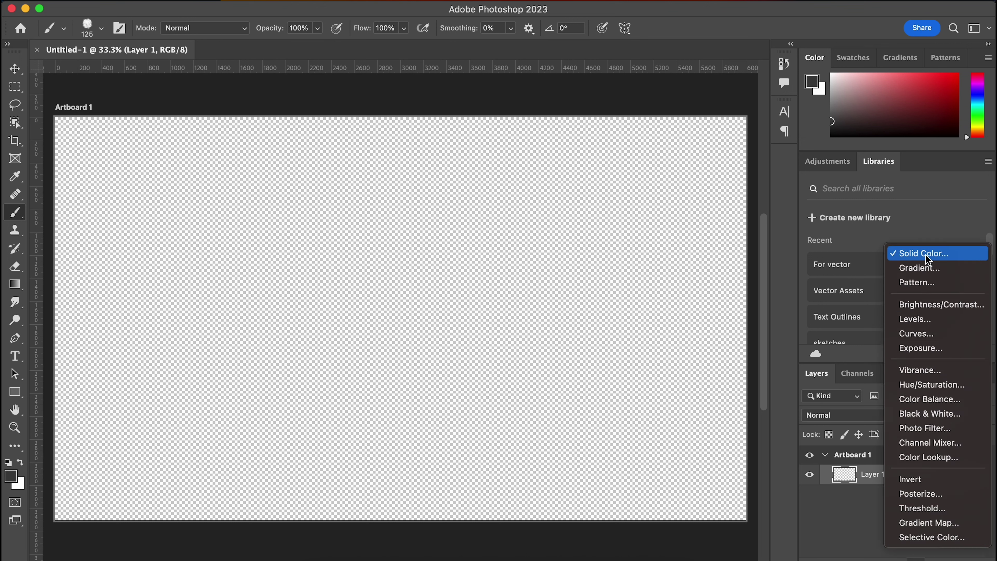
# - Add a #101718 dark blue-grey Solid Color fill layer, then a new empty layer above it
pyautogui.click(935, 261)
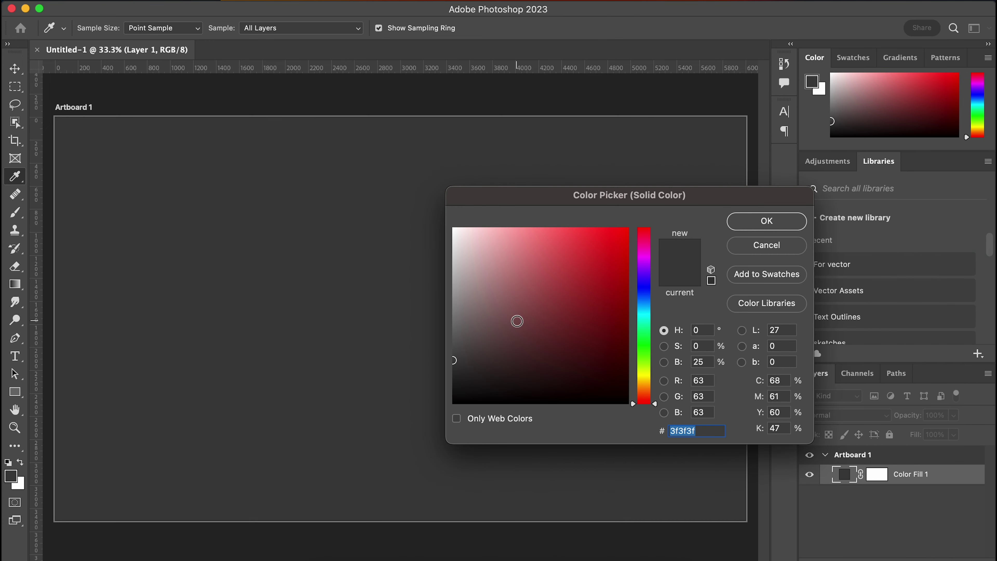
pyautogui.moveTo(465, 377); pyautogui.dragTo(508, 386)
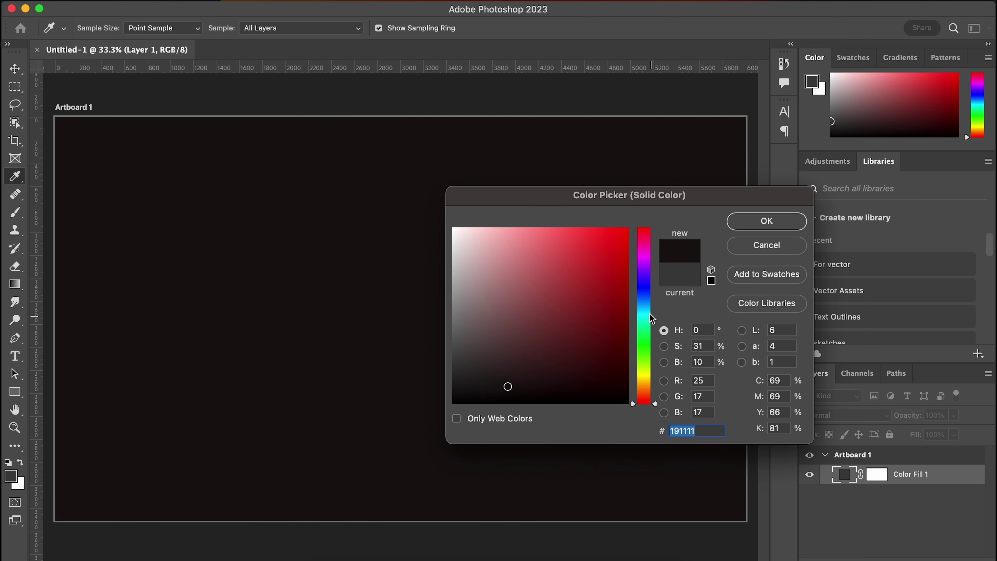
pyautogui.moveTo(651, 319); pyautogui.dragTo(650, 312)
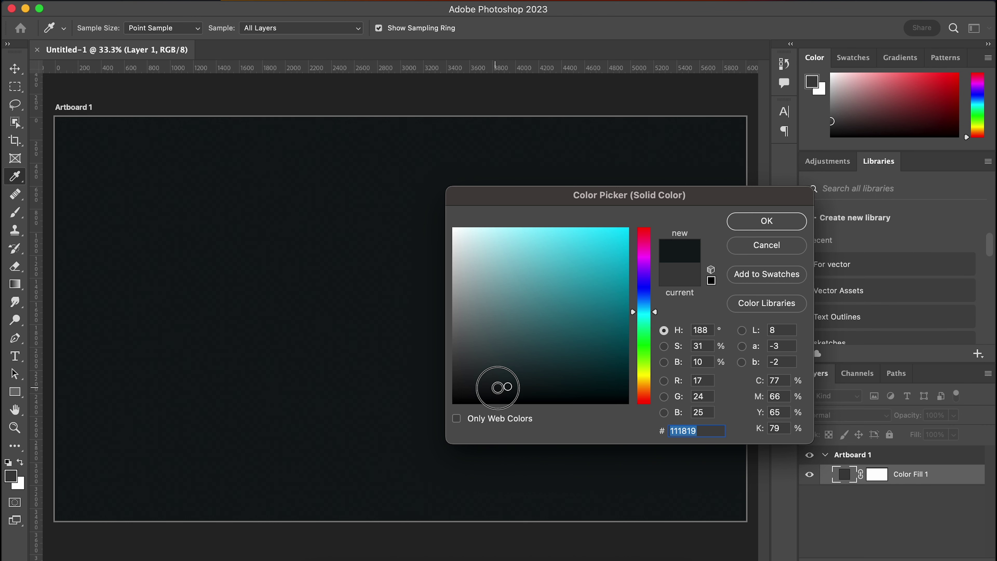
pyautogui.moveTo(507, 386); pyautogui.dragTo(510, 387)
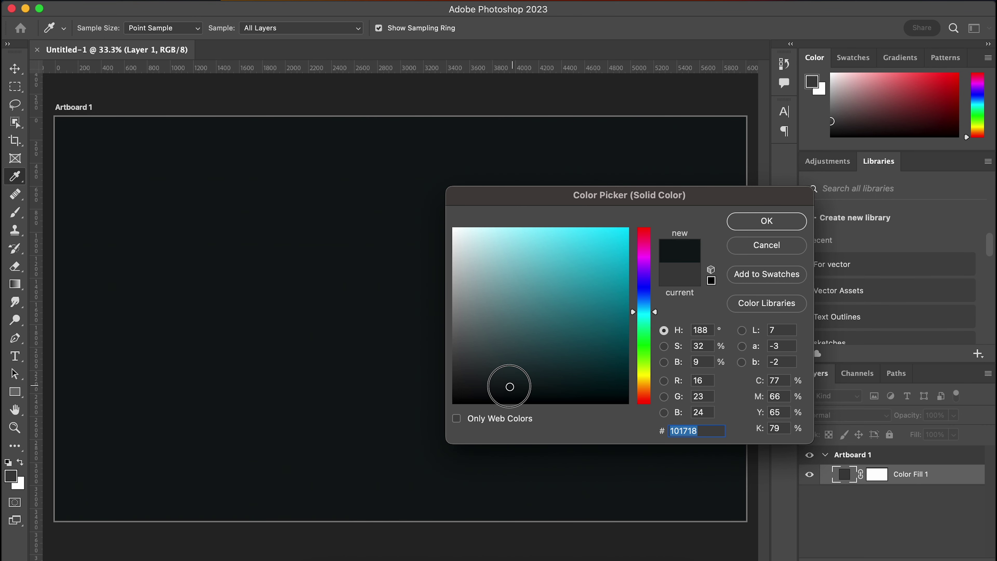
pyautogui.click(780, 221)
pyautogui.press('b')
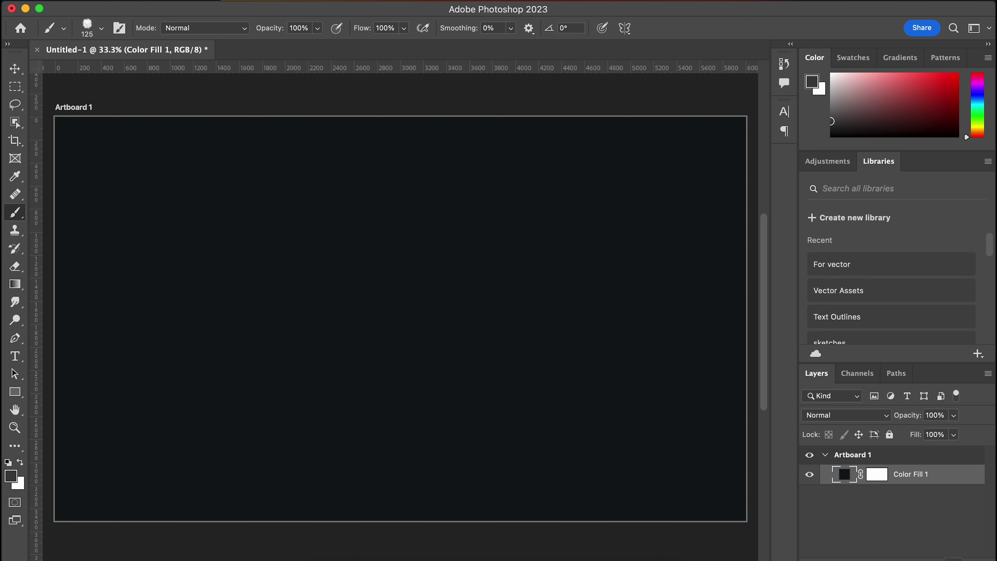
pyautogui.press('super+alt+shift+n')
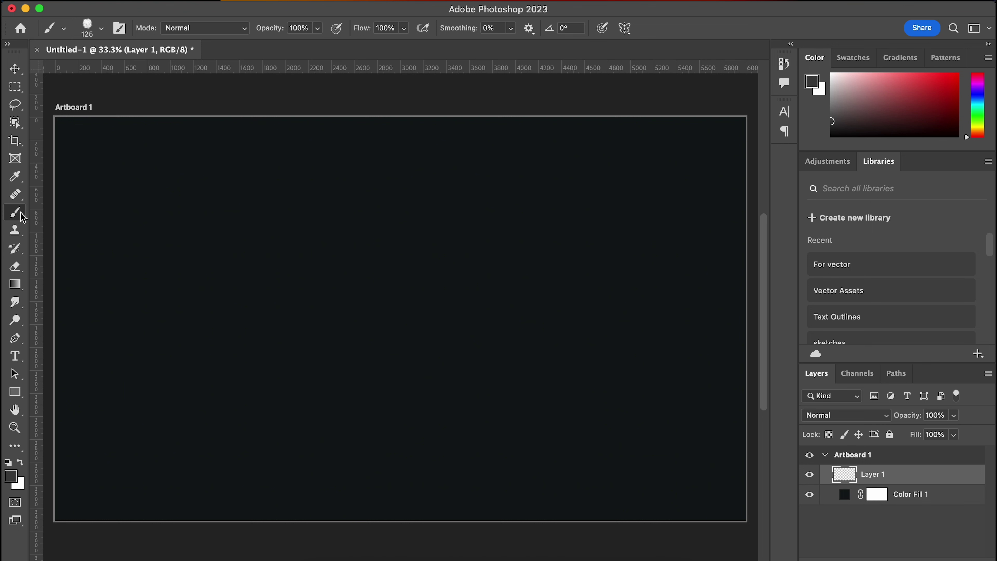
# - Load the subtle-grunge6 brush from the sample-subtle-grunge set and test a couple of stamps
pyautogui.click(64, 28)
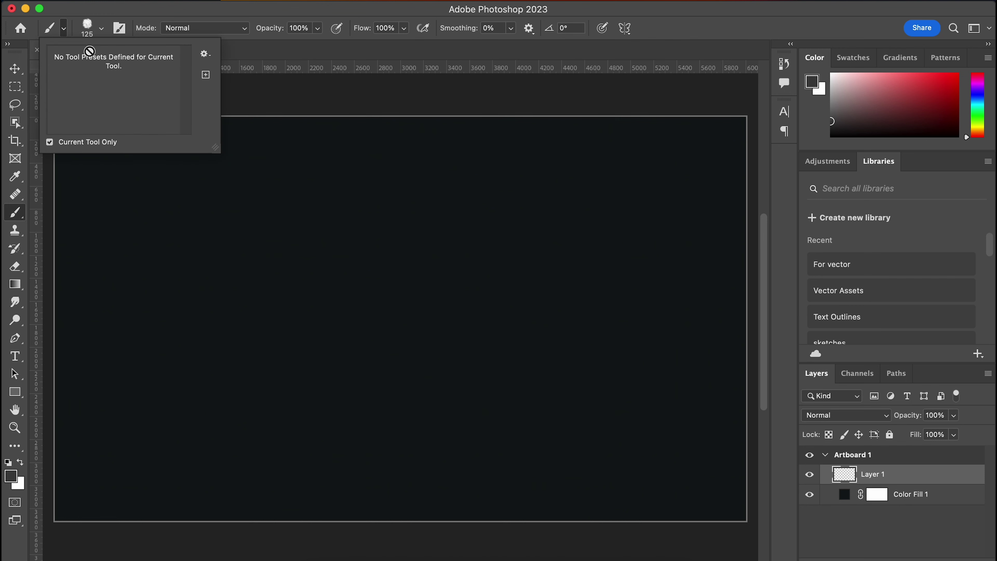
pyautogui.click(102, 29)
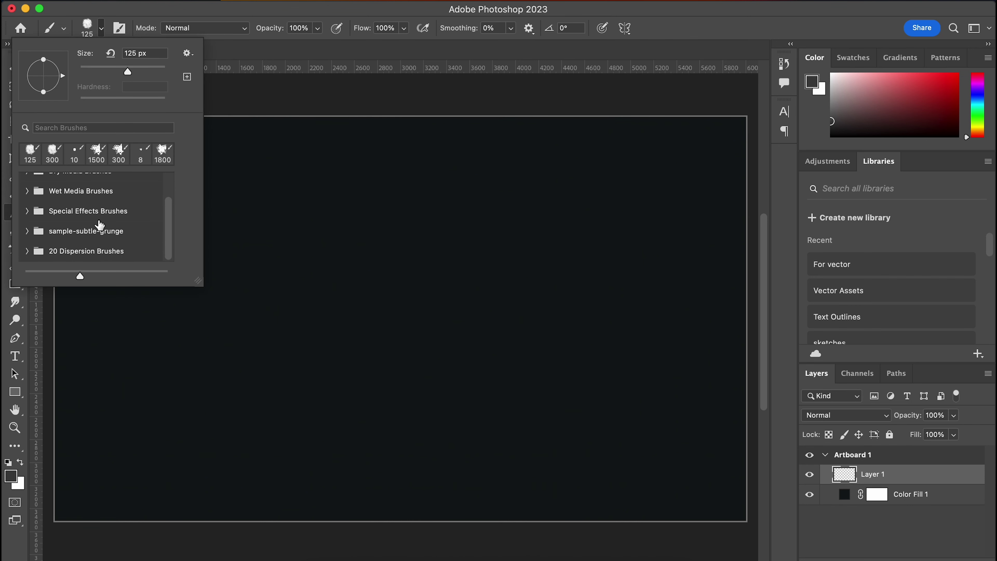
pyautogui.click(29, 232)
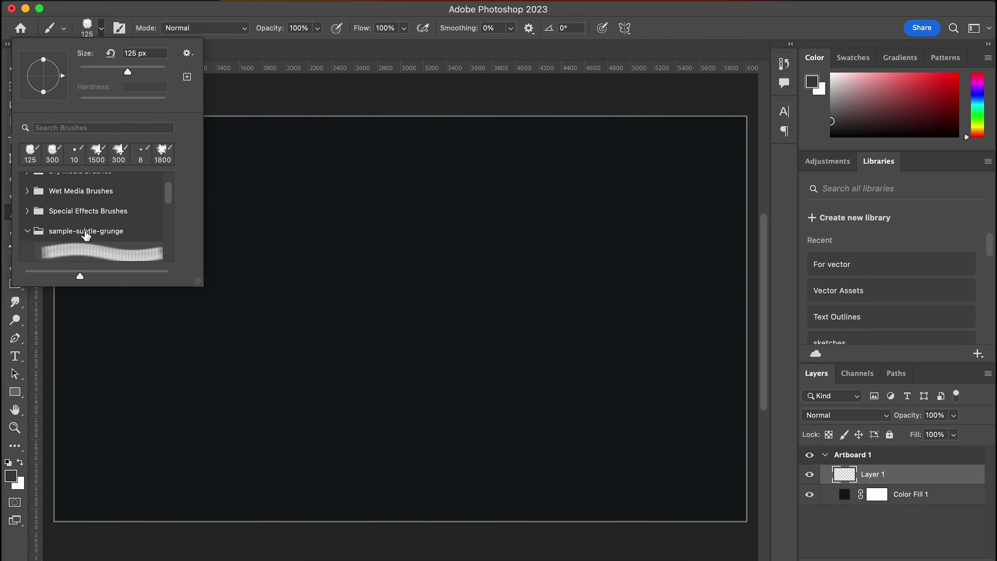
pyautogui.scroll(-4, 154, 232)
pyautogui.scroll(-2, 152, 231)
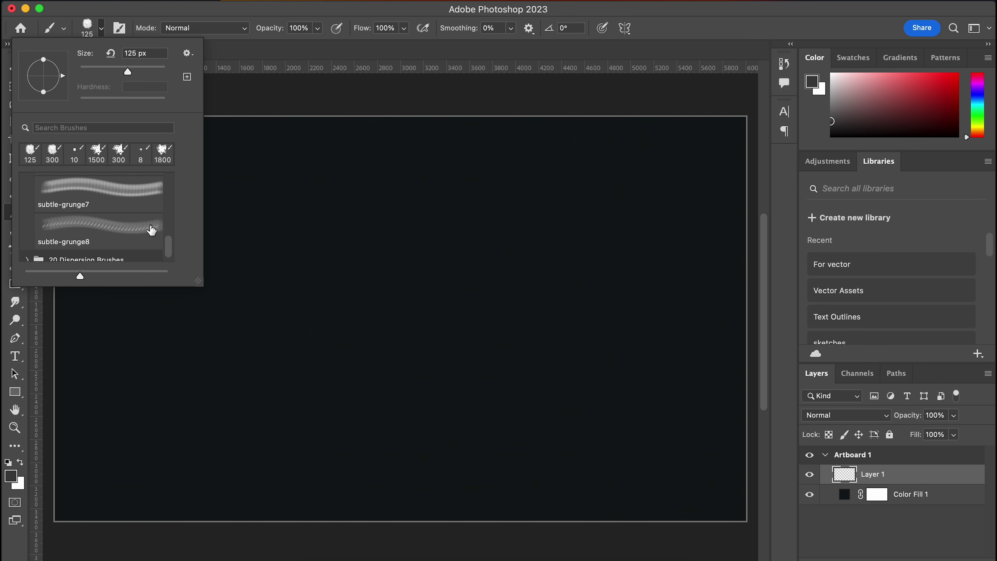
pyautogui.click(110, 223)
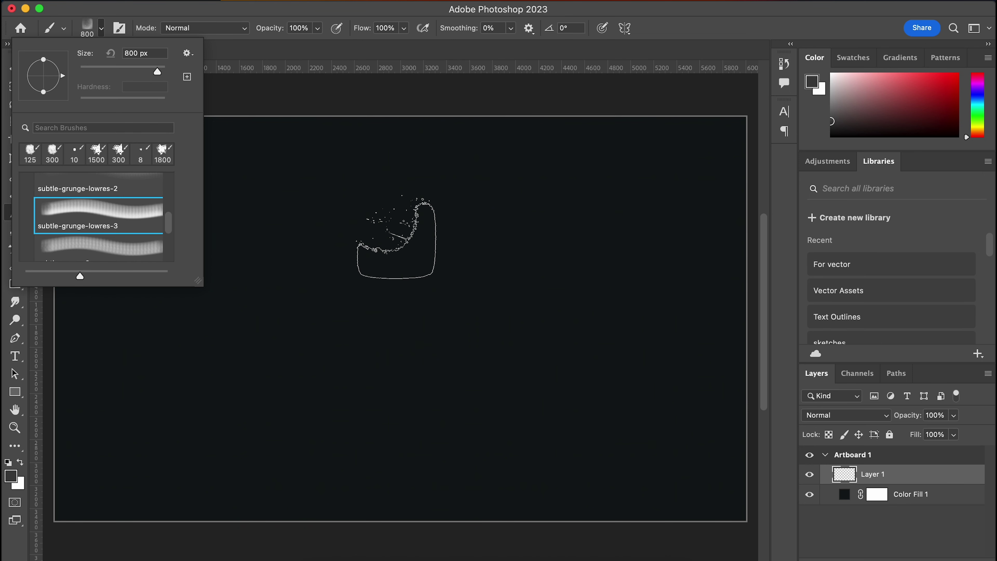
pyautogui.click(151, 246)
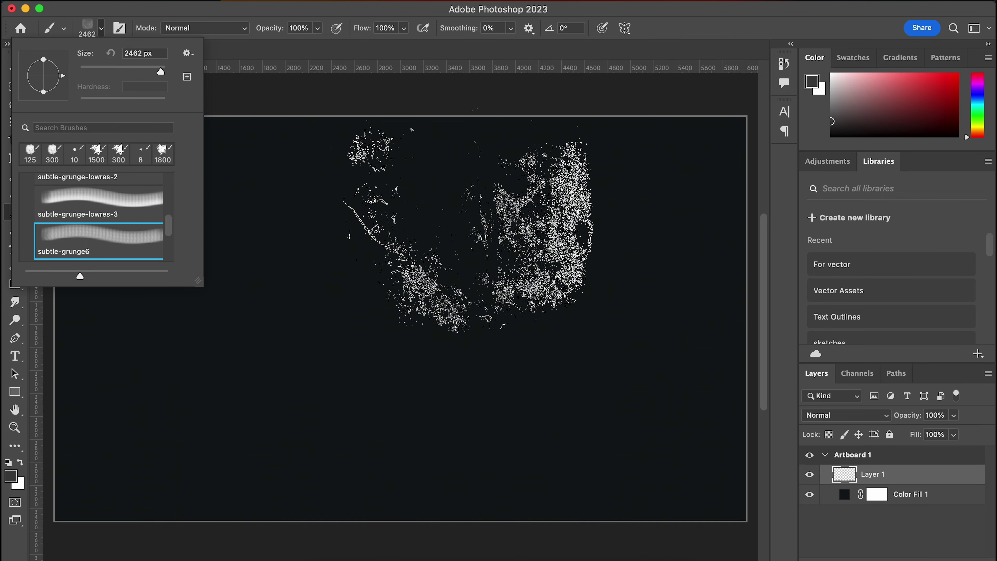
pyautogui.click(465, 224)
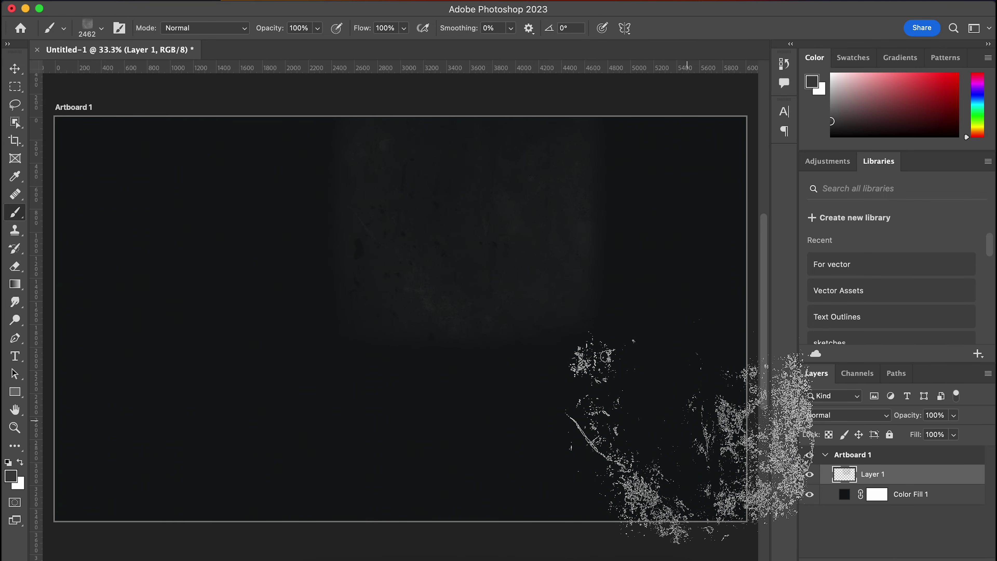
pyautogui.click(276, 282)
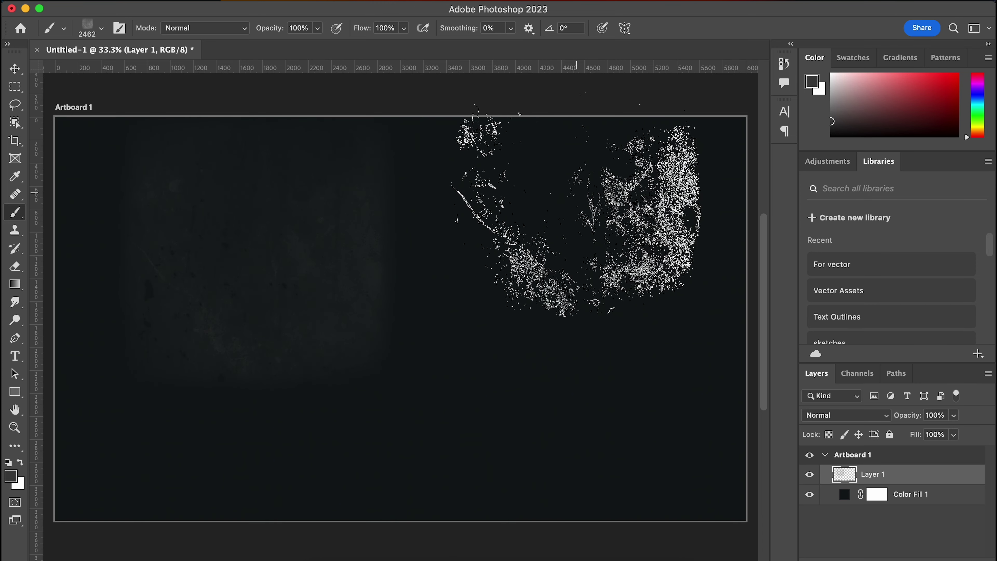
pyautogui.press('super+z')
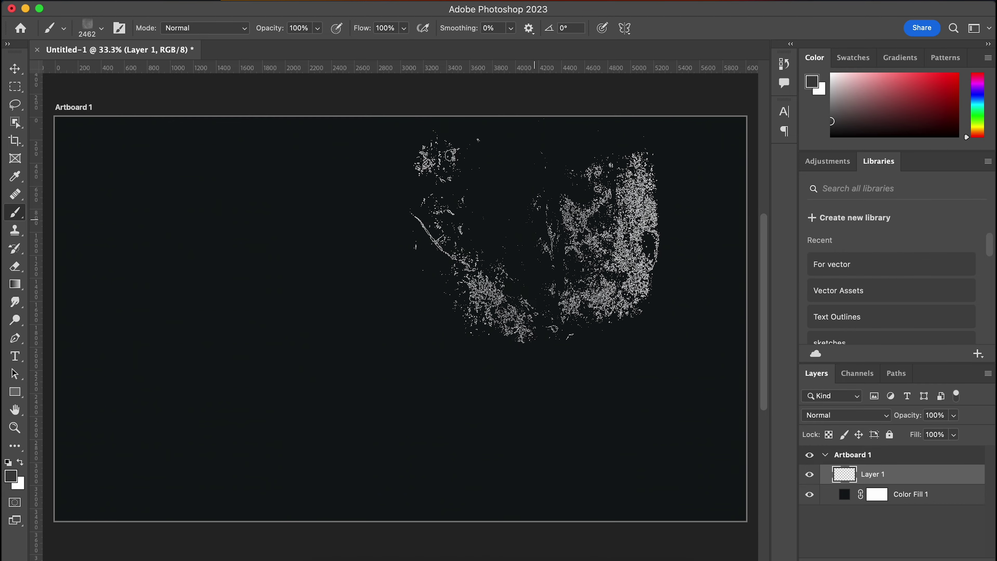
# - Enlarge the brush to 4800 px, undo a test dab, and open the foreground colour picker
pyautogui.press(']')
pyautogui.press(']')
pyautogui.press(']')
pyautogui.press(']')
pyautogui.press(']')
pyautogui.press(']')
pyautogui.press(']')
pyautogui.press(']')
pyautogui.press(']')
pyautogui.press(']')
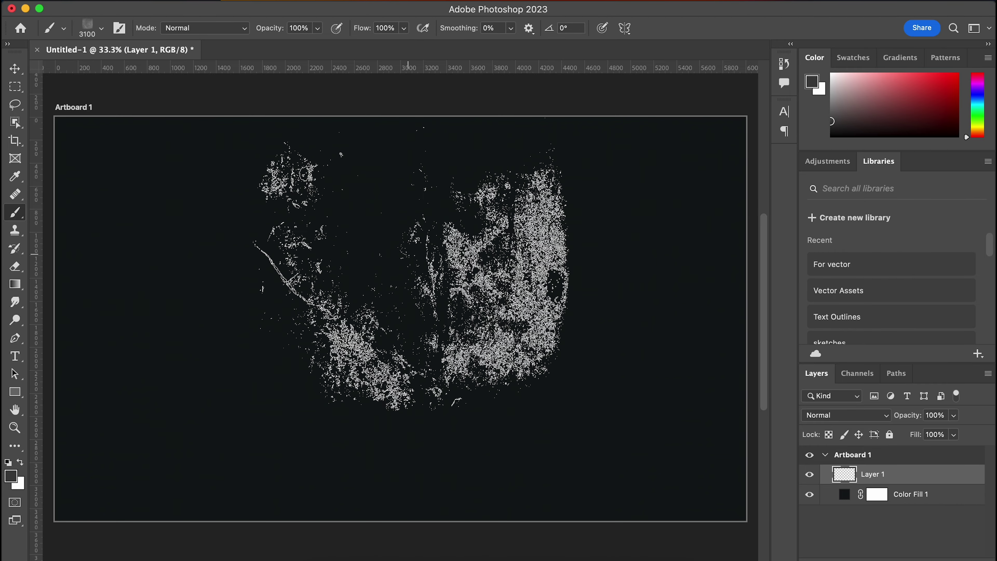
pyautogui.press(']')
pyautogui.press(']')
pyautogui.press(']')
pyautogui.press(']')
pyautogui.press(']')
pyautogui.press(']')
pyautogui.press(']')
pyautogui.press(']')
pyautogui.press(']')
pyautogui.press(']')
pyautogui.press(']')
pyautogui.press(']')
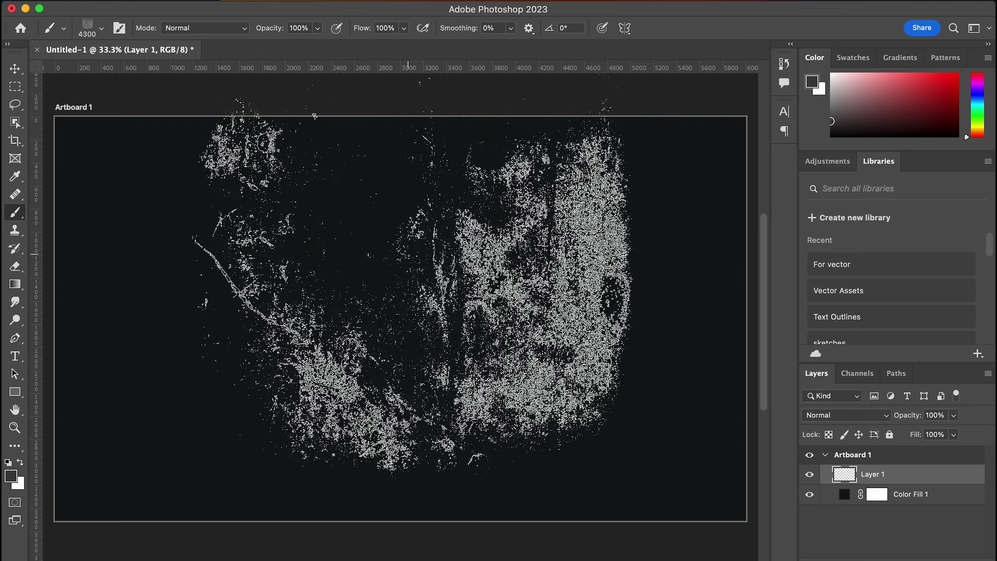
pyautogui.press(']')
pyautogui.press(']')
pyautogui.scroll(5, 413, 286)
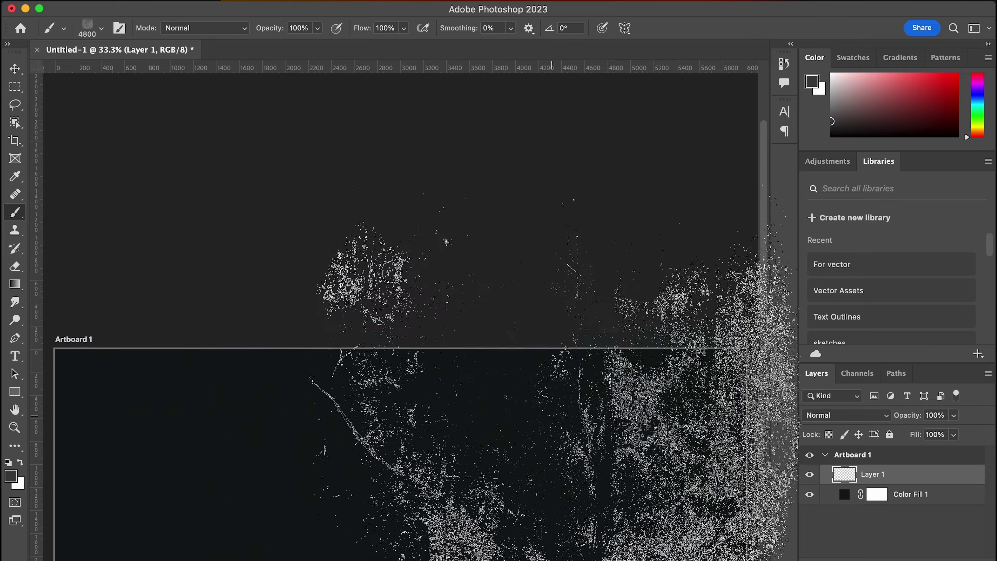
pyautogui.scroll(-2, 491, 307)
pyautogui.scroll(-6, 510, 307)
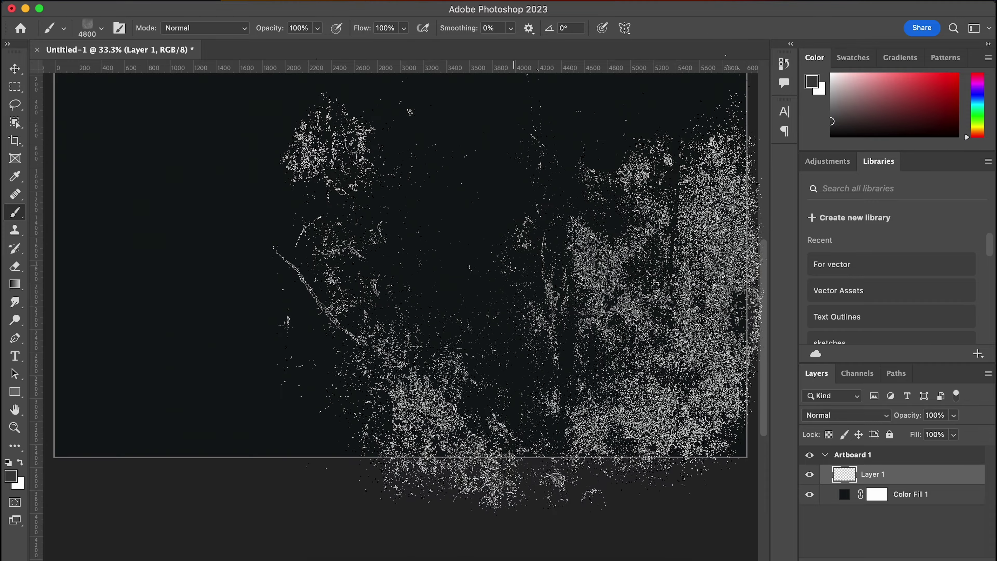
pyautogui.click(518, 303)
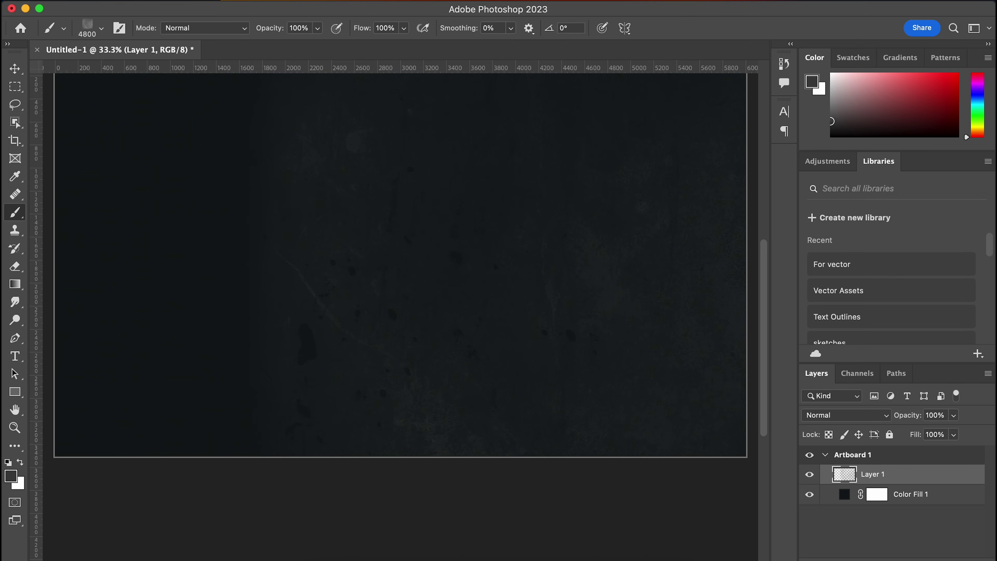
pyautogui.press('super+z')
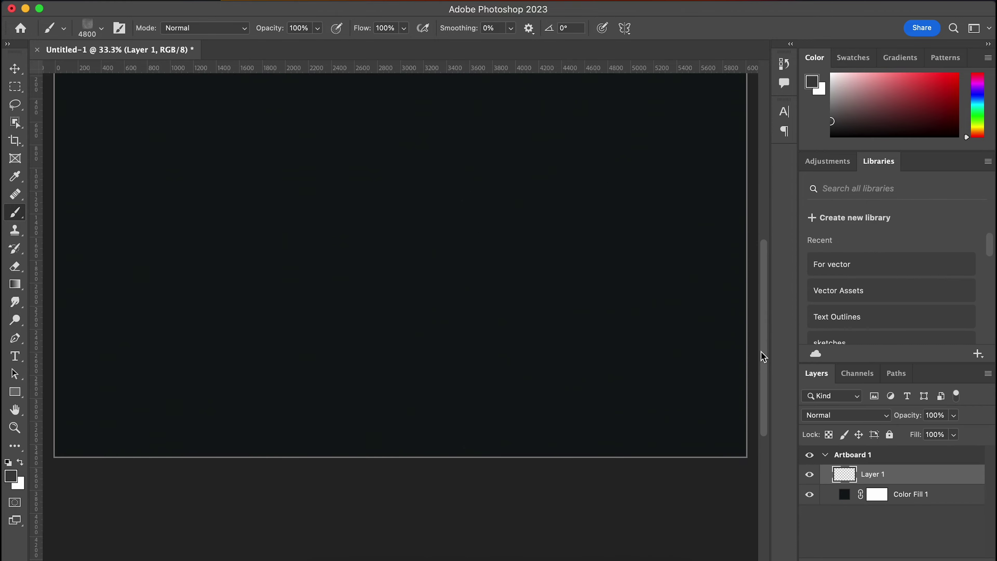
pyautogui.moveTo(766, 350); pyautogui.dragTo(768, 329)
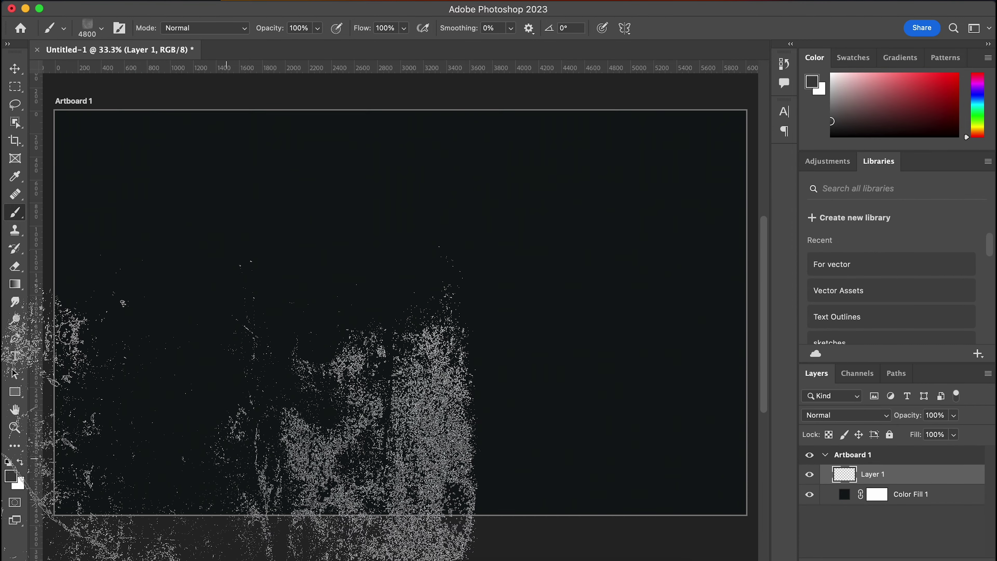
pyautogui.click(14, 478)
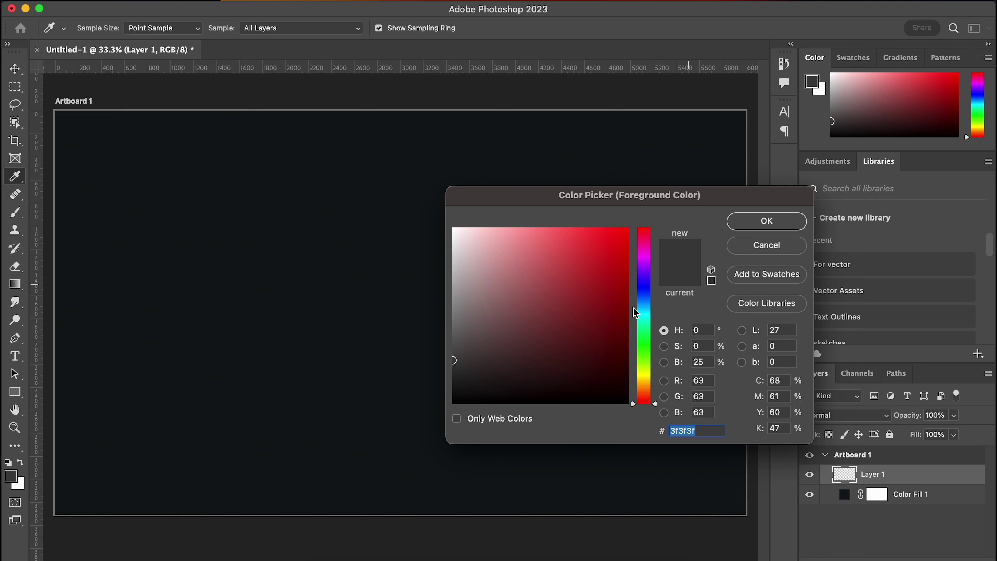
# - Set the foreground colour to #515151 grey and stamp grunge texture on Layer 1
pyautogui.moveTo(481, 328)
pyautogui.mouseDown()
pyautogui.moveTo(428, 356)
pyautogui.moveTo(434, 347)
pyautogui.mouseUp()
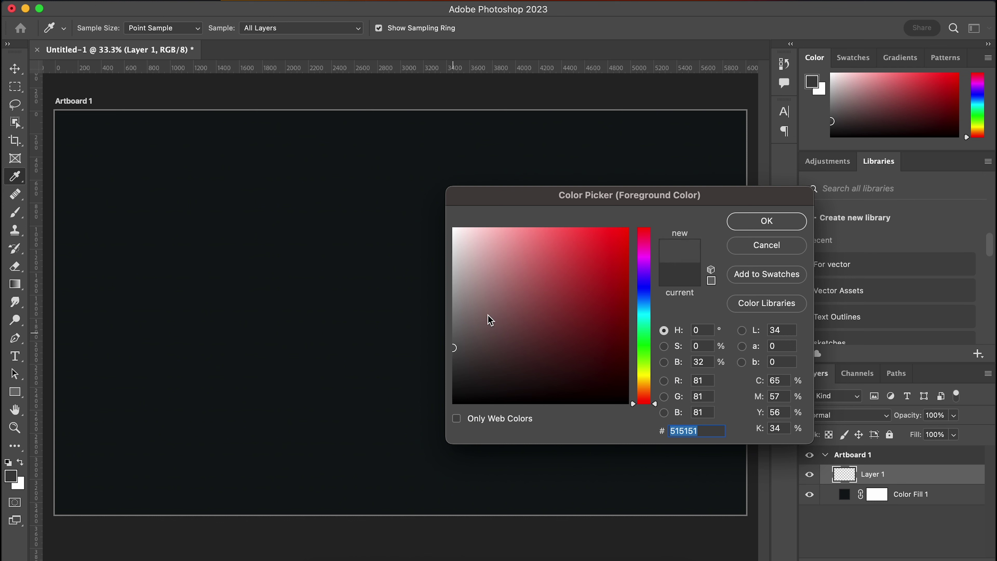
pyautogui.click(761, 223)
pyautogui.press('b')
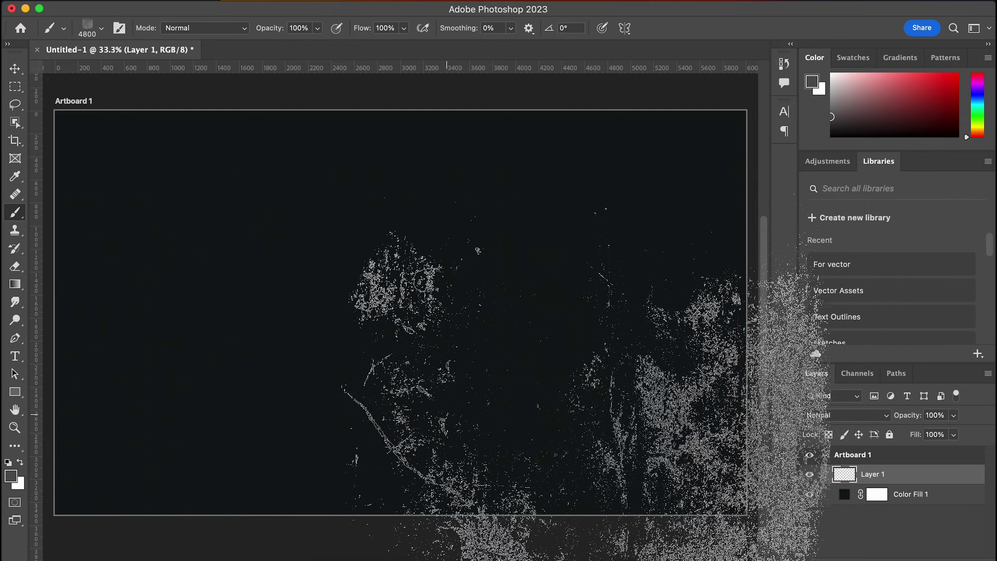
pyautogui.click(628, 510)
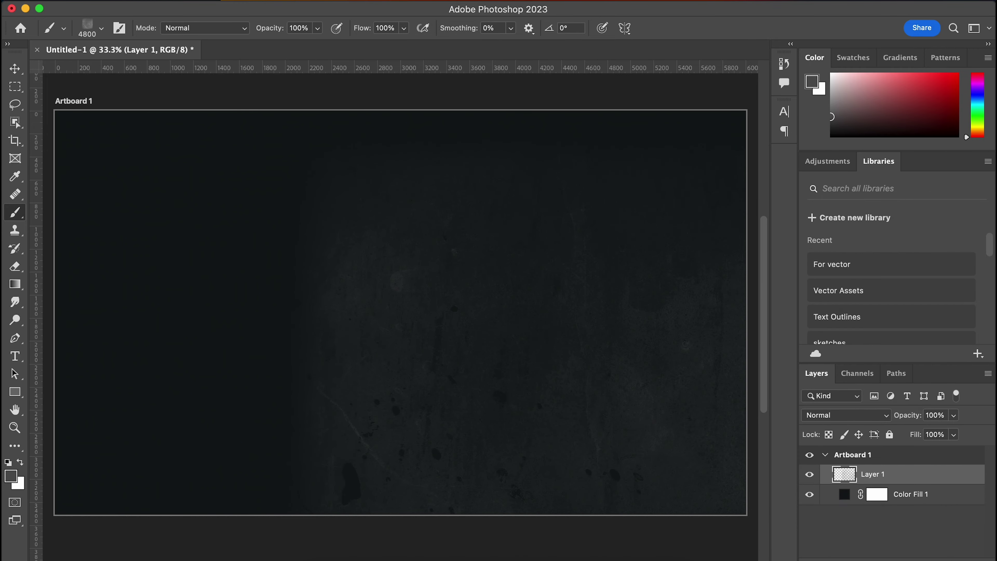
# - Paint grunge on a new Layer 2 over the left and upper-right areas, then add Layer 3
pyautogui.press('super+shift+alt+n')
pyautogui.moveTo(193, 287); pyautogui.dragTo(201, 336)
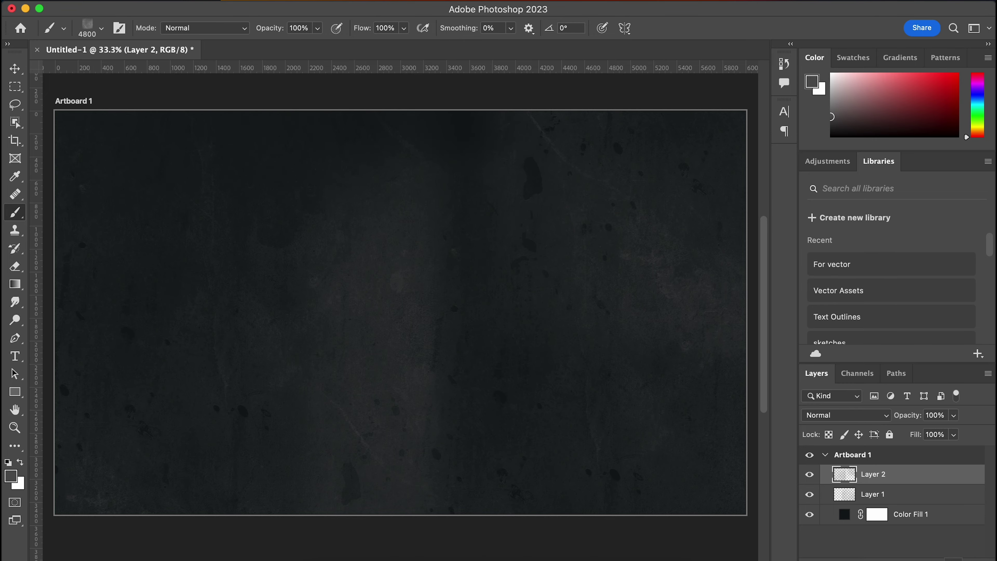
pyautogui.click(648, 204)
pyautogui.click(963, 555)
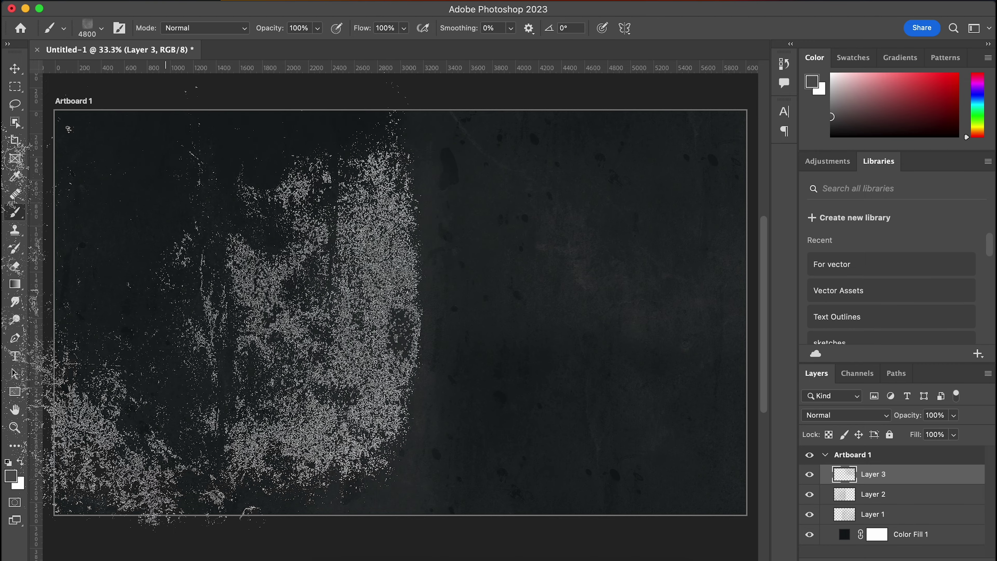
pyautogui.click(15, 68)
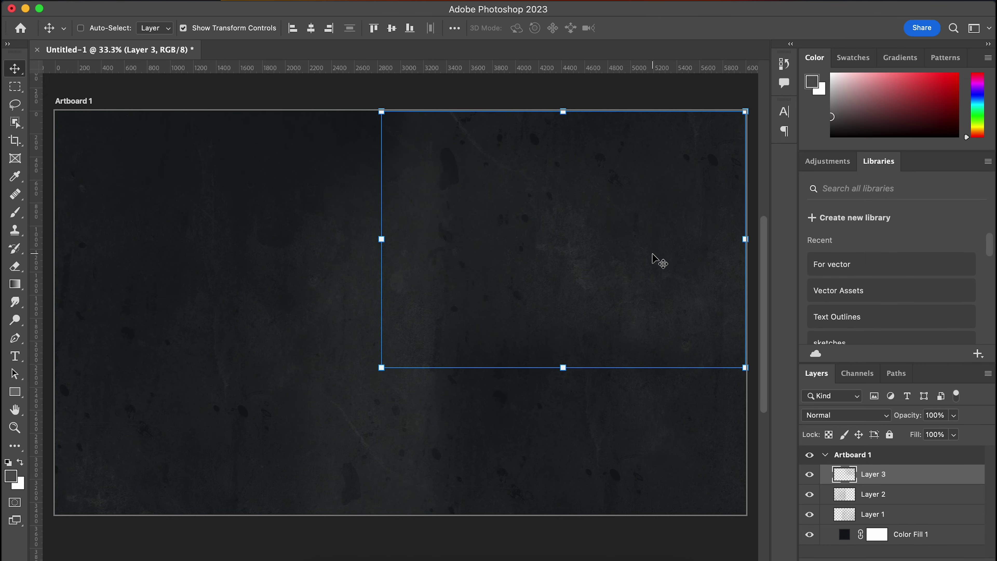
# - Shift Layer 3's texture up and right, and move Layer 2's texture left
pyautogui.moveTo(655, 259); pyautogui.dragTo(679, 121)
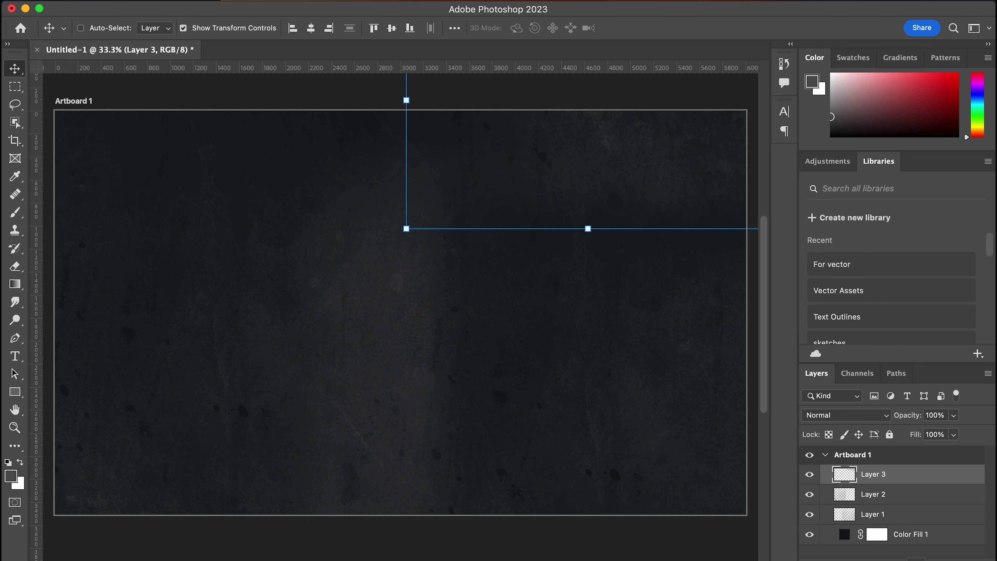
pyautogui.click(864, 495)
pyautogui.moveTo(331, 369); pyautogui.dragTo(212, 366)
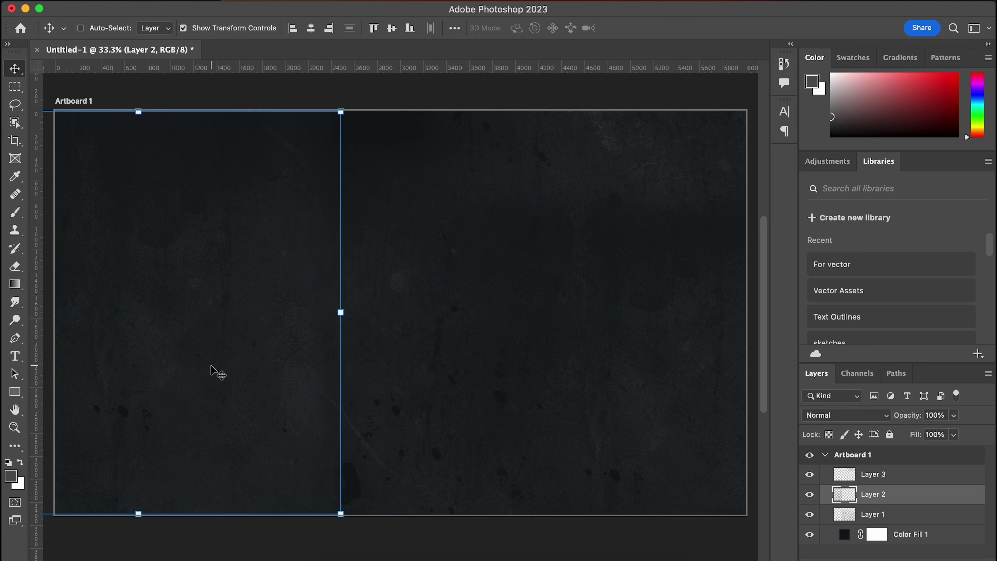
# - Reposition Layer 3's texture and scale it to about 123% to fill the artboard
pyautogui.click(895, 480)
pyautogui.moveTo(639, 171); pyautogui.dragTo(569, 153)
pyautogui.moveTo(697, 216); pyautogui.dragTo(766, 259)
pyautogui.moveTo(528, 165); pyautogui.dragTo(523, 144)
pyautogui.press('Return')
pyautogui.scroll(-2, 575, 312)
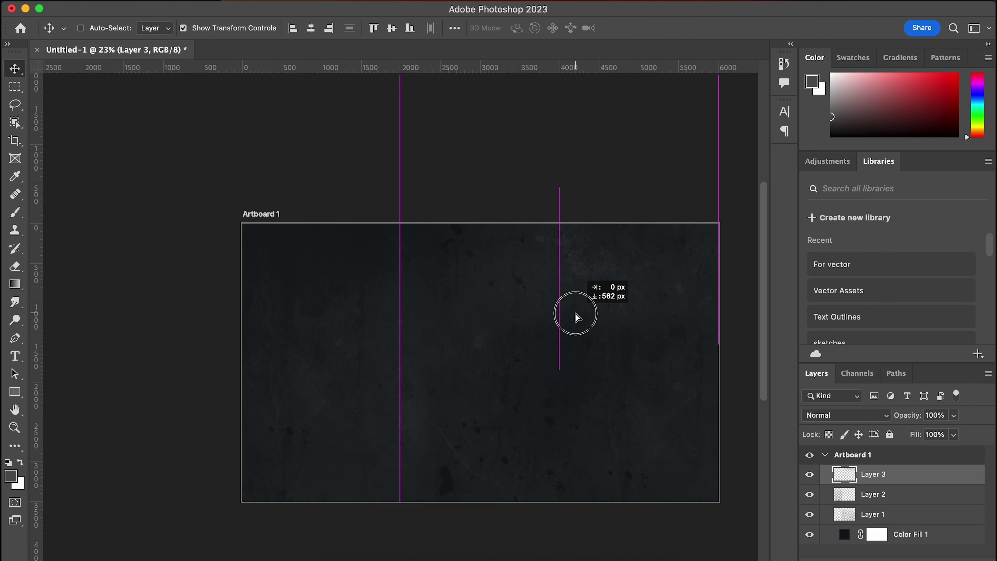
pyautogui.moveTo(576, 314); pyautogui.dragTo(576, 314)
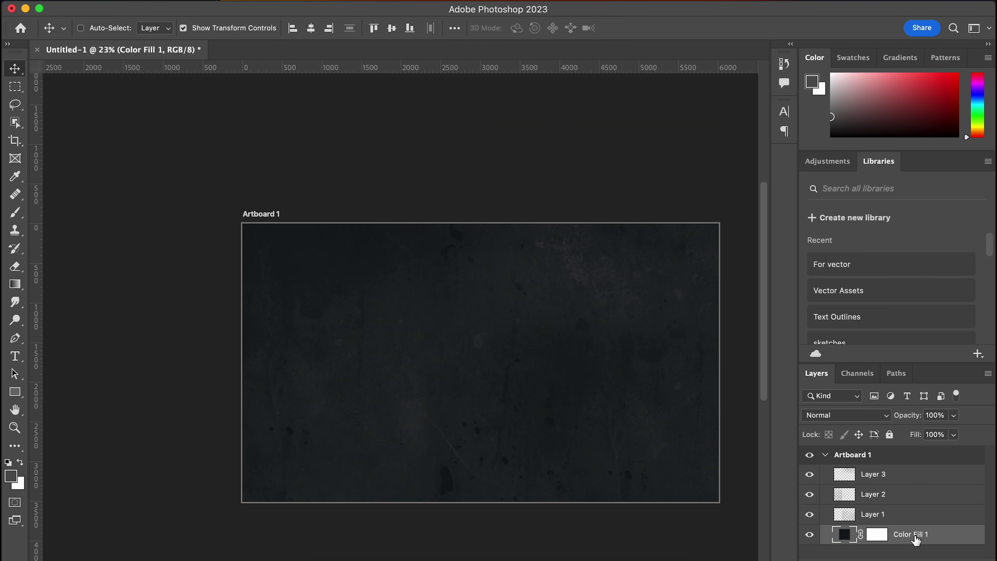
# - Group Layers 1–3 into a single Group 1 with Cmd+G
pyautogui.click(906, 524)
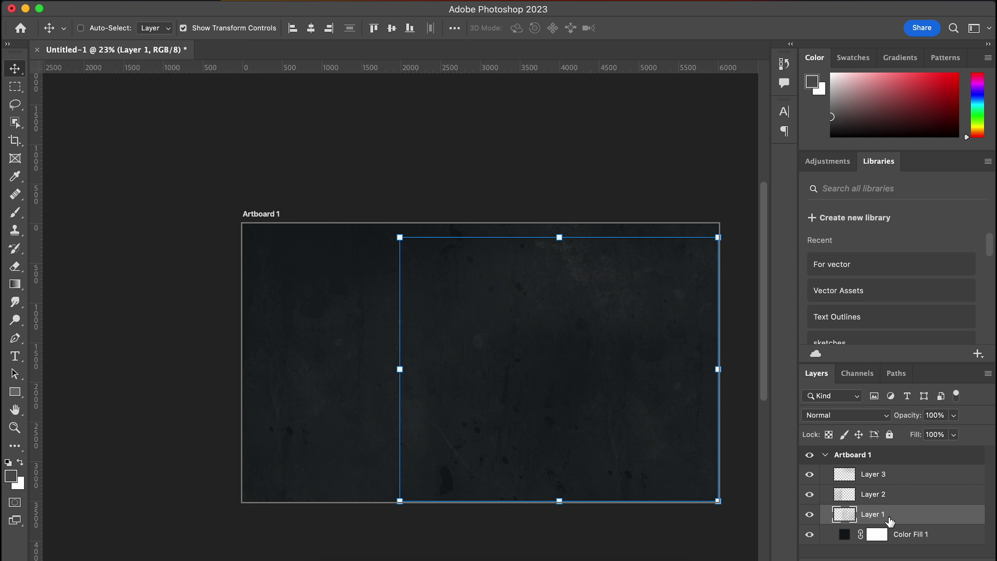
pyautogui.keyDown('shift'); pyautogui.click(913, 476); pyautogui.keyUp('shift')
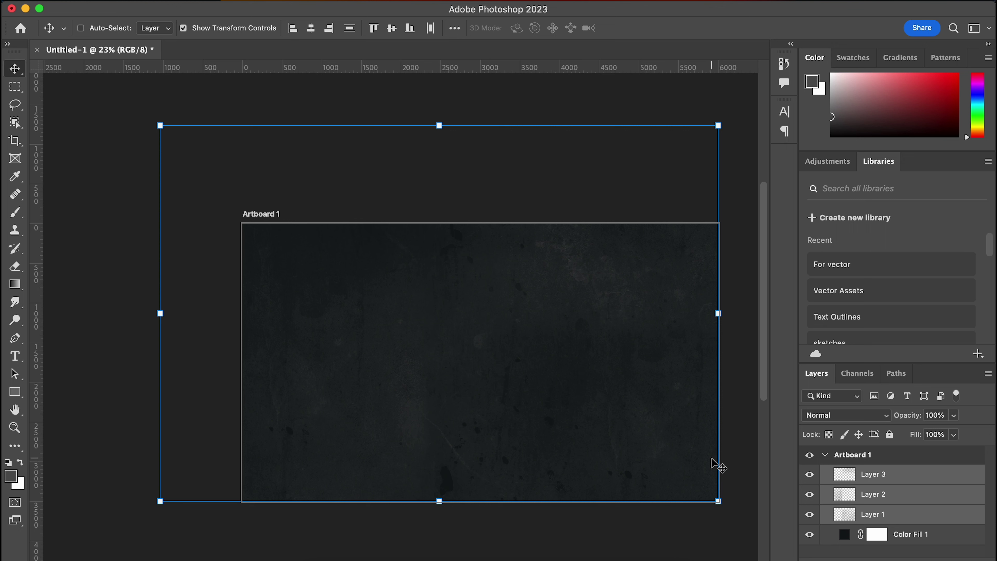
pyautogui.press('super+g')
pyautogui.press('super+g')
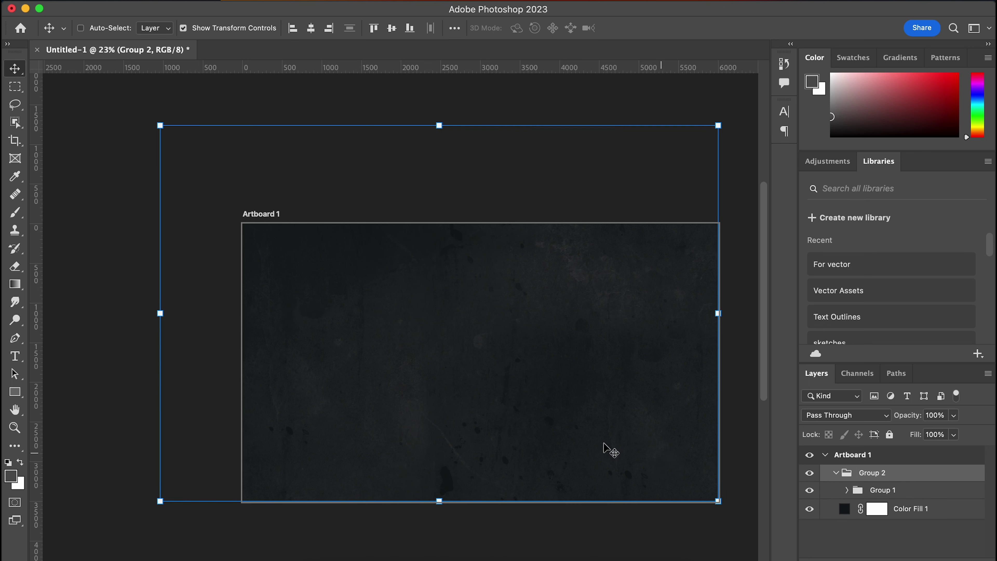
pyautogui.press('shift+super+g')
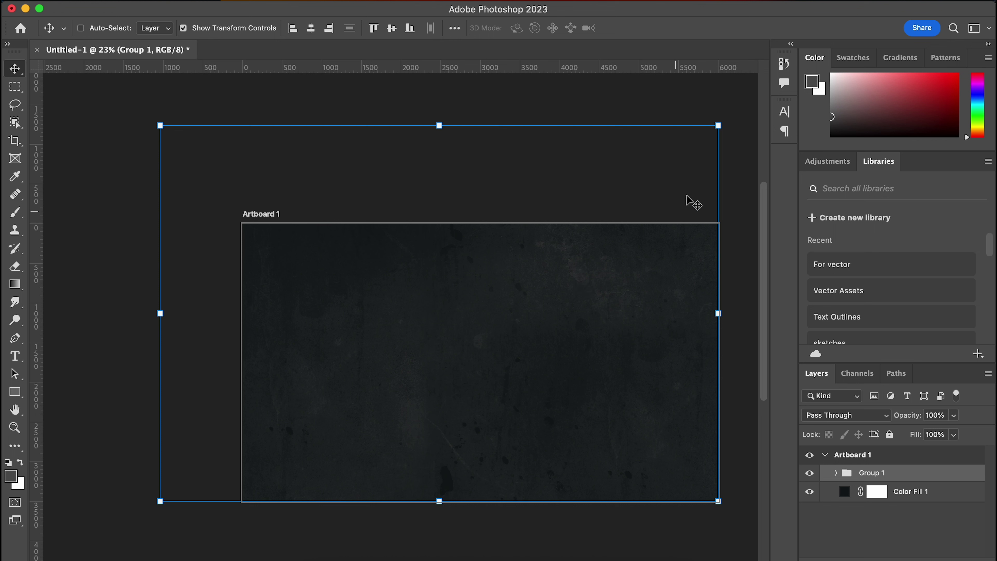
# - Lower Group 1's opacity to 67% to dim the grunge texture
pyautogui.click(954, 416)
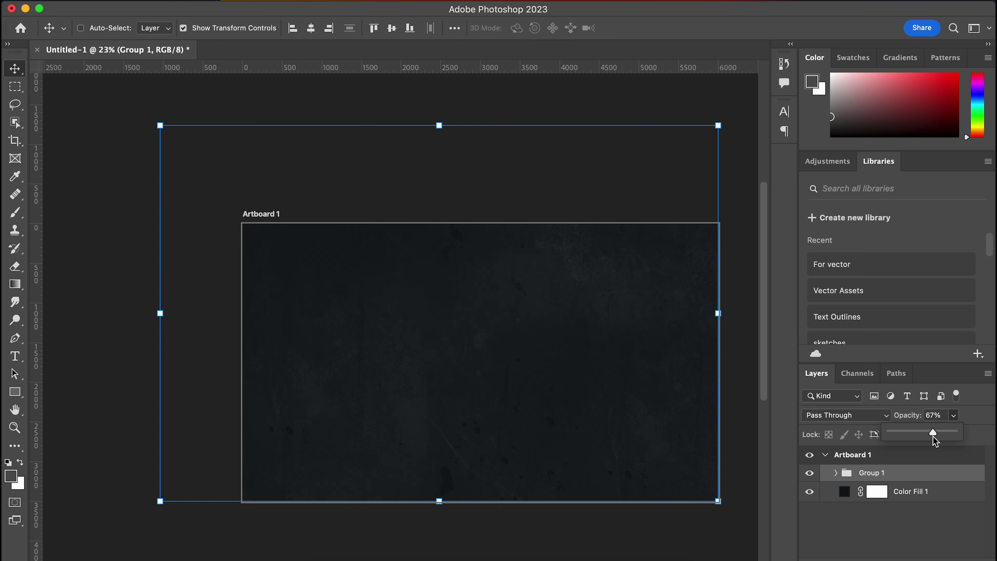
pyautogui.click(919, 495)
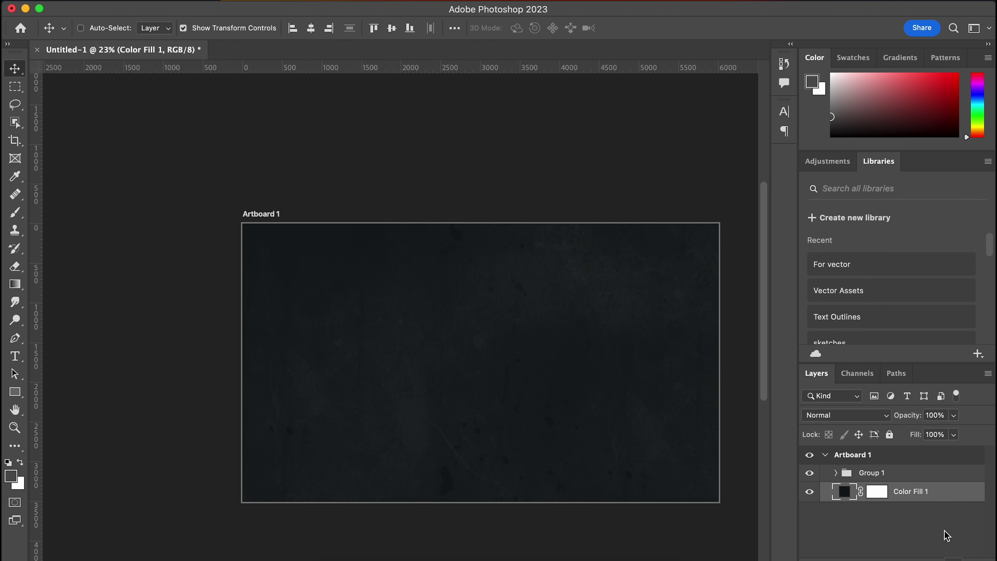
pyautogui.click(951, 475)
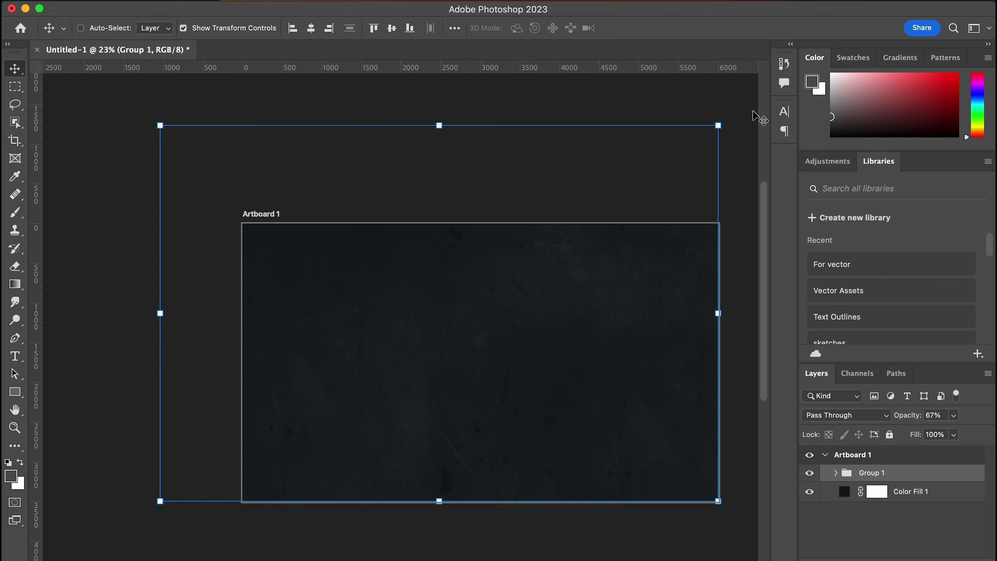
# - Close Safari, open the 'for clock vid' folder, and drag IMG_9629.JPG onto the canvas
pyautogui.moveTo(729, 13); pyautogui.dragTo(607, 53)
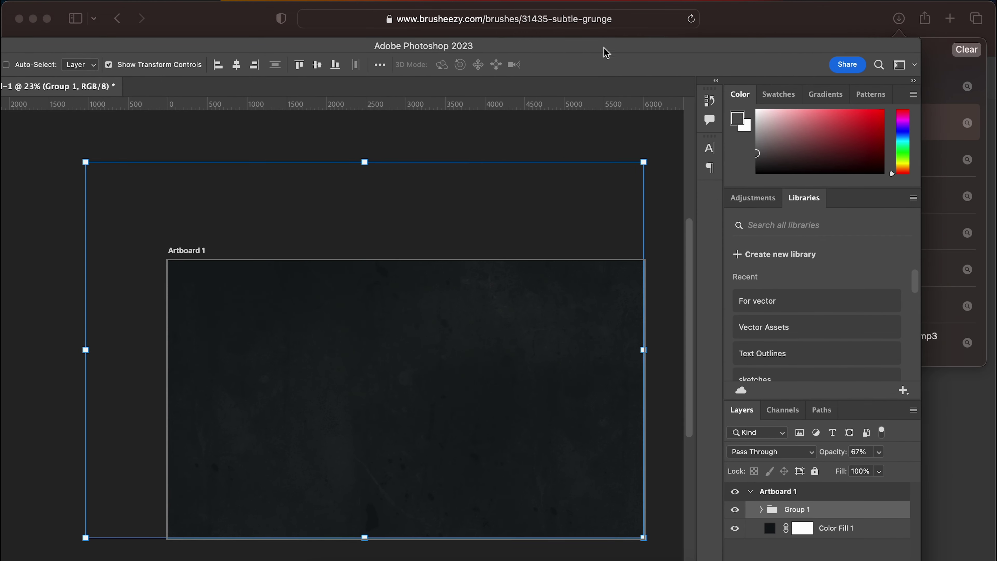
pyautogui.click(33, 19)
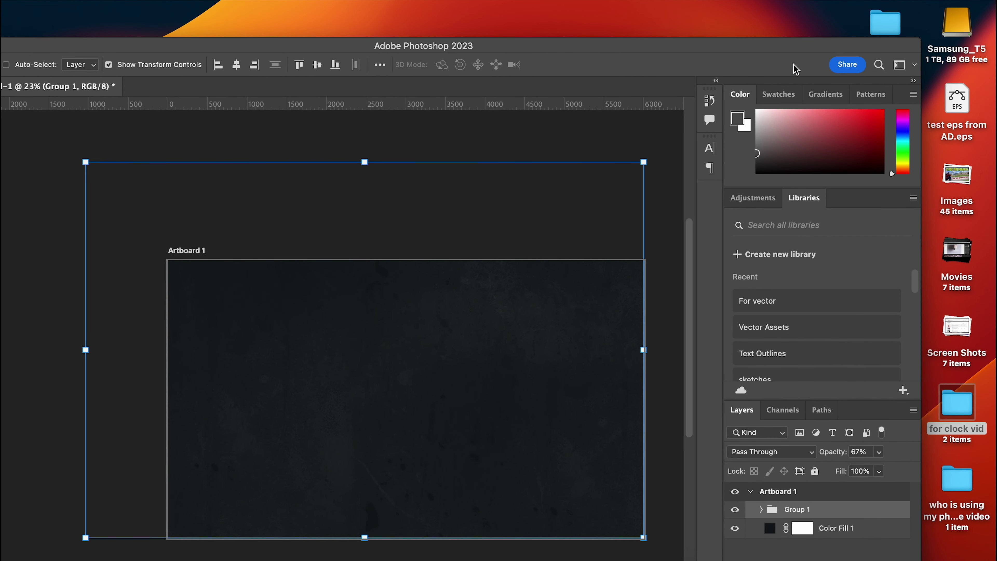
pyautogui.doubleClick(957, 410)
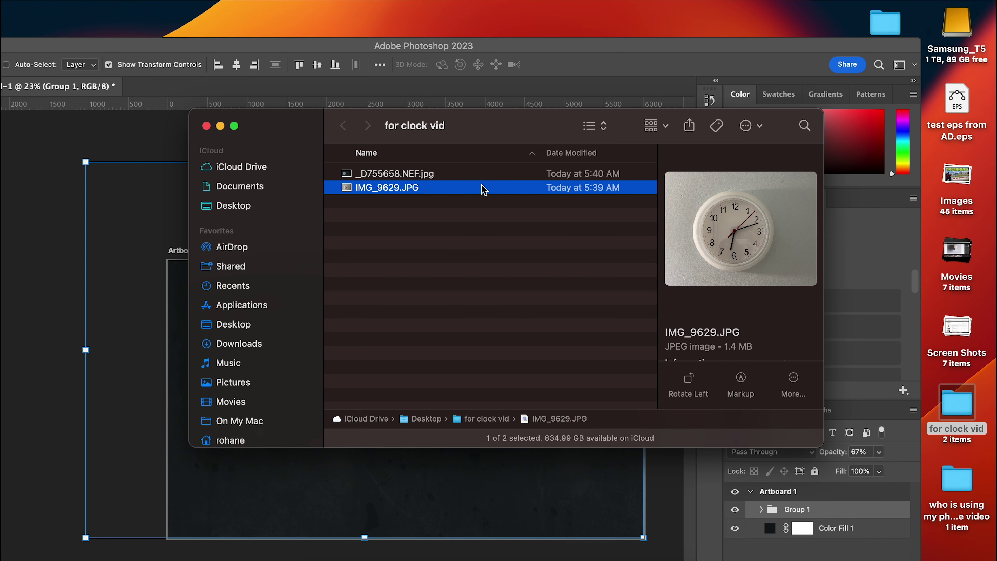
pyautogui.moveTo(473, 138); pyautogui.dragTo(870, 98)
pyautogui.moveTo(797, 165); pyautogui.dragTo(422, 379)
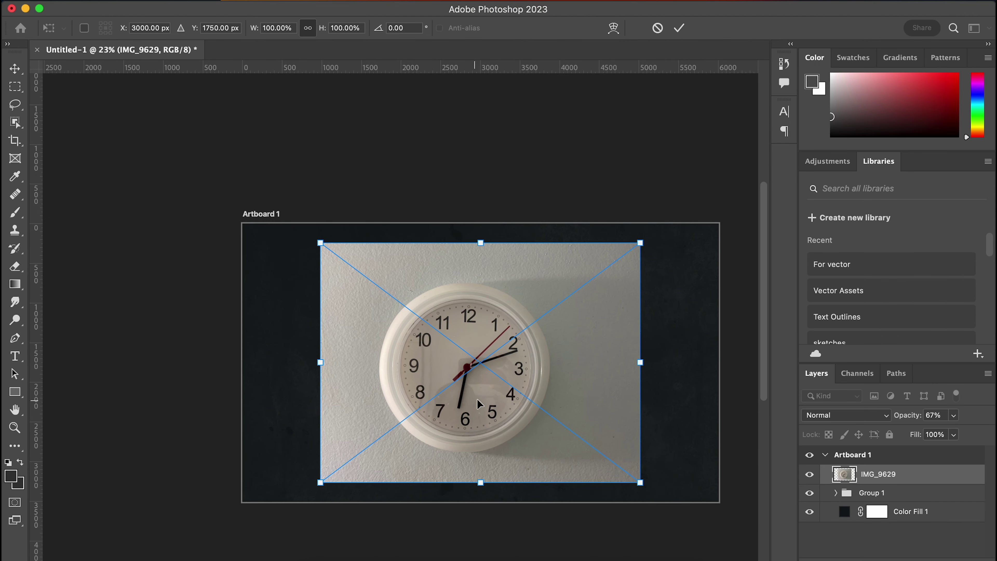
# - Move the clock photo left, scale it to about 109.12%, commit, and duplicate IMG_9629
pyautogui.moveTo(477, 400); pyautogui.dragTo(401, 413)
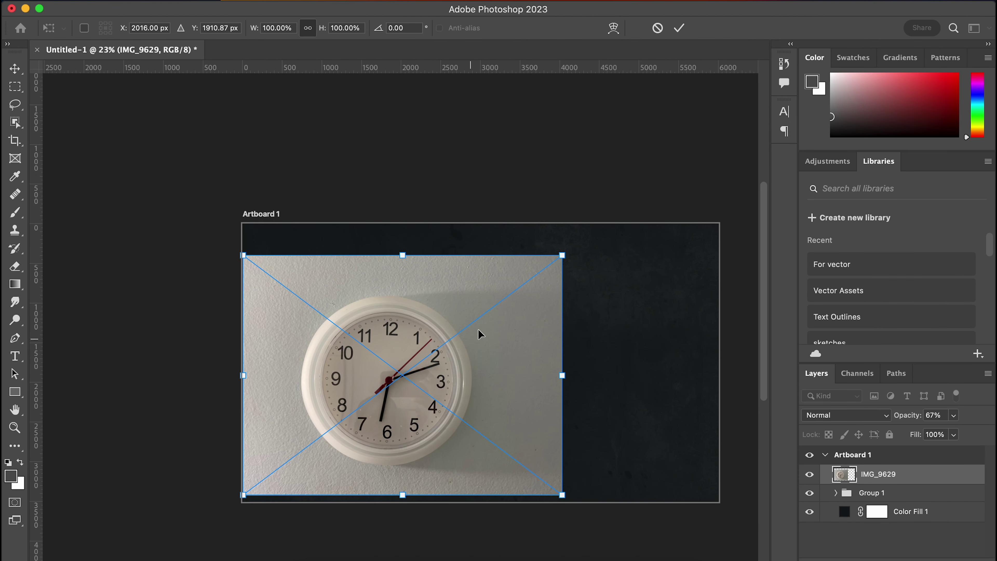
pyautogui.moveTo(566, 250); pyautogui.dragTo(585, 239)
pyautogui.moveTo(502, 350); pyautogui.dragTo(476, 357)
pyautogui.moveTo(560, 246); pyautogui.dragTo(567, 240)
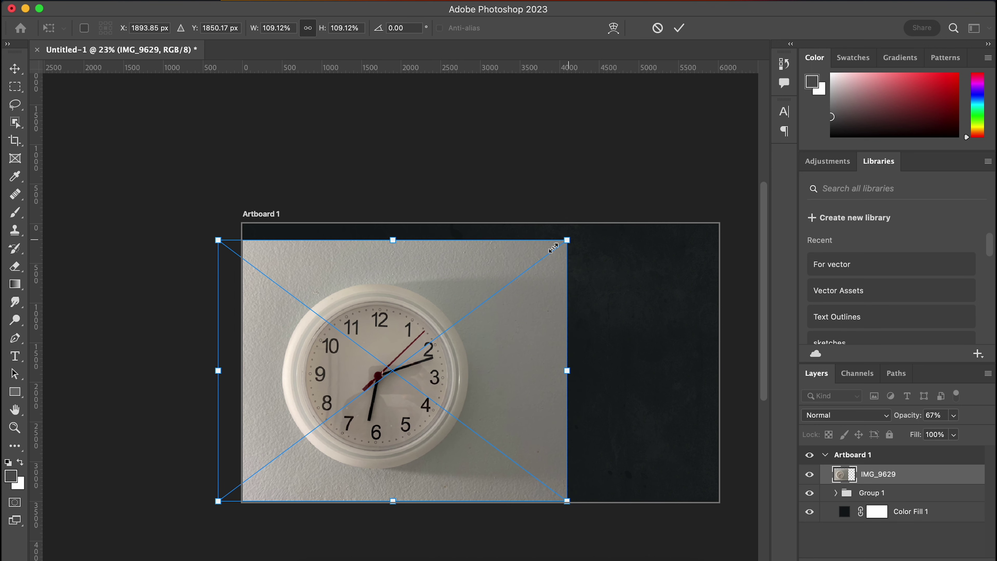
pyautogui.click(680, 28)
pyautogui.moveTo(959, 482); pyautogui.dragTo(953, 560)
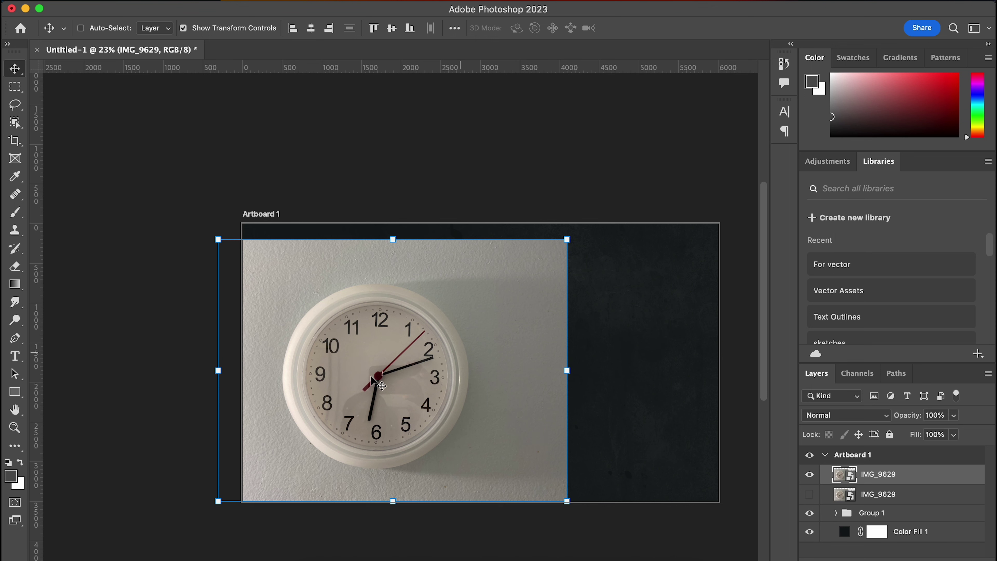
# - Choose the Object Selection Tool and drag a rectangle around the round clock
pyautogui.scroll(2, 51, 173)
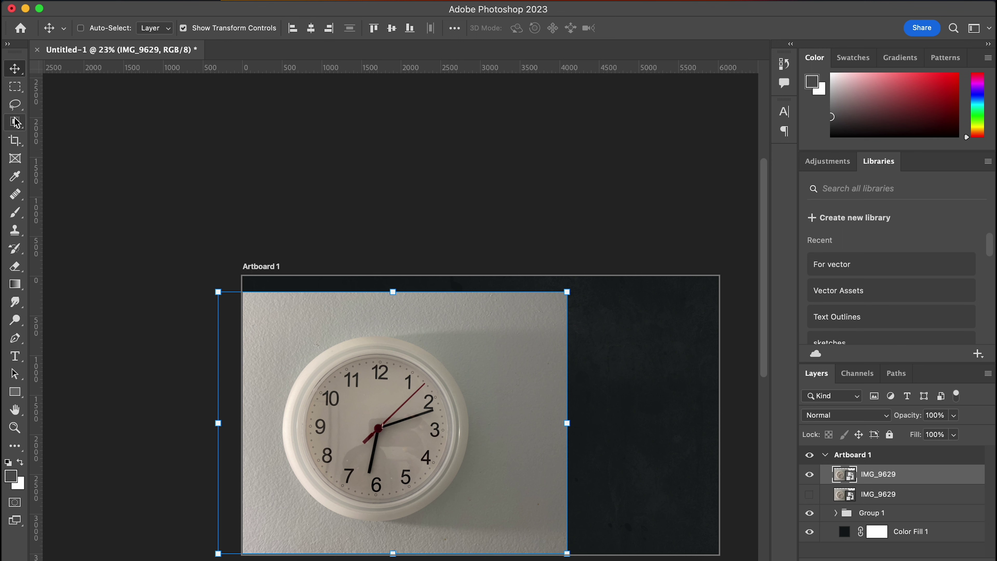
pyautogui.click(16, 122)
pyautogui.scroll(-1, 296, 278)
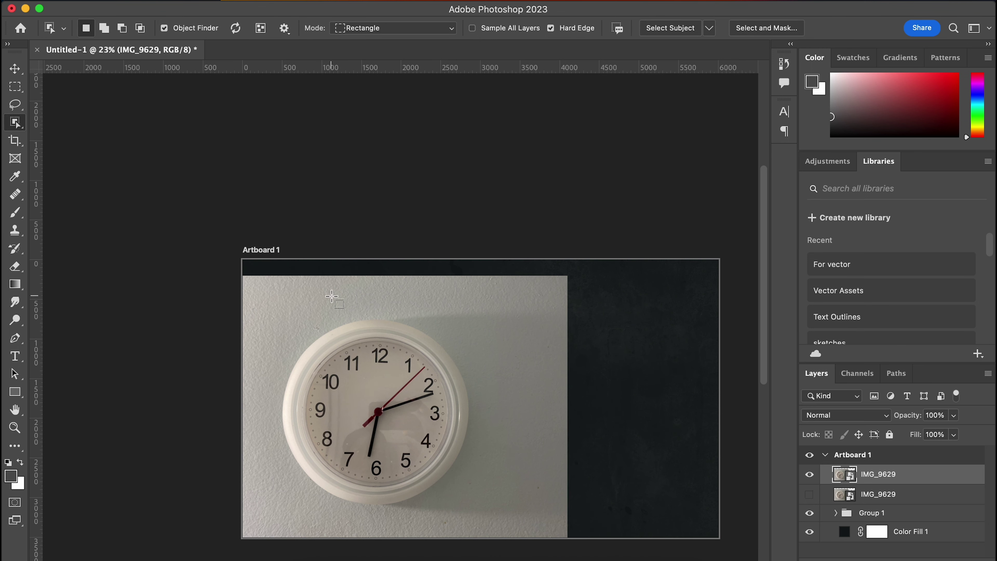
pyautogui.click(18, 127)
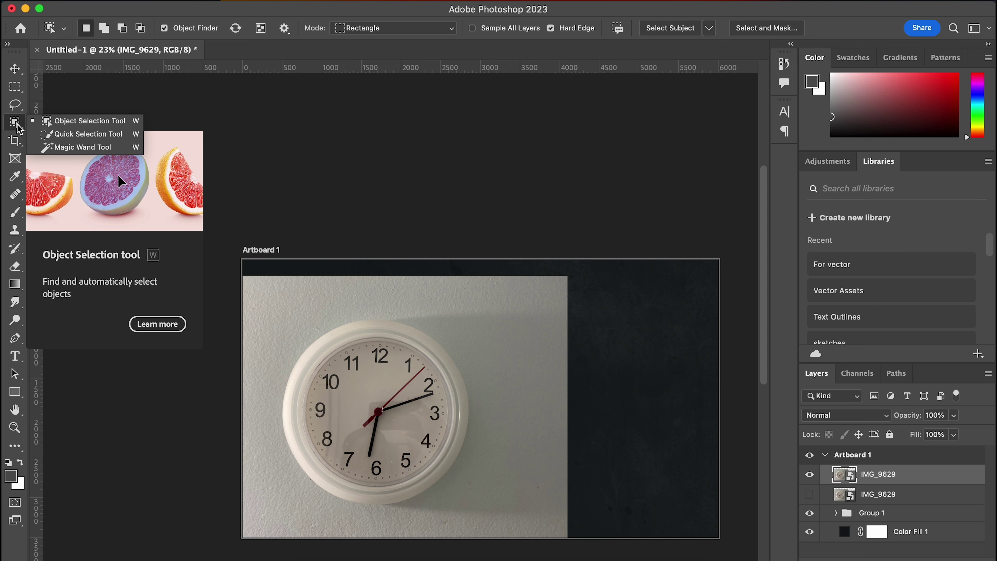
pyautogui.click(59, 121)
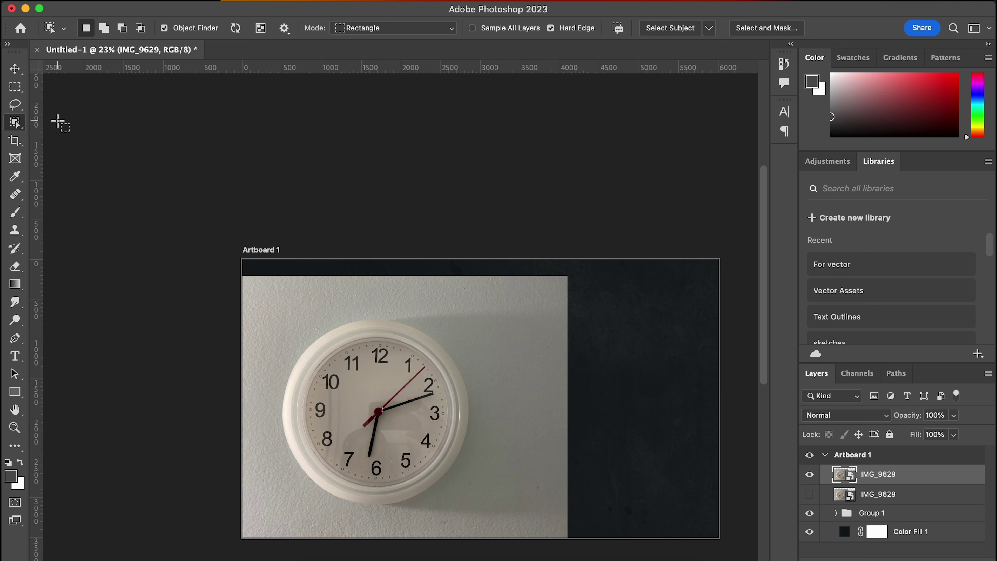
pyautogui.moveTo(270, 303); pyautogui.dragTo(506, 517)
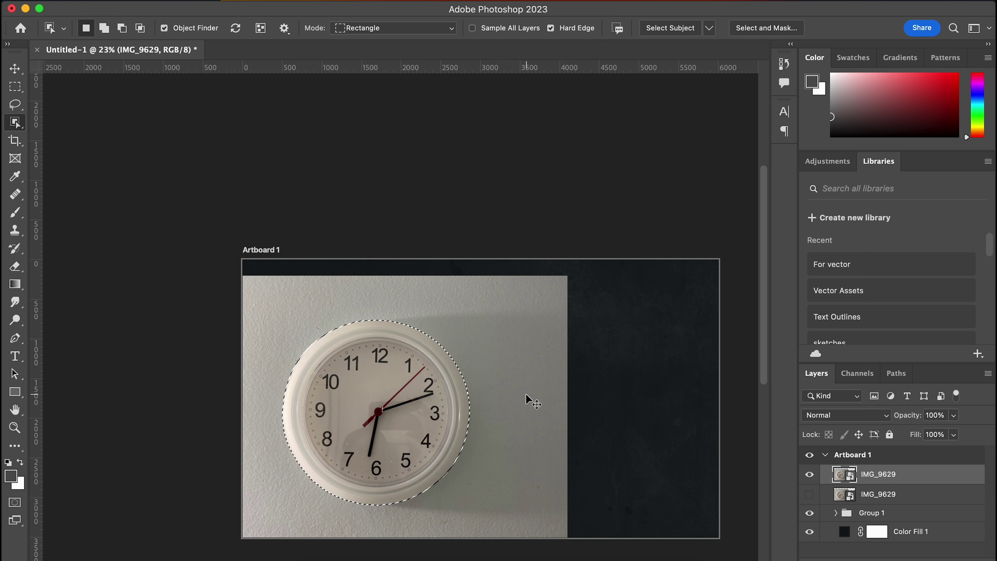
# - Copy the selected clock onto a new Layer 4 with Cmd+J
pyautogui.press('super+j')
pyautogui.scroll(5, 526, 393)
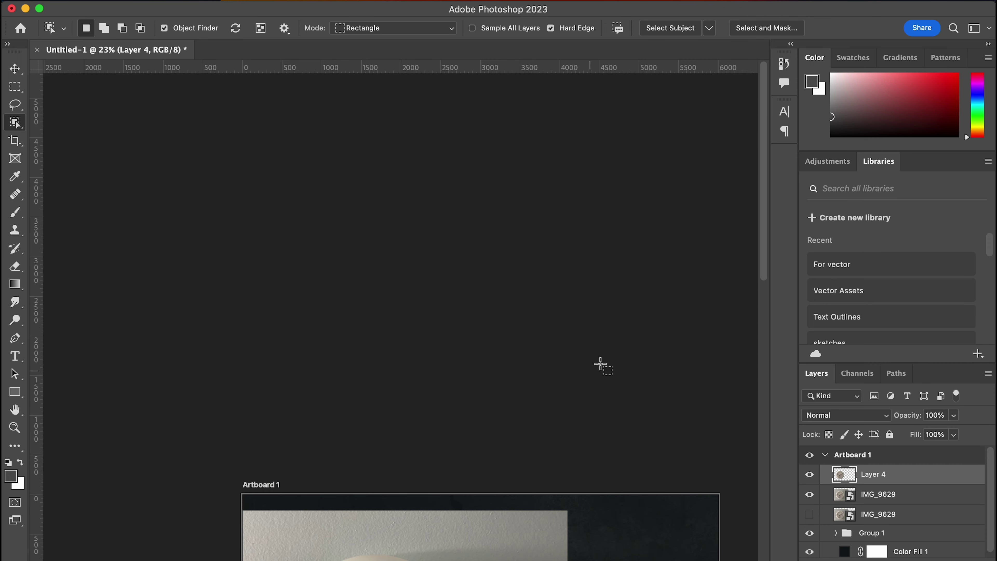
pyautogui.scroll(-5, 541, 392)
pyautogui.scroll(-8, 579, 392)
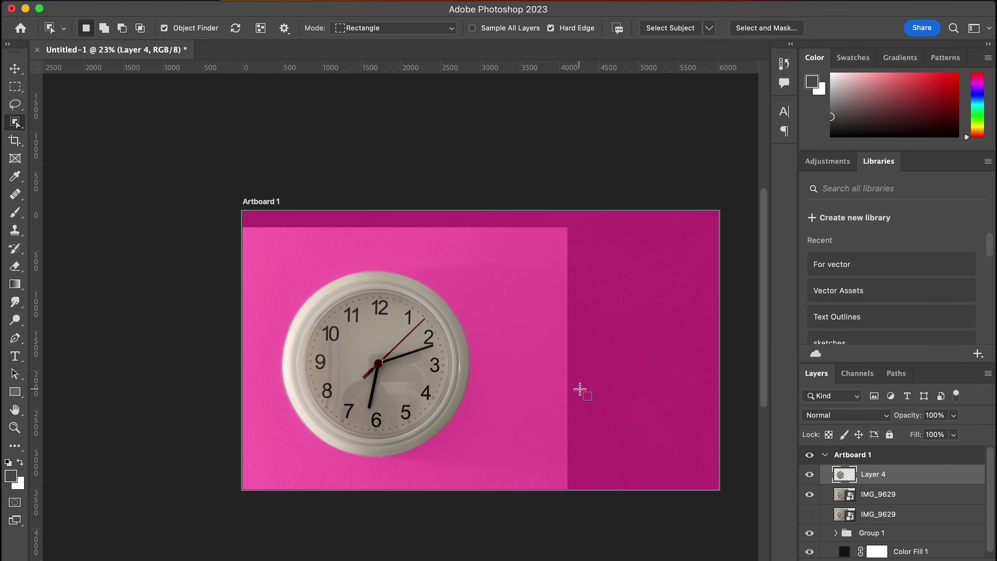
pyautogui.scroll(8, 619, 394)
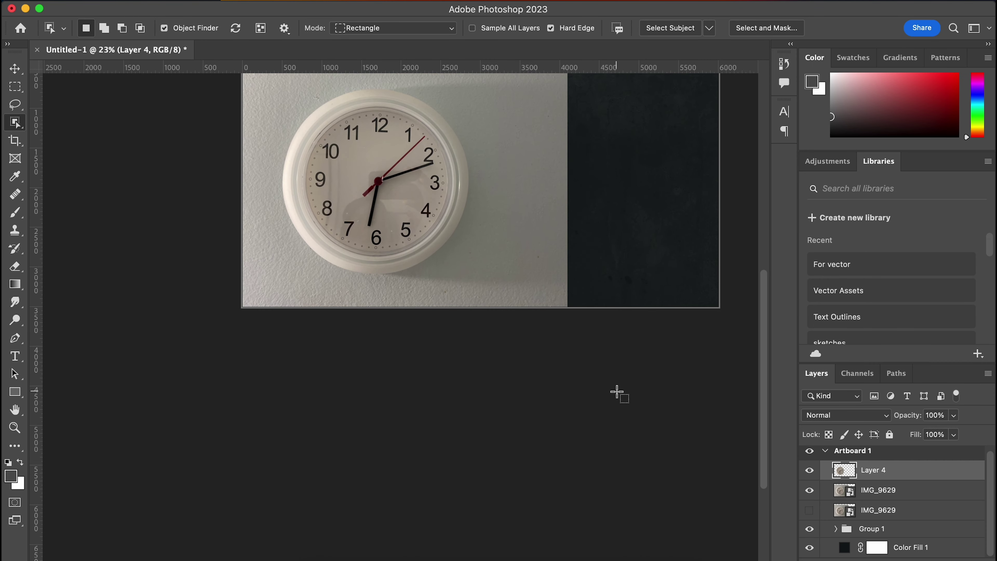
pyautogui.hscroll(2, 668, 409)
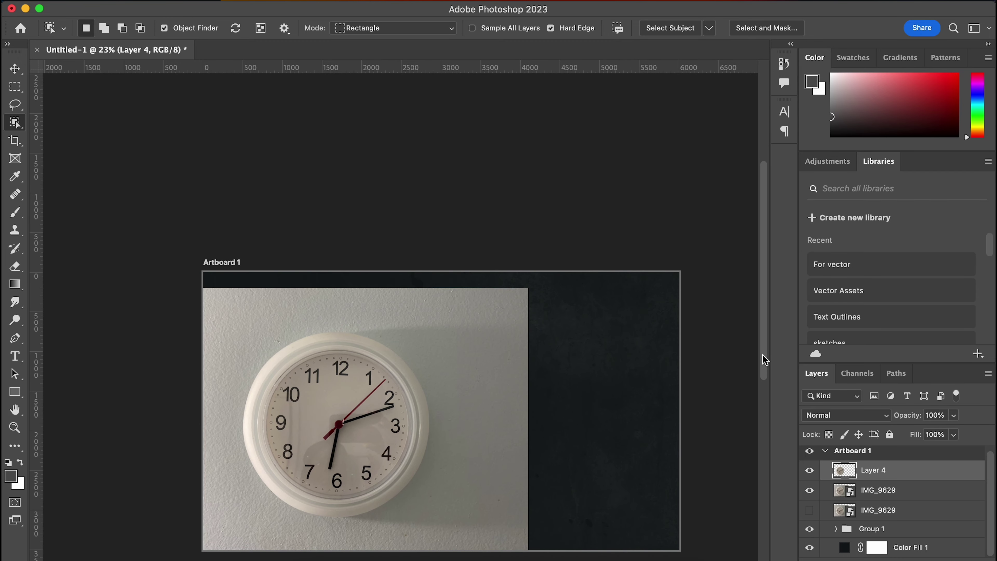
pyautogui.scroll(-1, 760, 364)
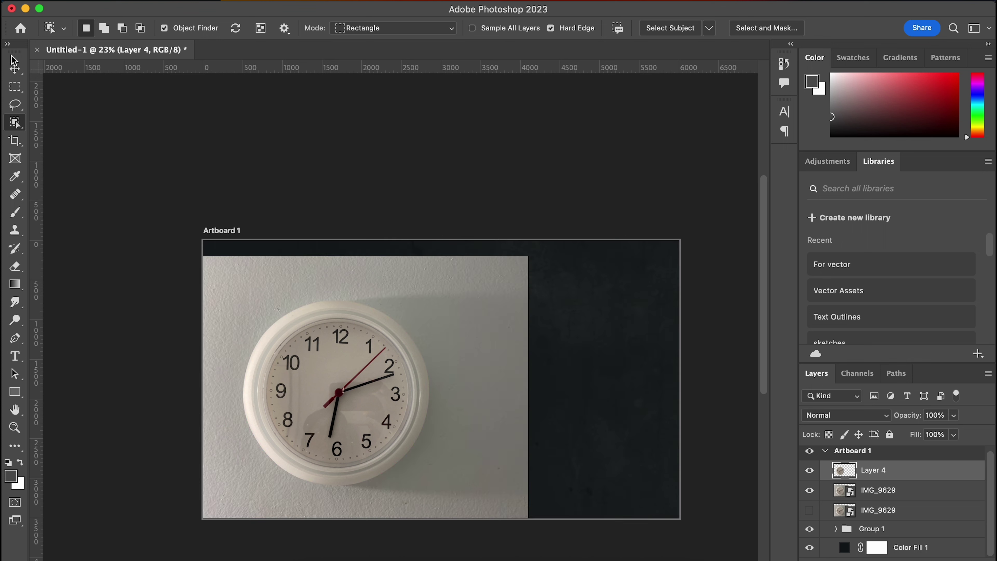
# - Switch to the Move tool, hide the IMG_9629 photo layer, and reselect Layer 4
pyautogui.click(14, 69)
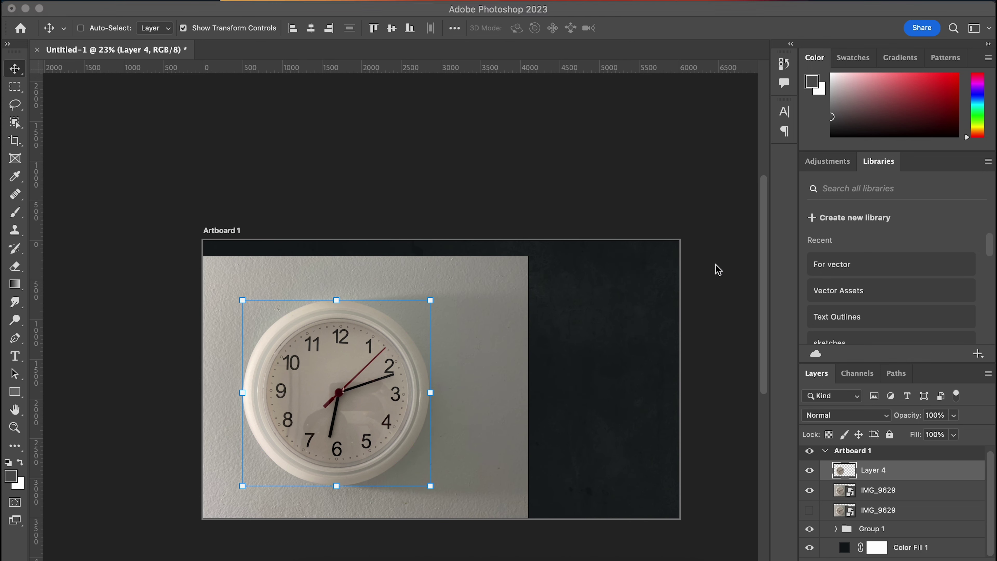
pyautogui.click(811, 491)
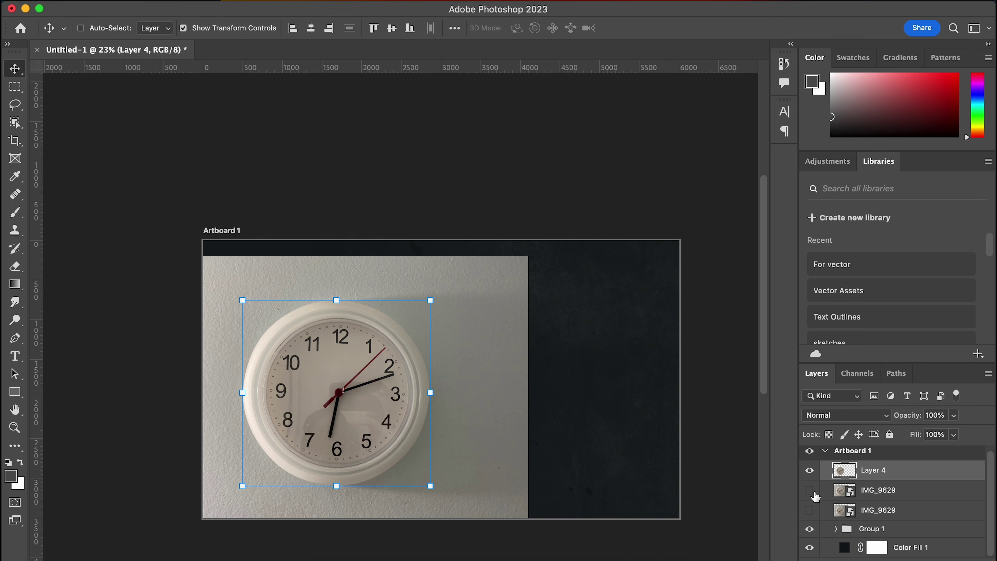
pyautogui.click(911, 490)
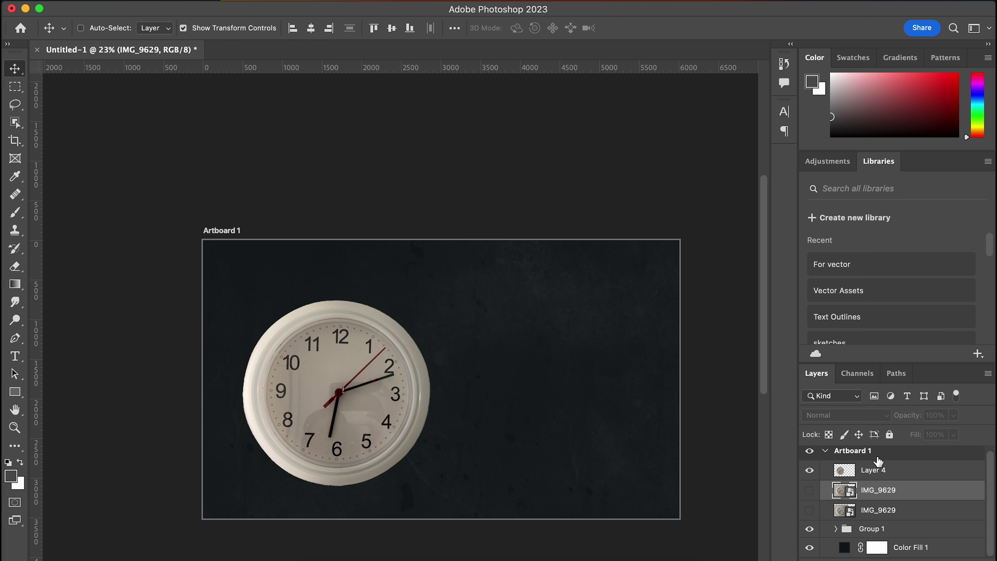
pyautogui.click(898, 471)
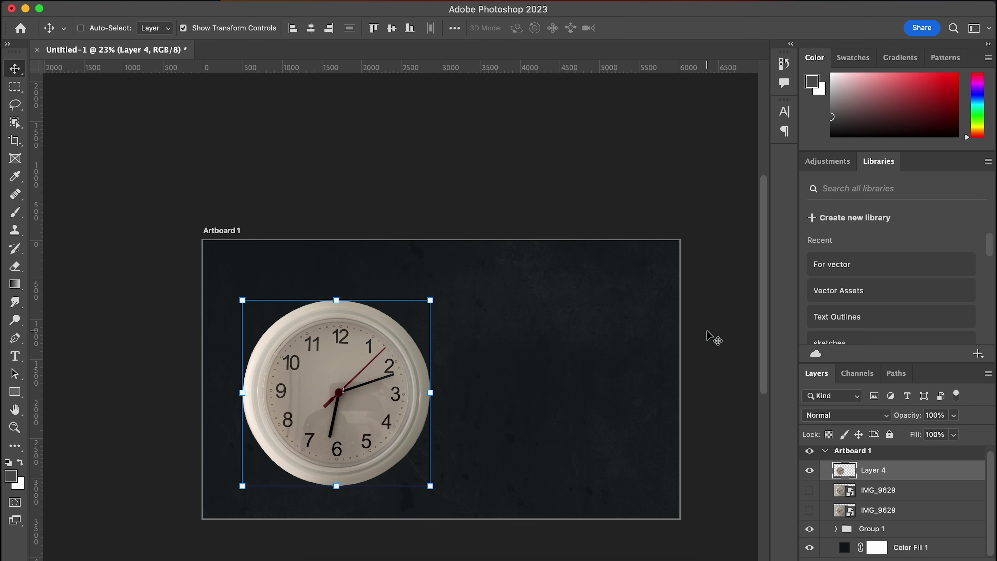
# - Duplicate Layer 4, hide the copy, and open Filter > Liquify on the clock
pyautogui.moveTo(932, 473); pyautogui.dragTo(970, 560)
pyautogui.click(810, 490)
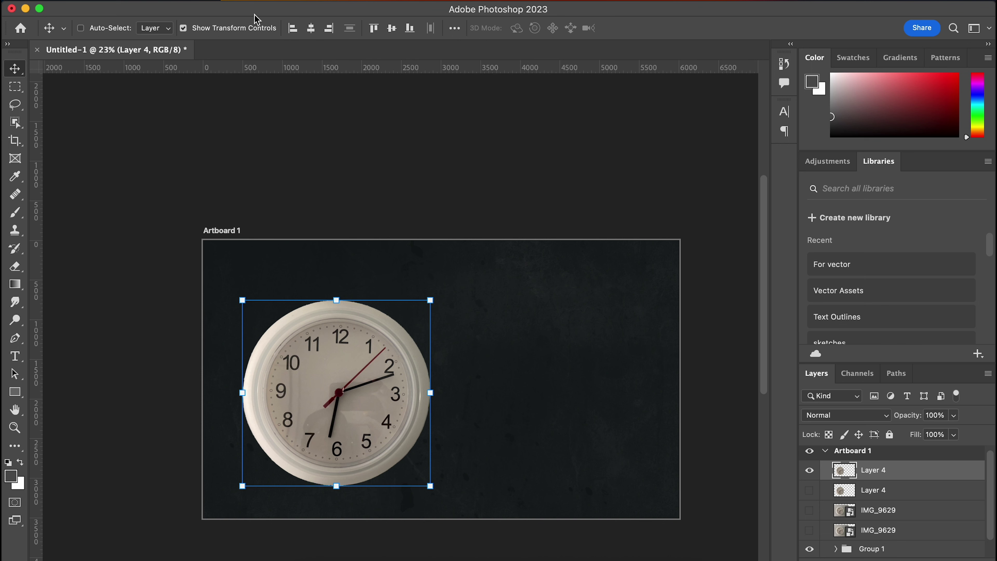
pyautogui.click(319, 0)
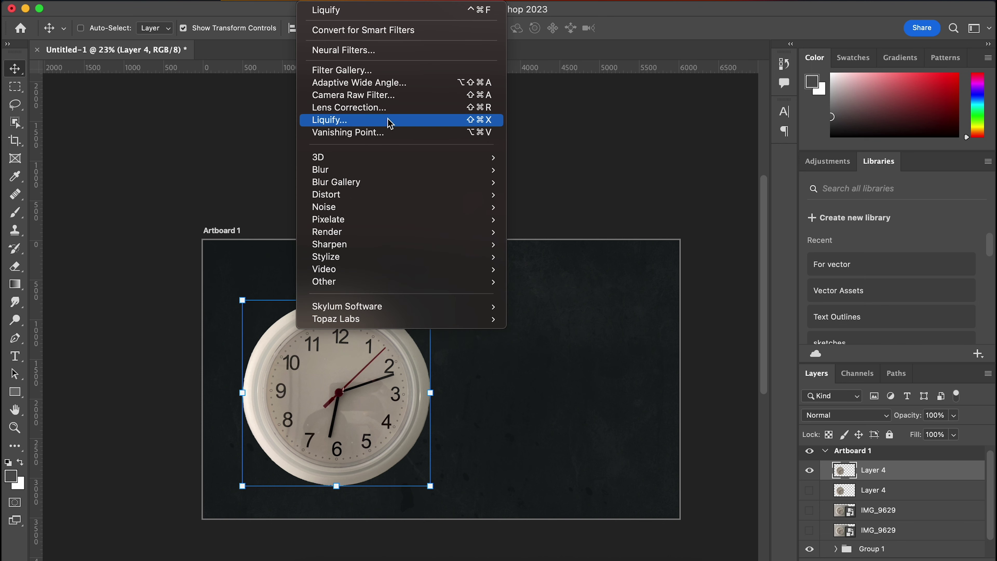
pyautogui.click(441, 120)
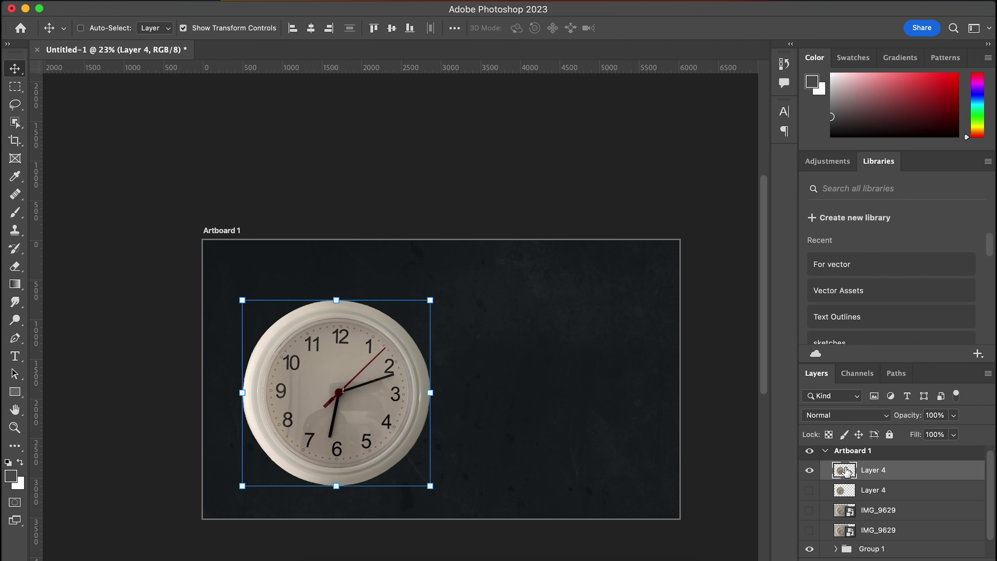
pyautogui.click(319, 1)
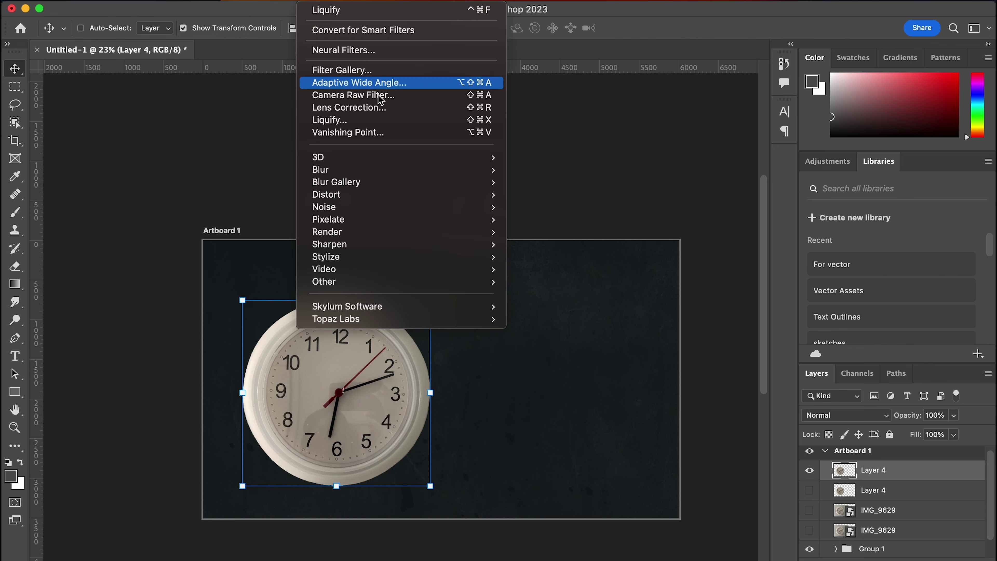
pyautogui.click(390, 123)
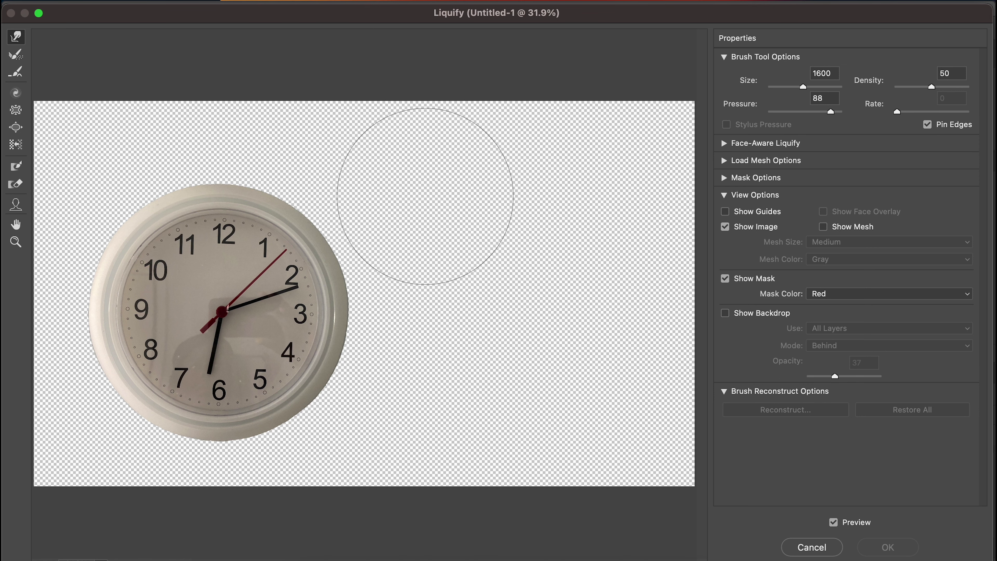
# - Select Liquify's Bloat Tool, brush size 1900 and rate 80
pyautogui.click(16, 127)
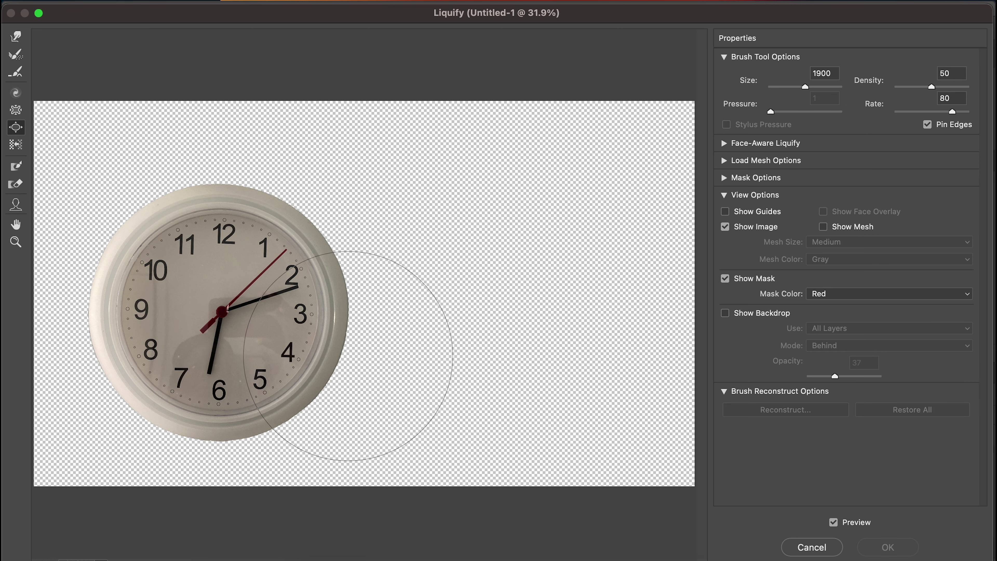
pyautogui.click(511, 550)
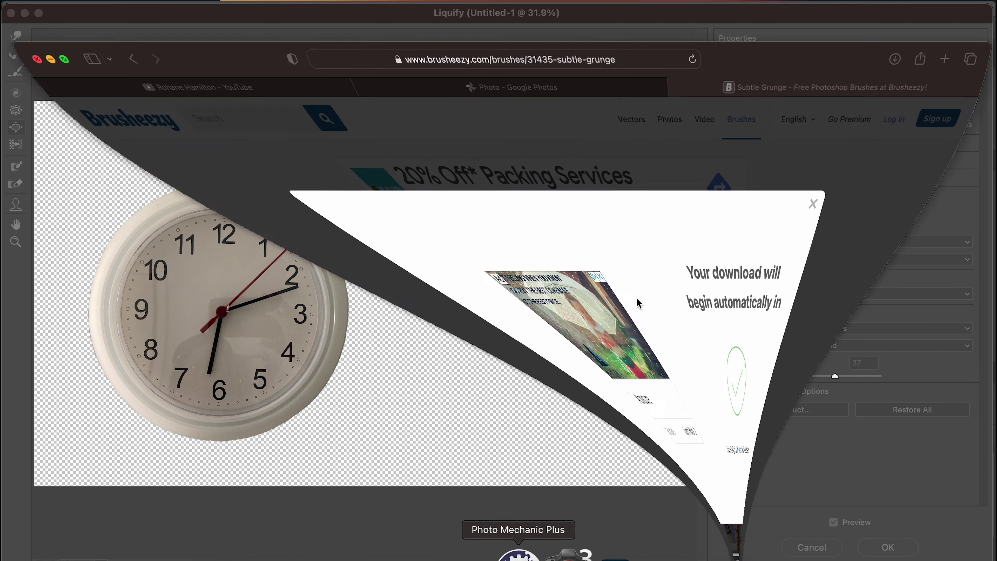
pyautogui.click(561, 48)
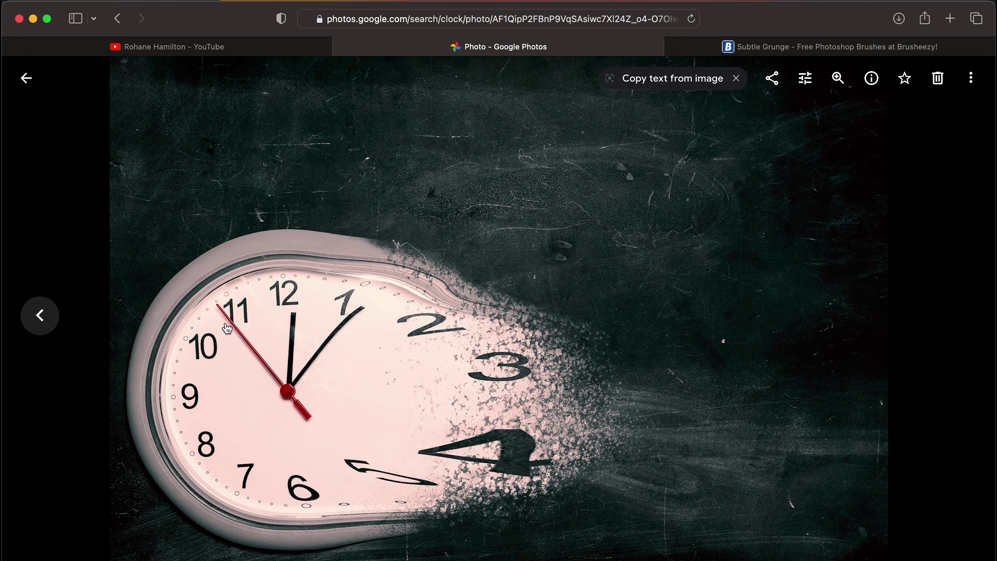
pyautogui.click(33, 21)
# - Set the Bloat brush to about 2400 and bloat the clock around the 3 and 4
pyautogui.click(417, 72)
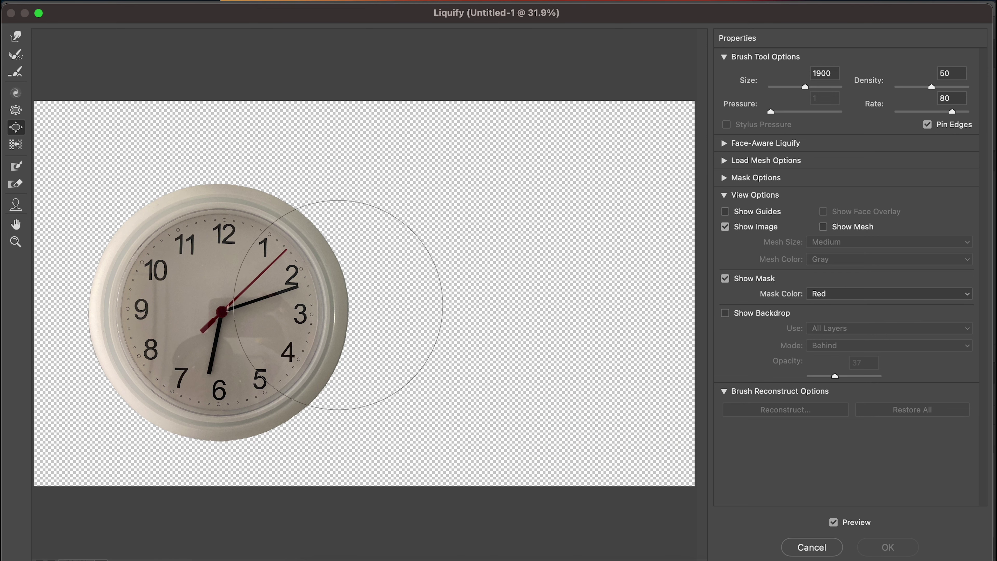
pyautogui.press(']')
pyautogui.press(']')
pyautogui.press(']')
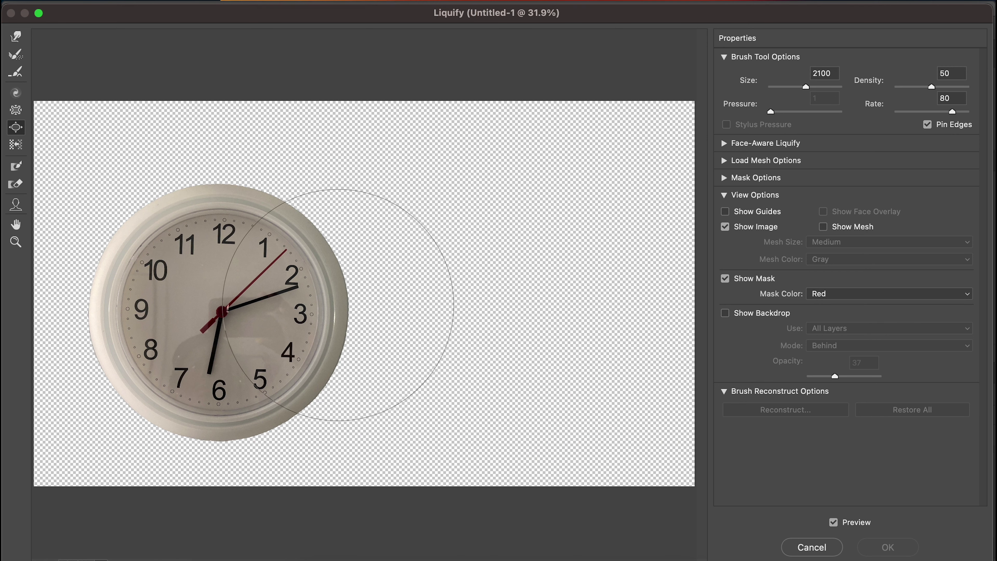
pyautogui.press(']')
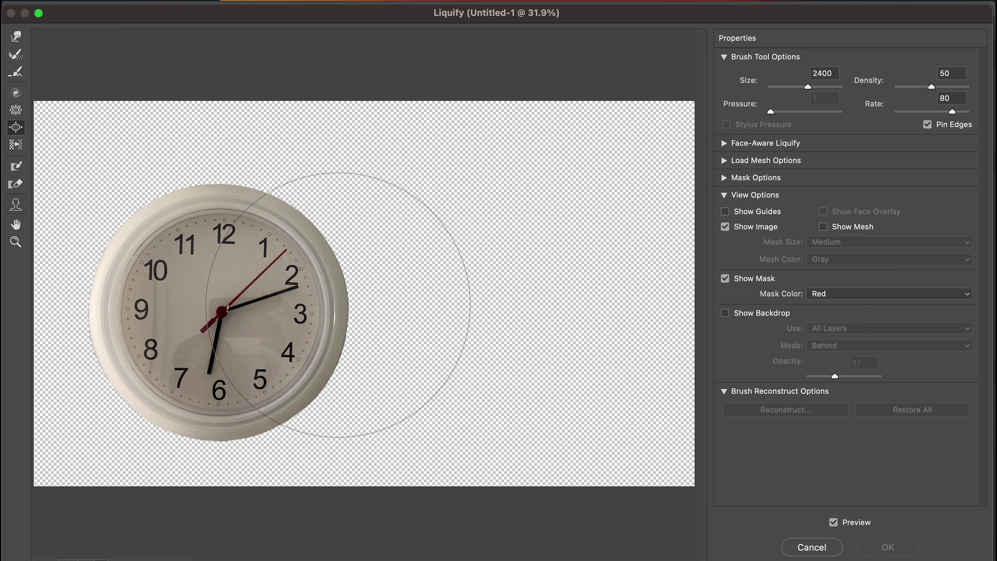
pyautogui.press(']')
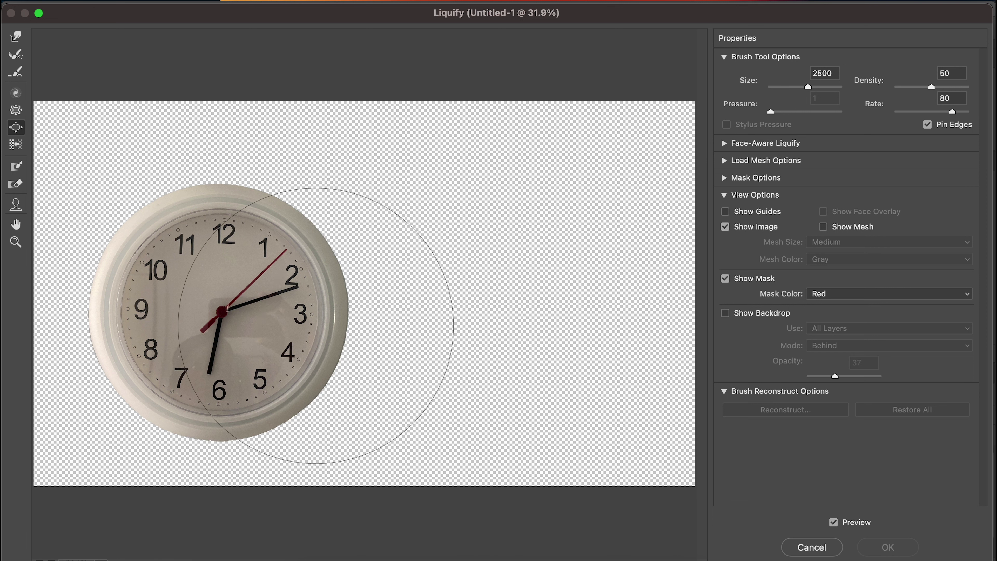
pyautogui.press('[')
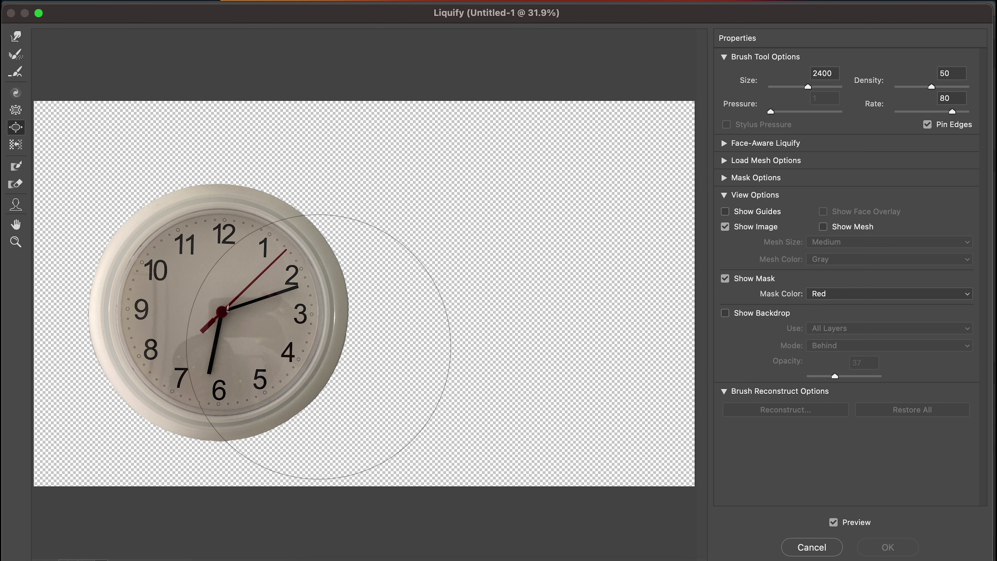
pyautogui.moveTo(300, 354)
pyautogui.mouseDown()
pyautogui.moveTo(327, 359)
pyautogui.moveTo(289, 373)
pyautogui.moveTo(302, 376)
pyautogui.moveTo(292, 389)
pyautogui.moveTo(288, 352)
pyautogui.moveTo(268, 353)
pyautogui.moveTo(285, 358)
pyautogui.moveTo(321, 303)
pyautogui.moveTo(321, 318)
pyautogui.moveTo(290, 329)
pyautogui.moveTo(345, 293)
pyautogui.moveTo(287, 289)
pyautogui.moveTo(327, 289)
pyautogui.moveTo(342, 300)
pyautogui.moveTo(305, 334)
pyautogui.moveTo(317, 354)
pyautogui.moveTo(231, 381)
pyautogui.moveTo(314, 252)
pyautogui.mouseUp()
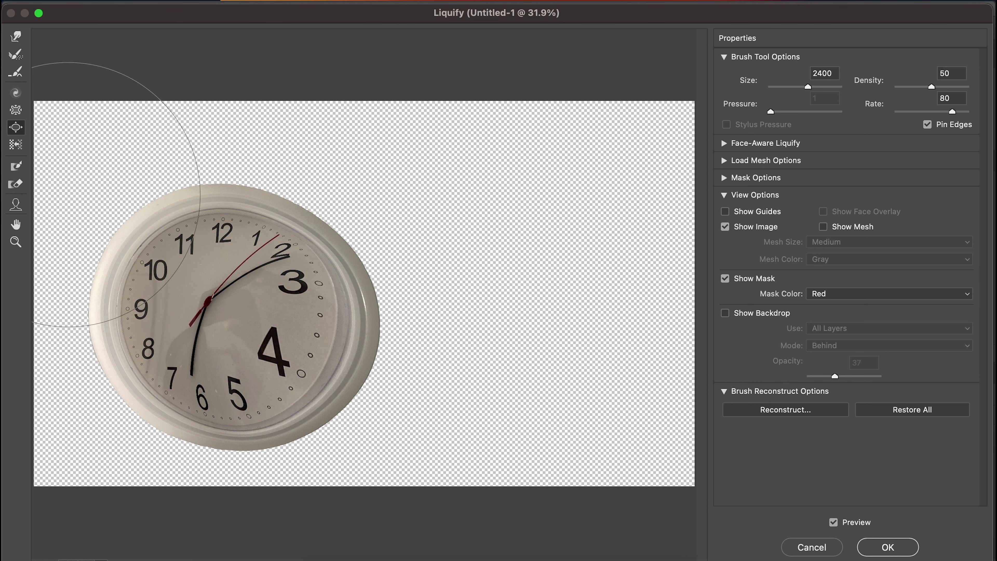
# - With the Forward Warp Tool at size 2000, push the clock's right side and numerals rightward
pyautogui.click(17, 38)
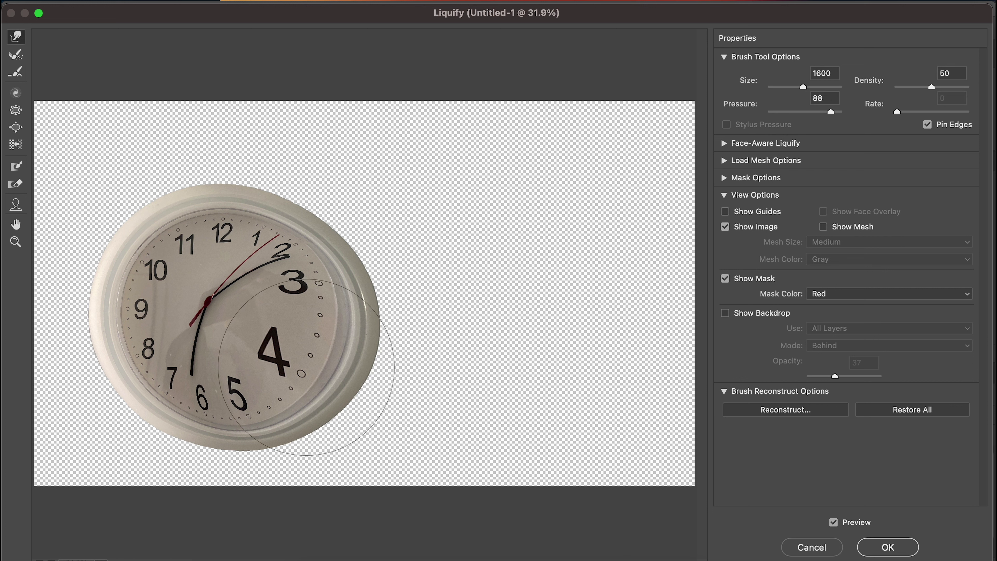
pyautogui.press(']')
pyautogui.press(']')
pyautogui.press(']')
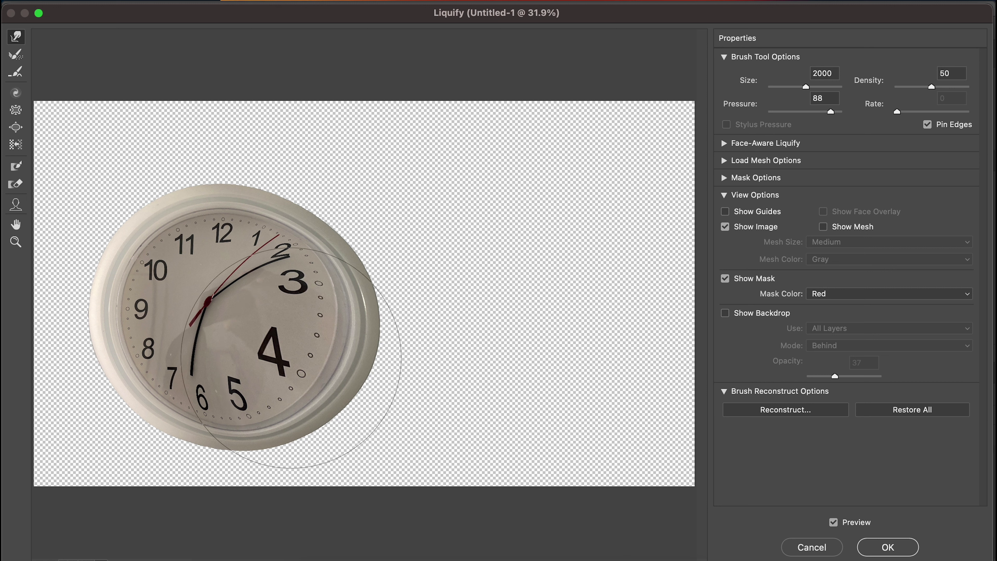
pyautogui.moveTo(290, 358); pyautogui.dragTo(452, 375)
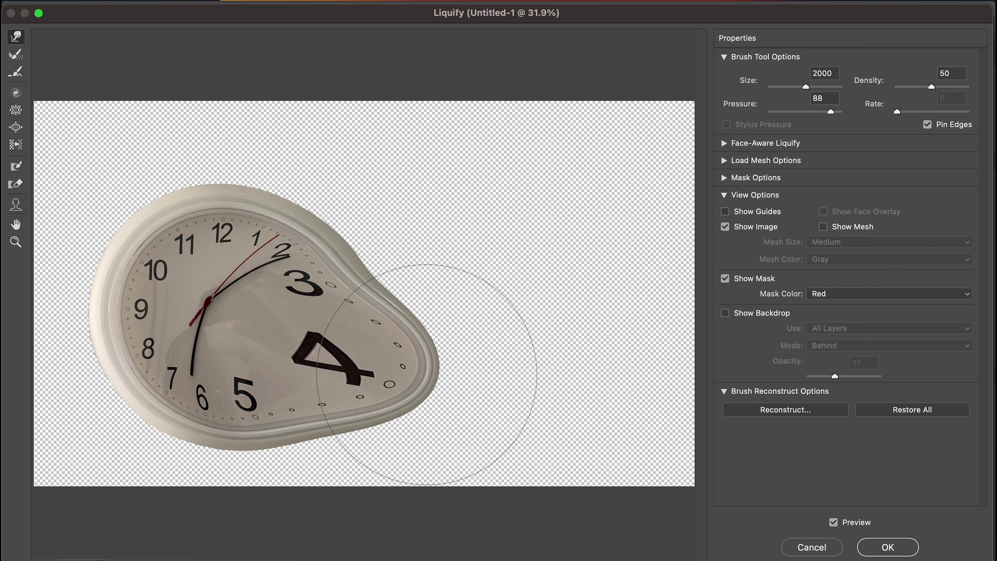
pyautogui.moveTo(324, 276); pyautogui.dragTo(434, 268)
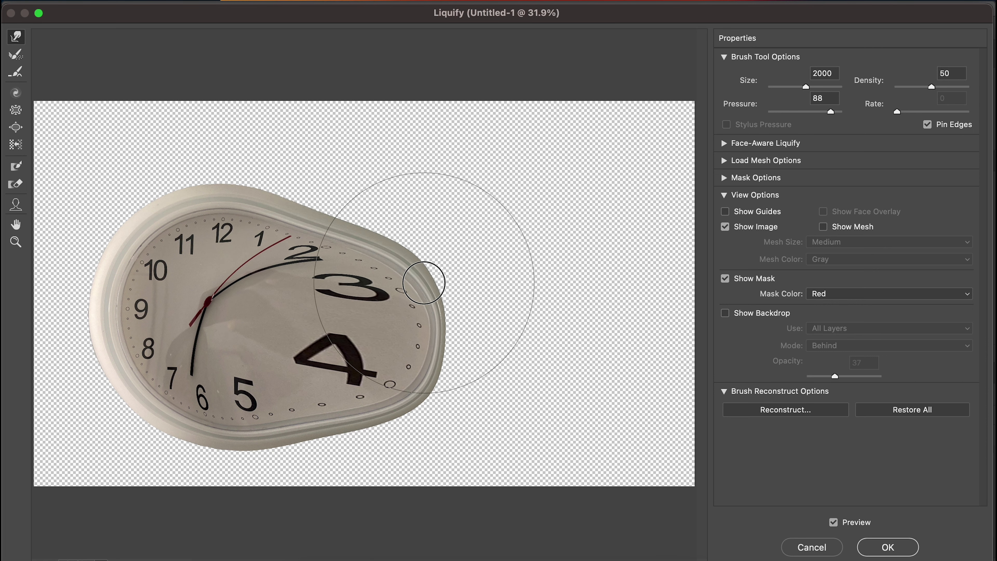
pyautogui.moveTo(305, 401)
pyautogui.mouseDown()
pyautogui.moveTo(355, 404)
pyautogui.moveTo(418, 375)
pyautogui.moveTo(445, 385)
pyautogui.mouseUp()
# - Stretch the rim and the 3 and 5 further outward, then apply the Liquify warp
pyautogui.moveTo(434, 312); pyautogui.dragTo(438, 330)
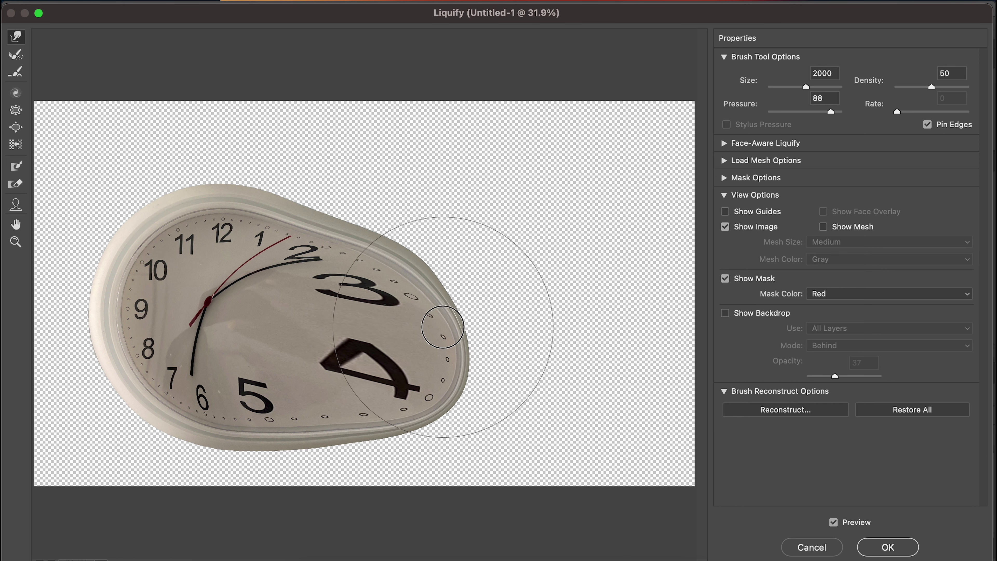
pyautogui.moveTo(274, 446)
pyautogui.mouseDown()
pyautogui.moveTo(352, 449)
pyautogui.moveTo(401, 423)
pyautogui.moveTo(432, 426)
pyautogui.moveTo(432, 374)
pyautogui.moveTo(428, 346)
pyautogui.mouseUp()
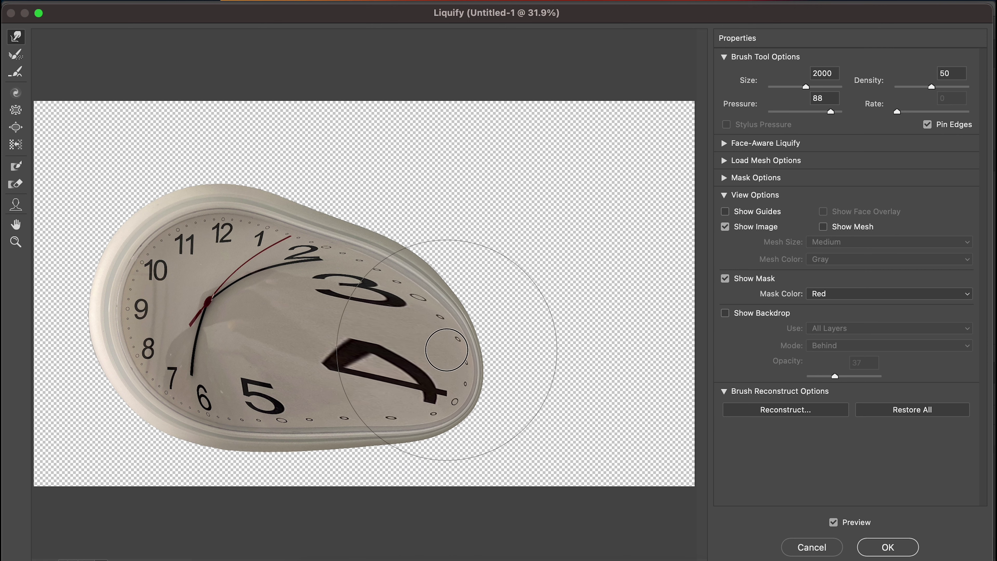
pyautogui.moveTo(403, 240)
pyautogui.mouseDown()
pyautogui.moveTo(428, 246)
pyautogui.moveTo(445, 272)
pyautogui.moveTo(400, 177)
pyautogui.mouseUp()
pyautogui.moveTo(255, 476)
pyautogui.mouseDown()
pyautogui.moveTo(467, 401)
pyautogui.moveTo(411, 302)
pyautogui.mouseUp()
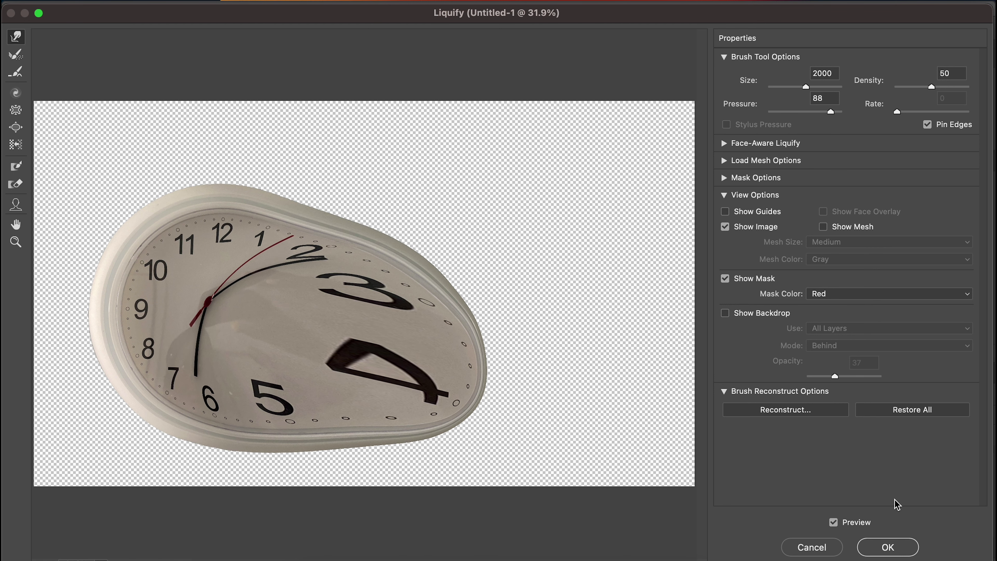
pyautogui.click(899, 546)
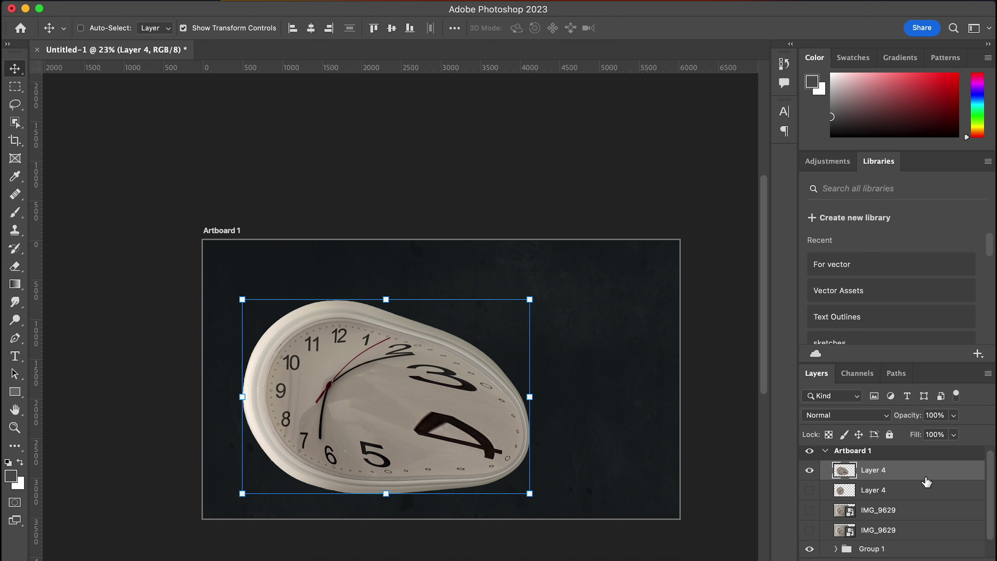
# - Duplicate the warped clock layer with Cmd+J, creating a third Layer 4 copy
pyautogui.press('super+j')
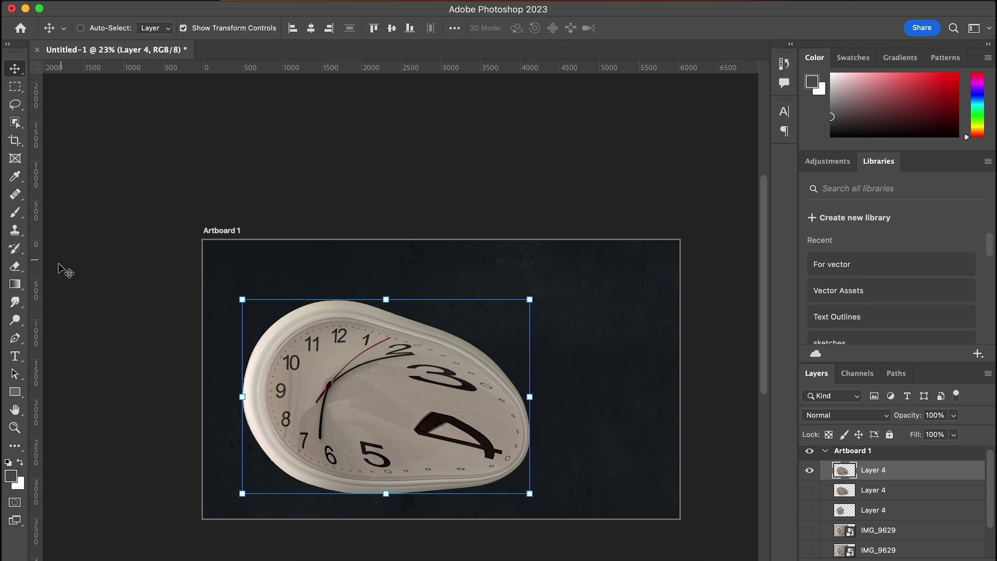
# - Load the Dispersion 1 brush from the 20 Dispersion Brushes set at 2500 px
pyautogui.click(17, 212)
pyautogui.click(99, 31)
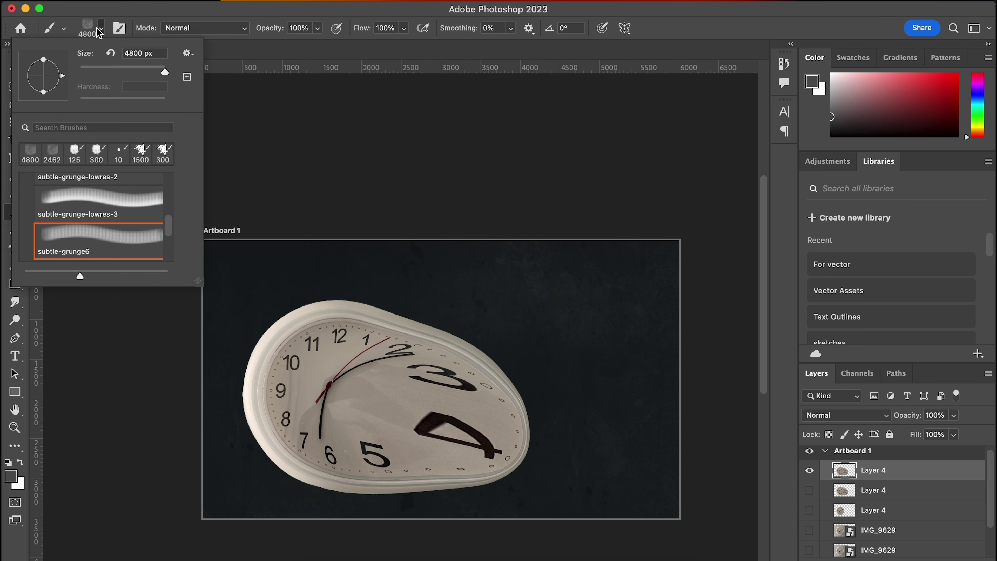
pyautogui.scroll(3, 126, 203)
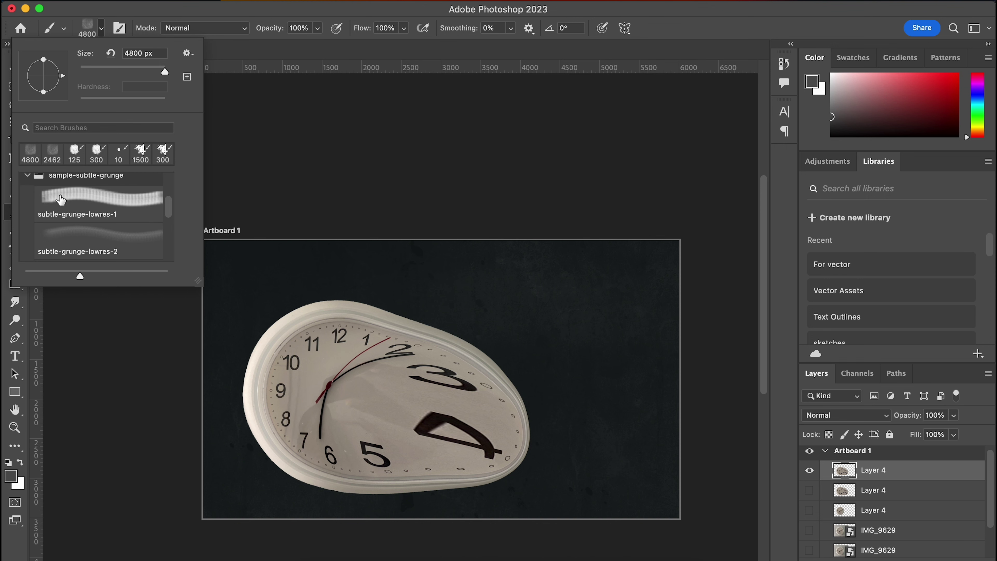
pyautogui.scroll(1, 40, 196)
pyautogui.click(28, 193)
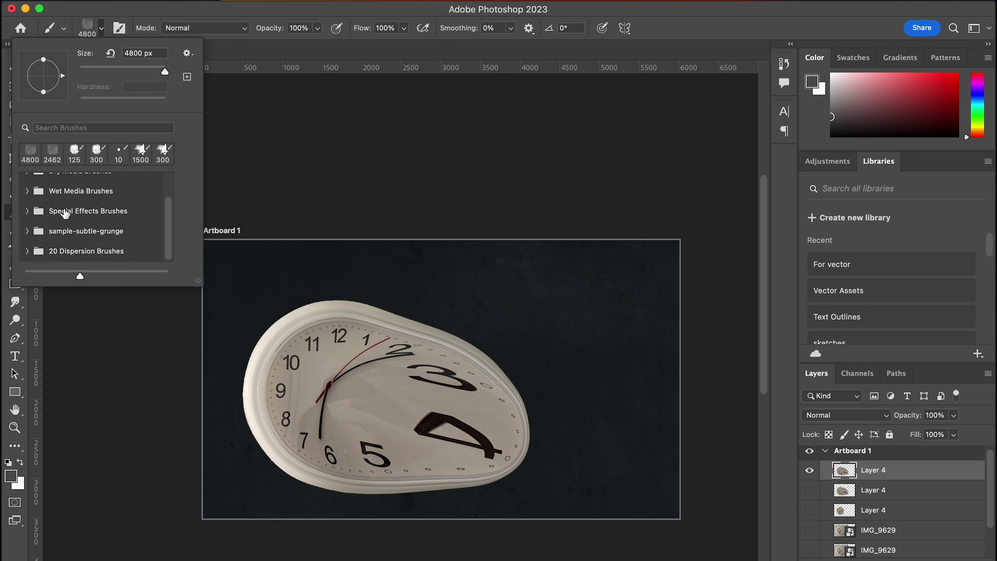
pyautogui.scroll(-3, 99, 244)
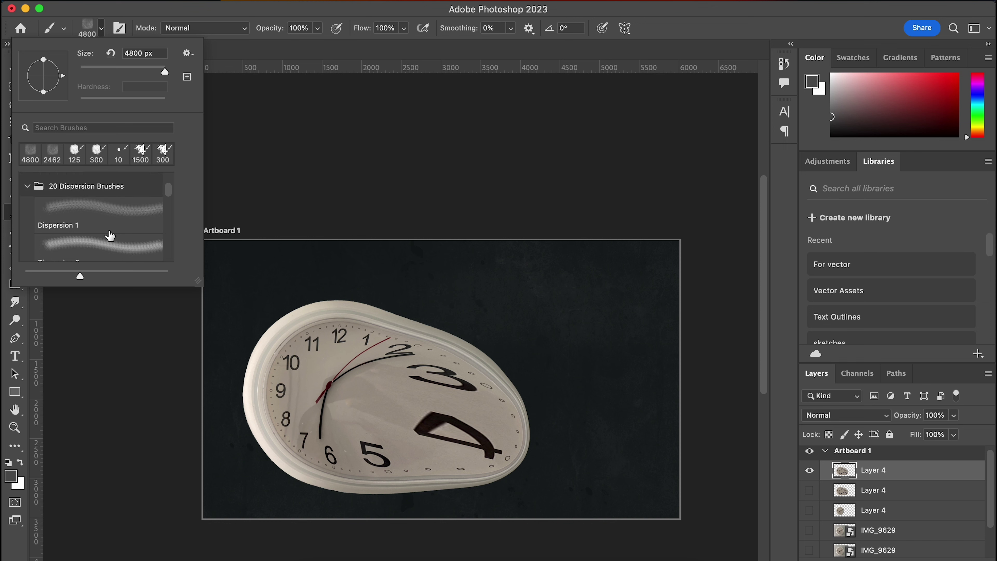
pyautogui.click(136, 217)
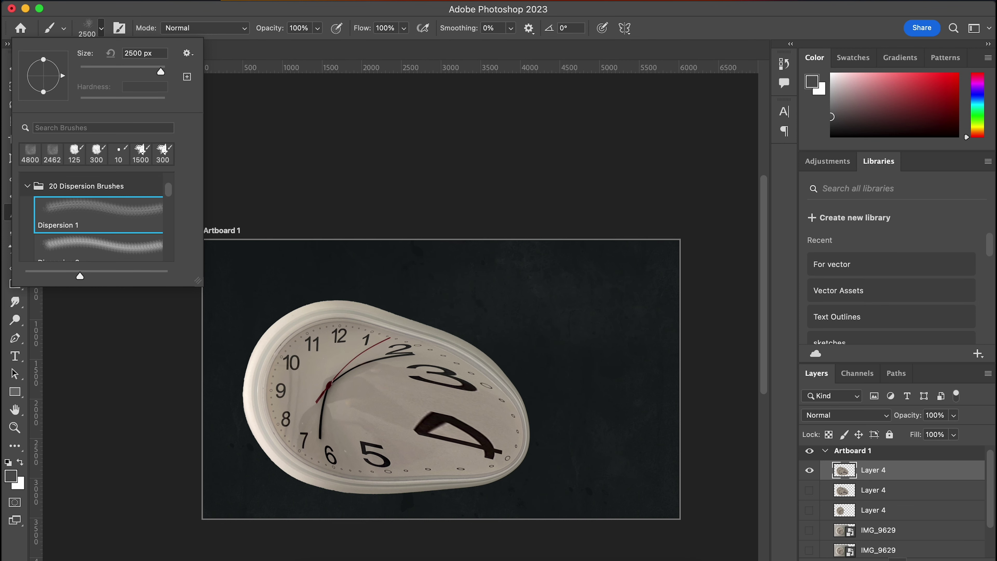
pyautogui.press('Escape')
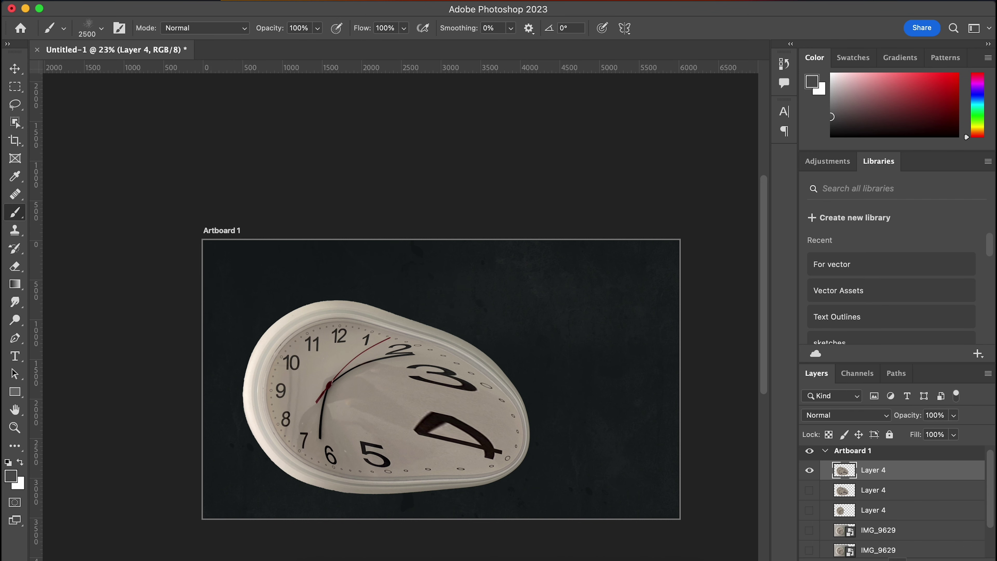
# - Mask the top Layer 4 and paint dispersion fragments around the 3, 4 and upper-right rim
pyautogui.click(876, 560)
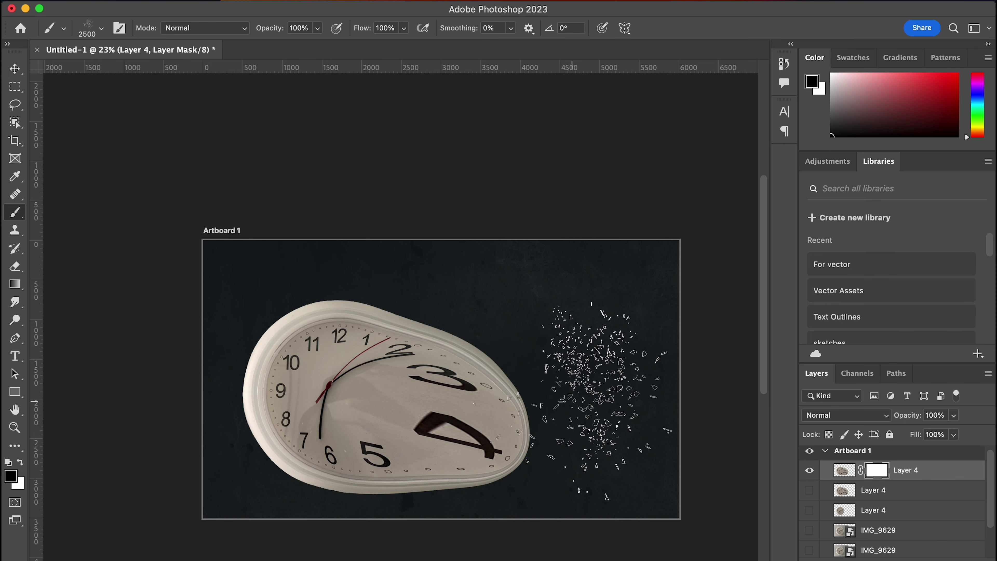
pyautogui.click(518, 443)
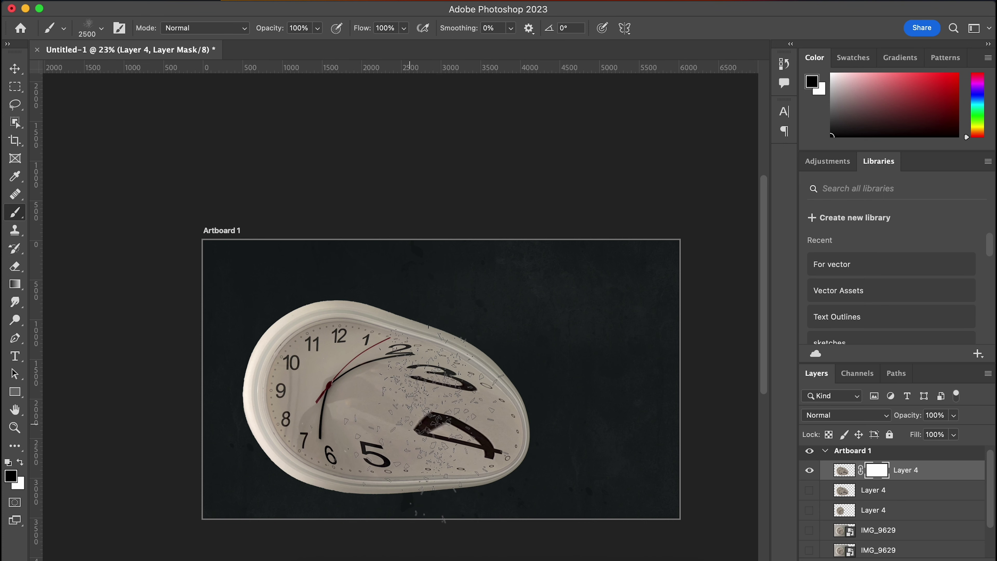
pyautogui.moveTo(430, 416)
pyautogui.mouseDown()
pyautogui.moveTo(510, 393)
pyautogui.moveTo(381, 448)
pyautogui.mouseUp()
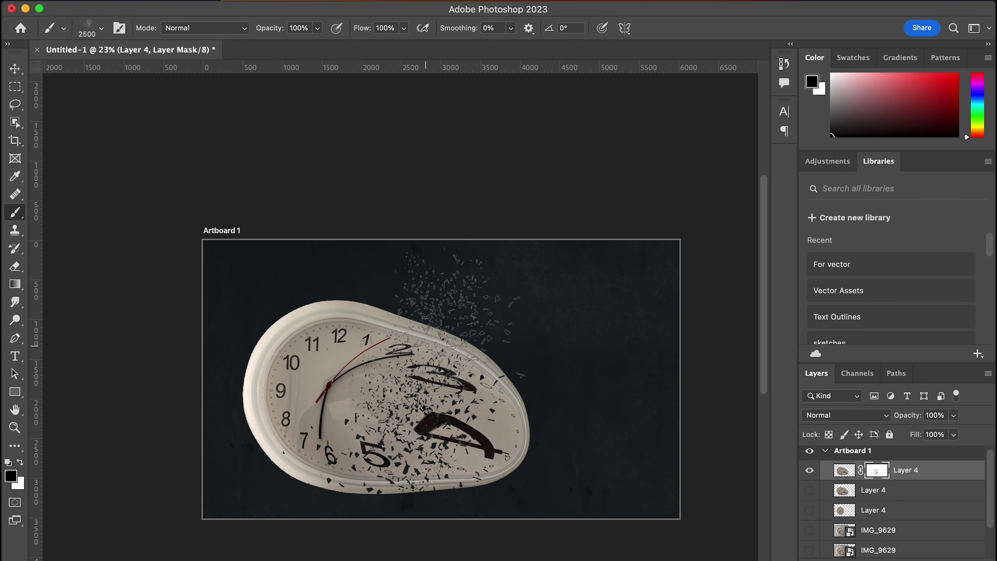
pyautogui.click(455, 312)
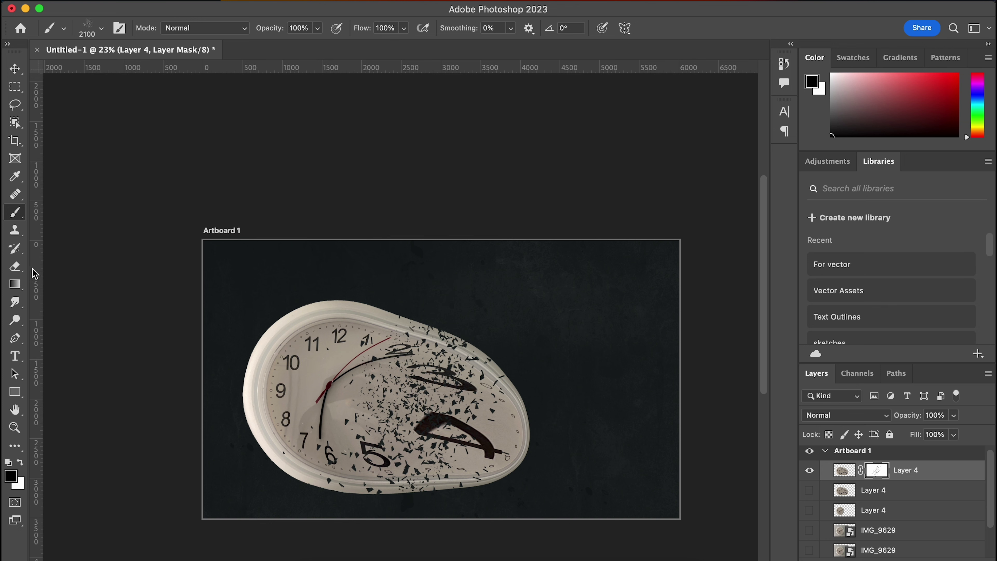
pyautogui.click(488, 380)
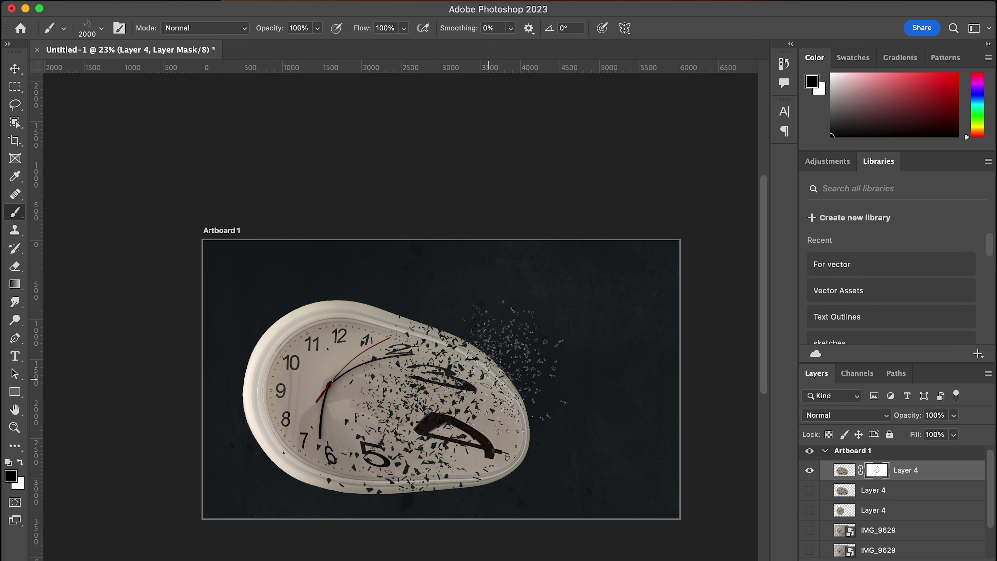
pyautogui.press('[')
pyautogui.press('[')
pyautogui.press('[')
pyautogui.press('[')
pyautogui.press('[')
pyautogui.press('[')
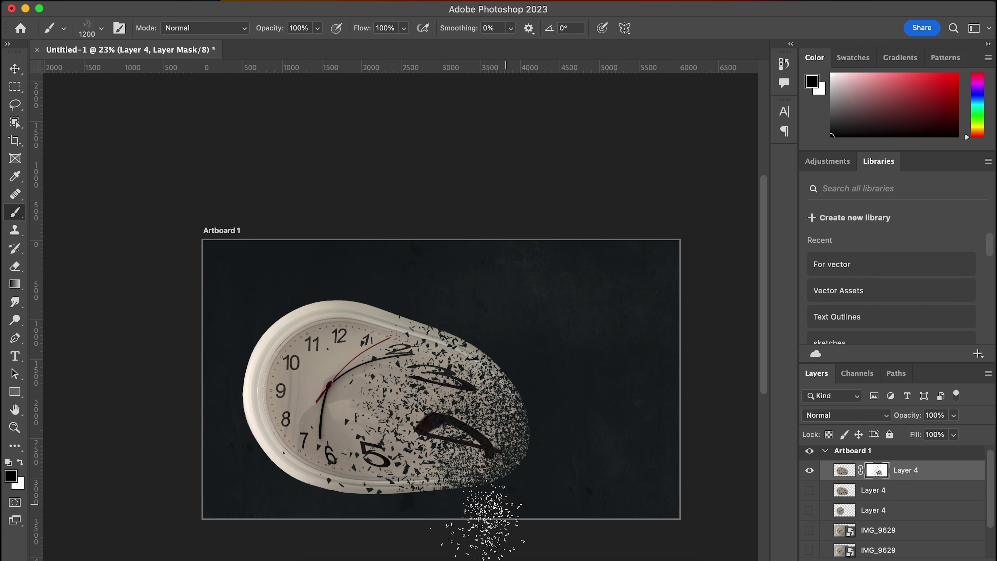
# - Mask away more of the clock's right side near the 3, then resize the brush to 1100 px
pyautogui.moveTo(463, 519); pyautogui.dragTo(469, 518)
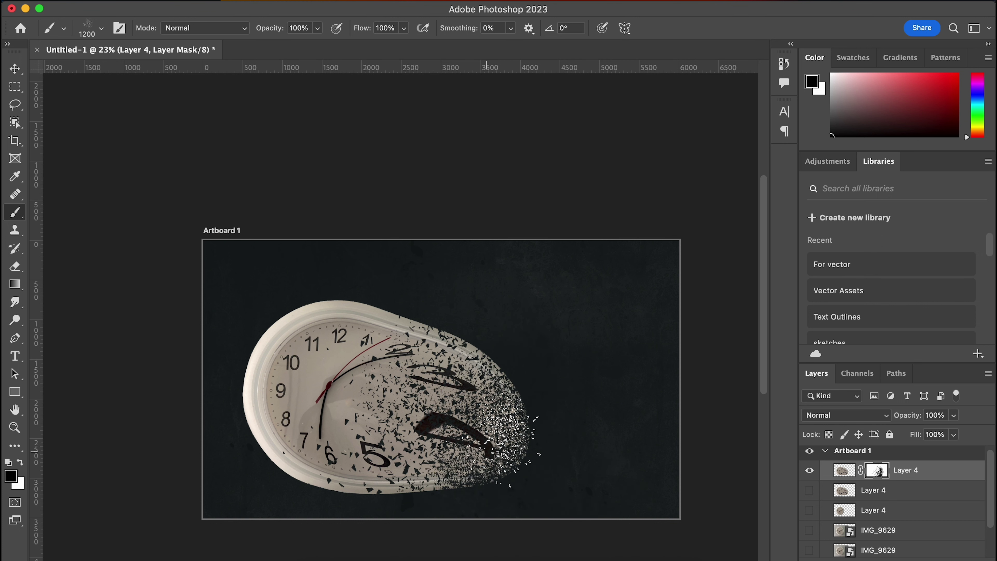
pyautogui.moveTo(487, 452); pyautogui.dragTo(471, 337)
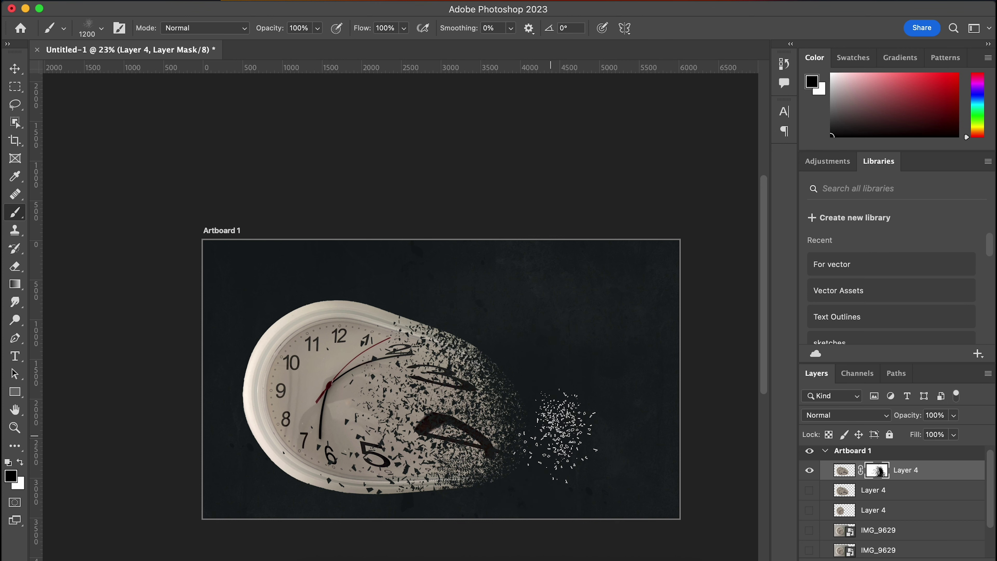
pyautogui.press('[')
pyautogui.press('[')
pyautogui.press('[')
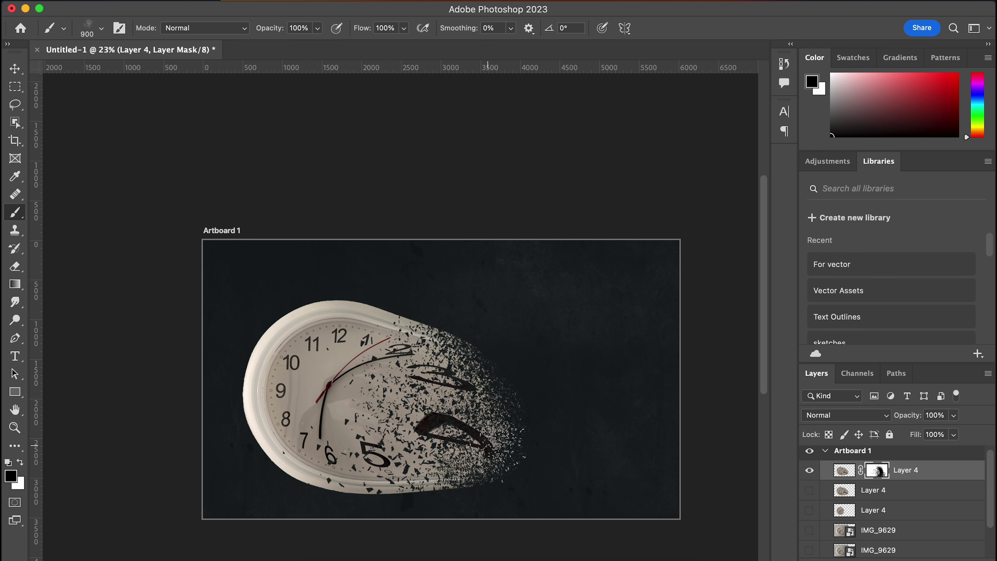
pyautogui.press('[')
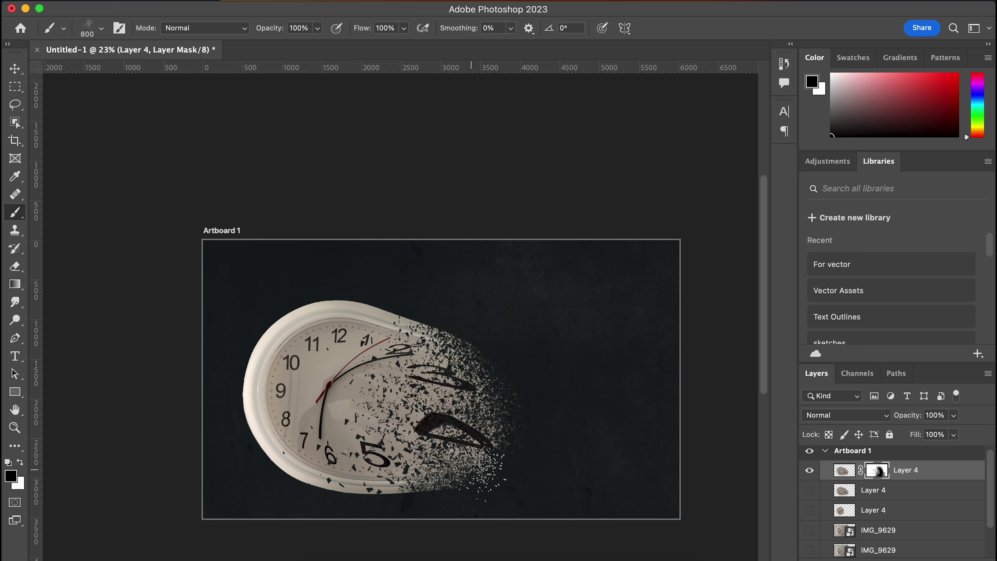
pyautogui.press('[')
pyautogui.press('[')
pyautogui.press('[')
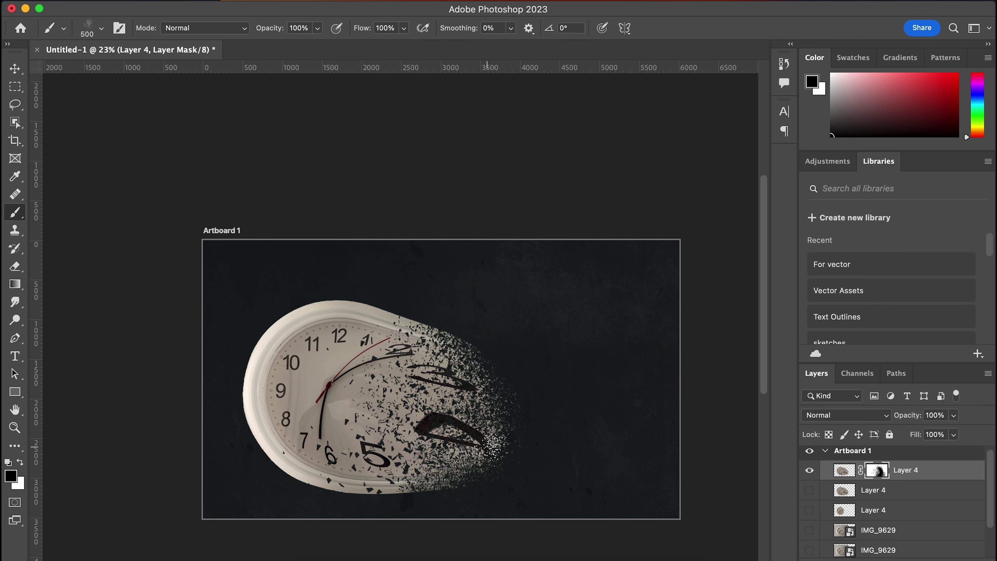
pyautogui.press(']')
pyautogui.press(']')
pyautogui.press(']')
pyautogui.press(']')
pyautogui.press(']')
pyautogui.press(']')
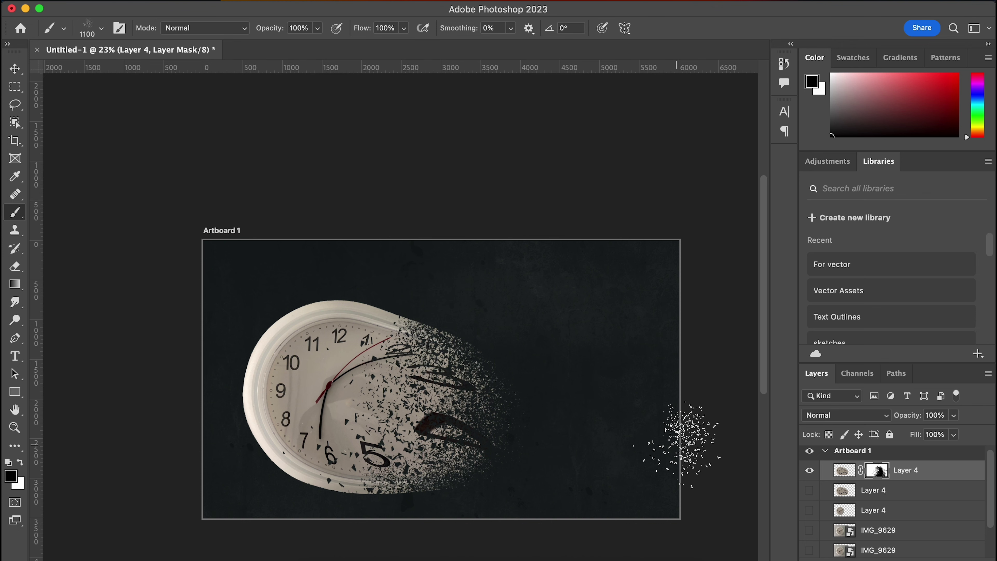
# - Scatter fragments along the top rim and around the 4 and 5, then select the hidden Layer 4 copy
pyautogui.moveTo(382, 340); pyautogui.dragTo(389, 314)
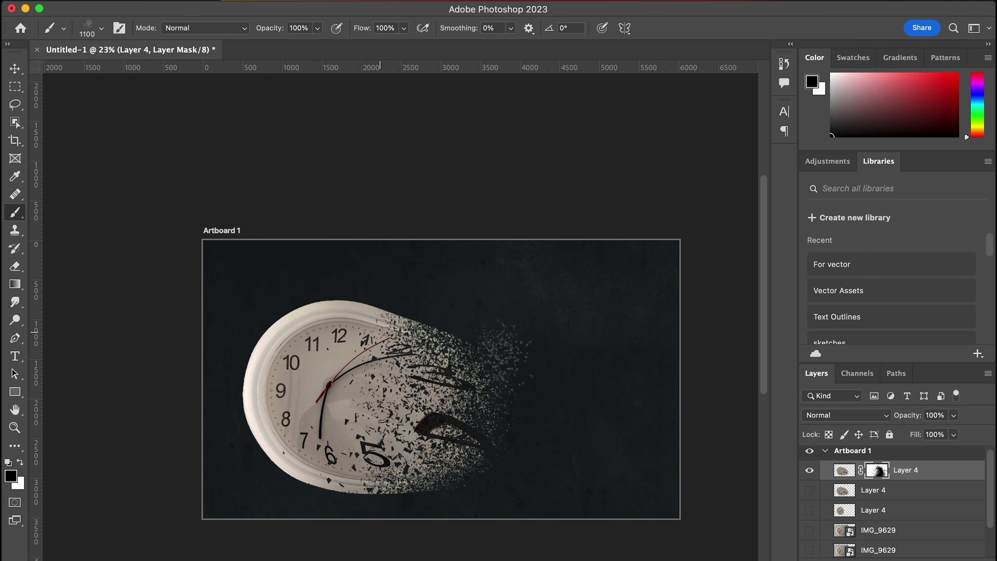
pyautogui.moveTo(389, 404); pyautogui.dragTo(421, 432)
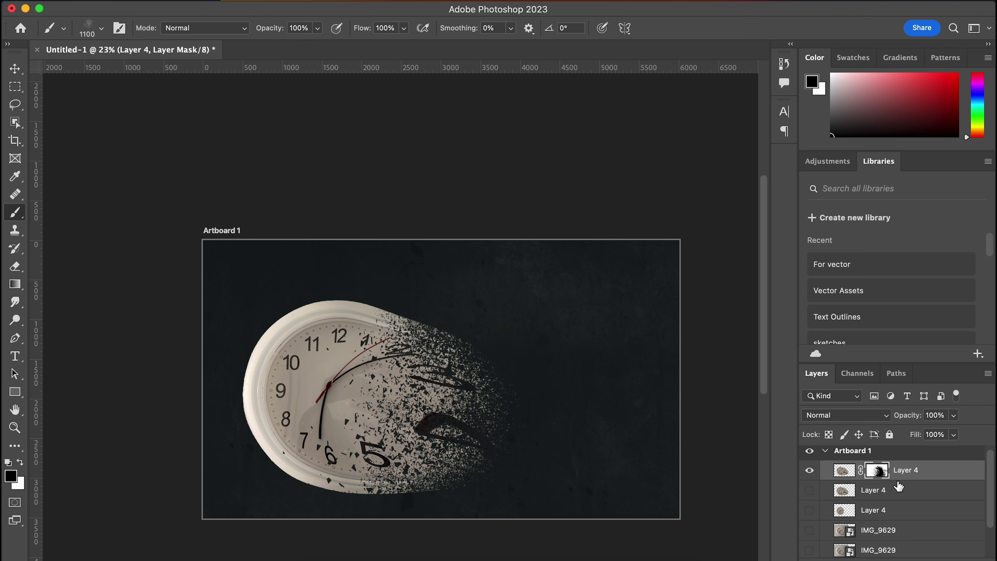
pyautogui.click(930, 493)
pyautogui.scroll(-2, 930, 496)
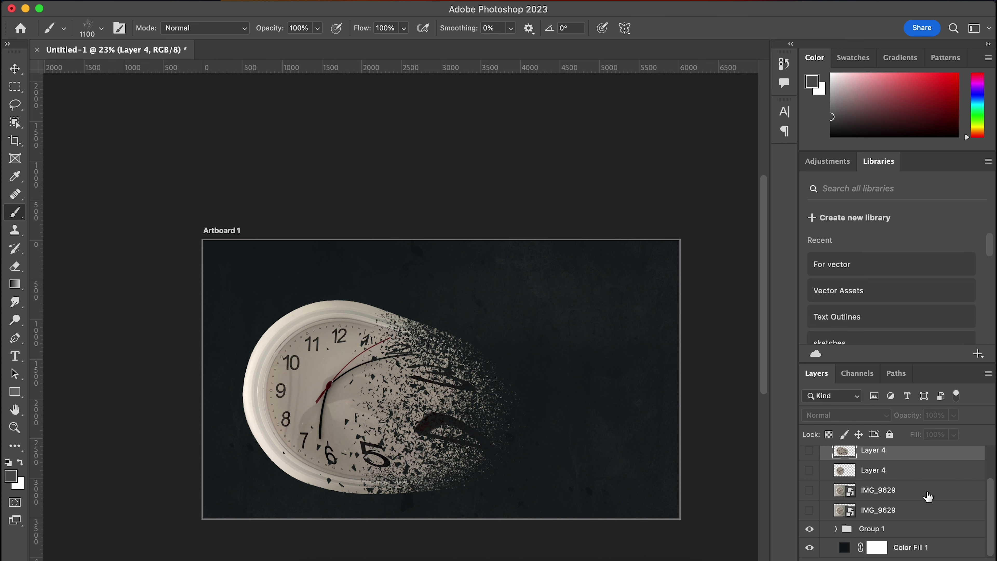
# - Group the hidden Layer 4 copies and both IMG_9629 layers into a group named 'recovery'
pyautogui.keyDown('shift'); pyautogui.click(909, 509); pyautogui.keyUp('shift')
pyautogui.press('super+g')
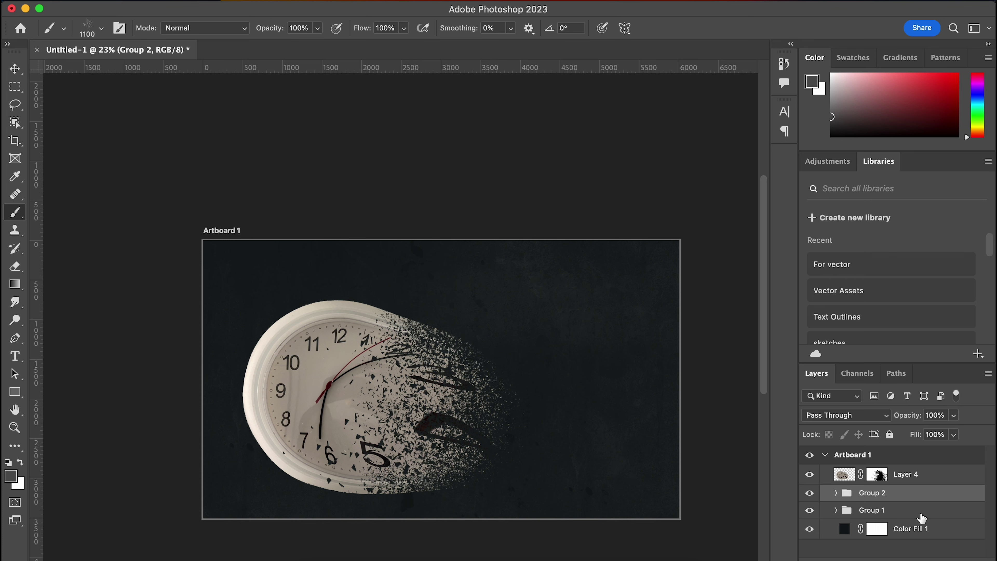
pyautogui.rightClick(868, 496)
pyautogui.click(878, 497)
pyautogui.write('recovery')
pyautogui.press('Return')
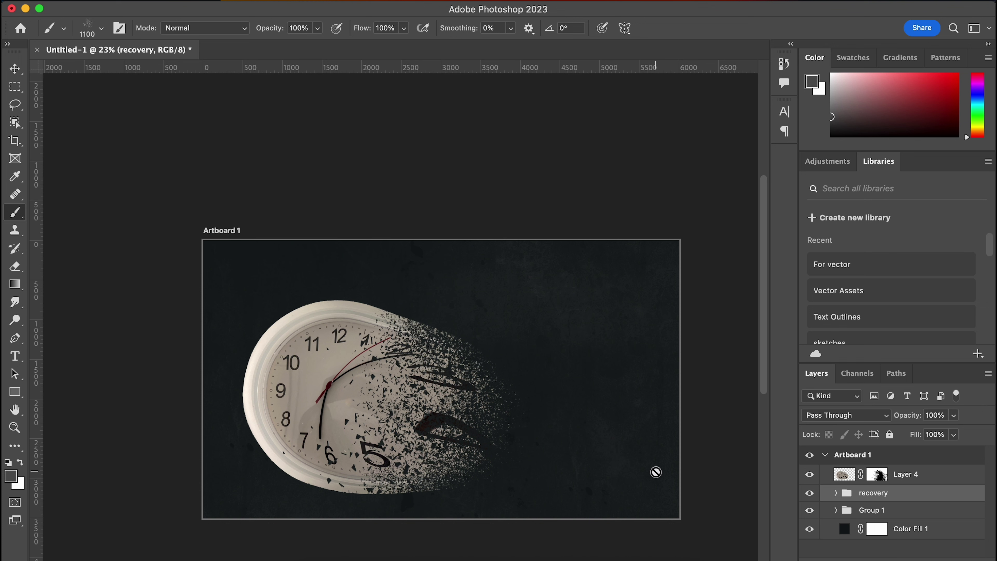
pyautogui.click(928, 477)
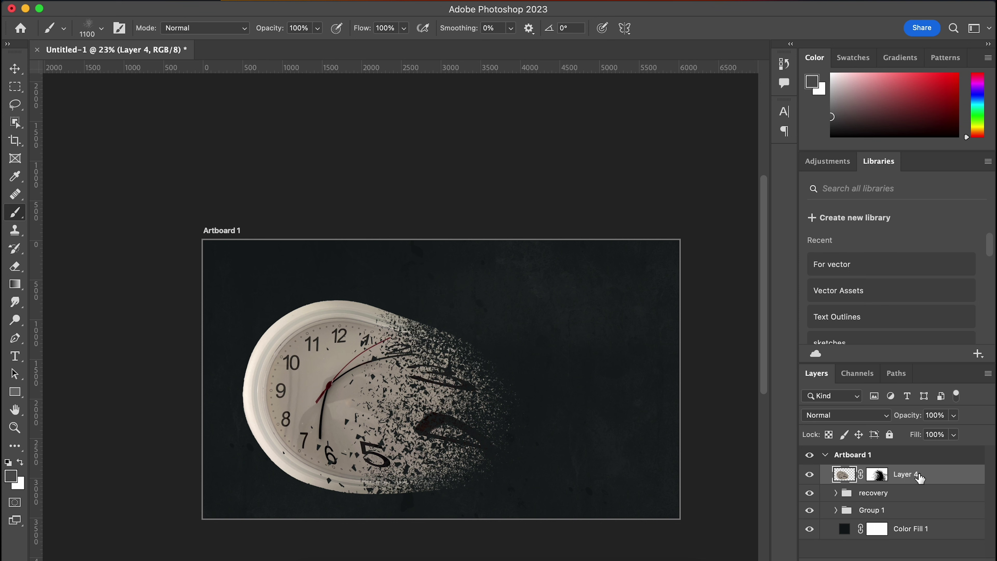
# - Add a Curves adjustment clipped to Layer 4 and lower a curve point to darken the clock
pyautogui.click(889, 557)
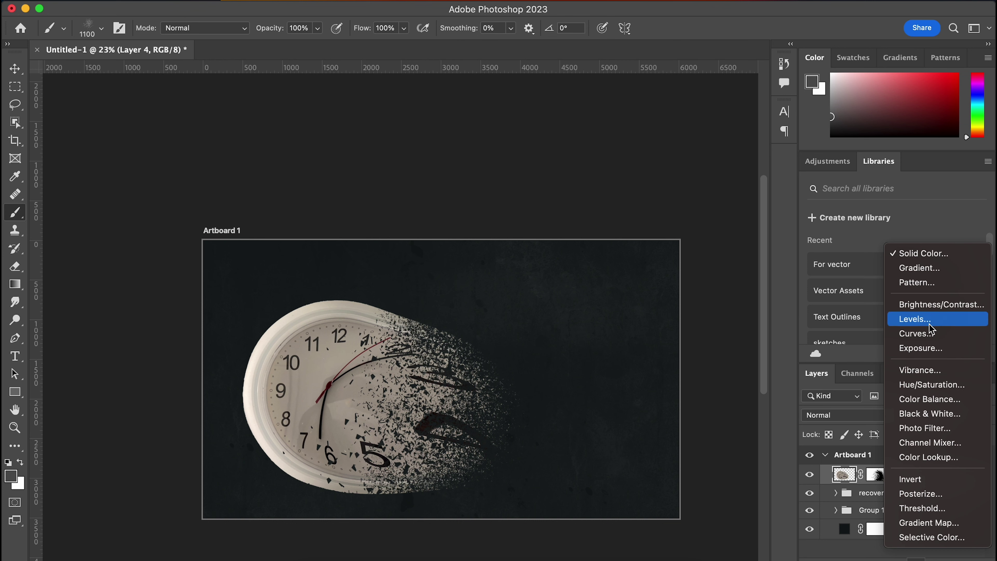
pyautogui.click(935, 334)
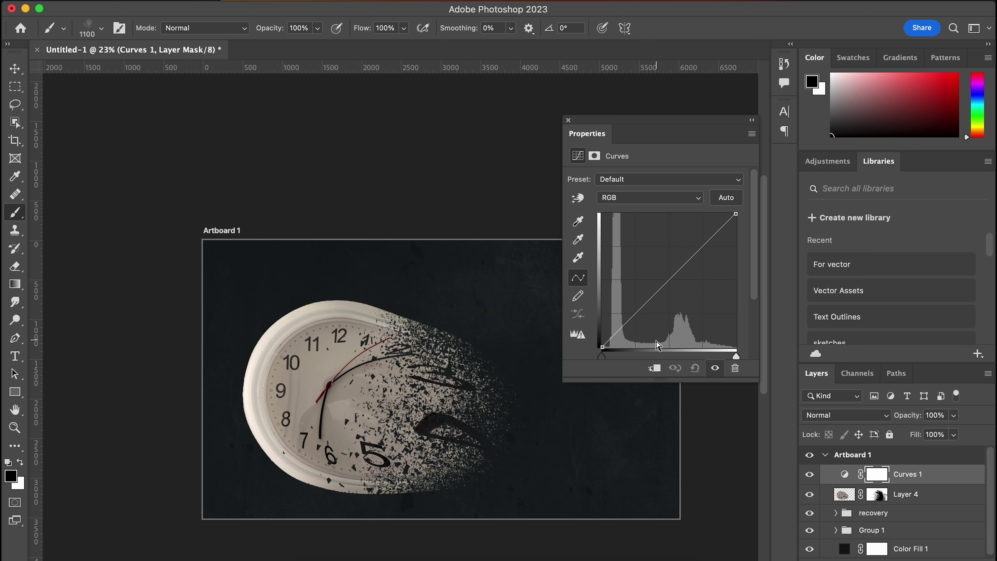
pyautogui.click(660, 373)
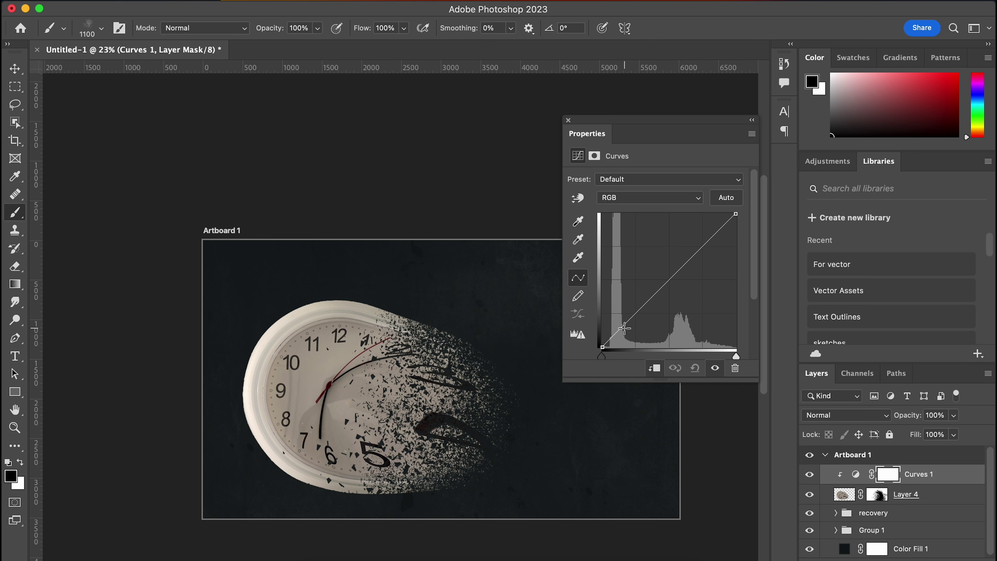
pyautogui.moveTo(625, 328); pyautogui.dragTo(630, 325)
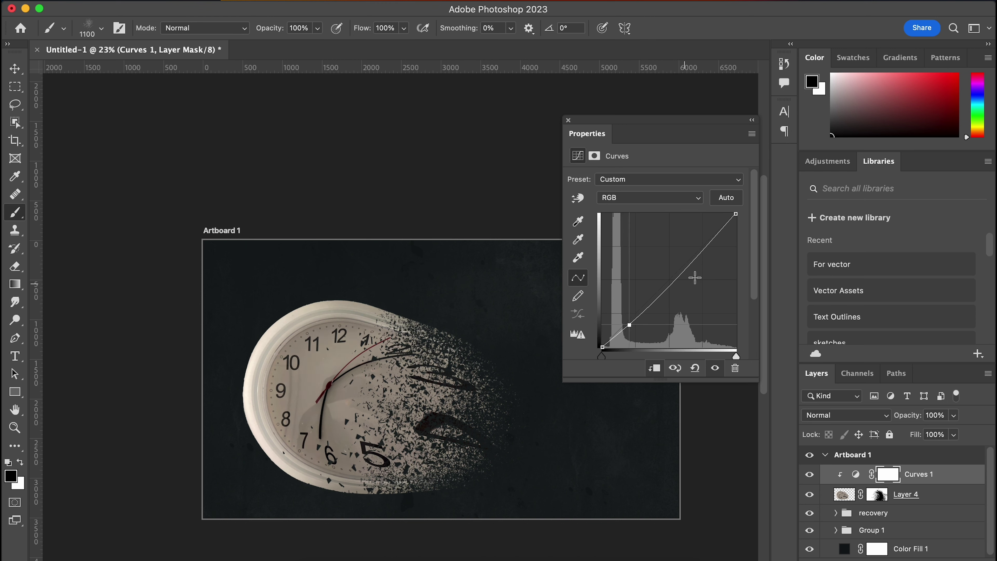
pyautogui.click(714, 241)
pyautogui.moveTo(629, 321); pyautogui.dragTo(630, 314)
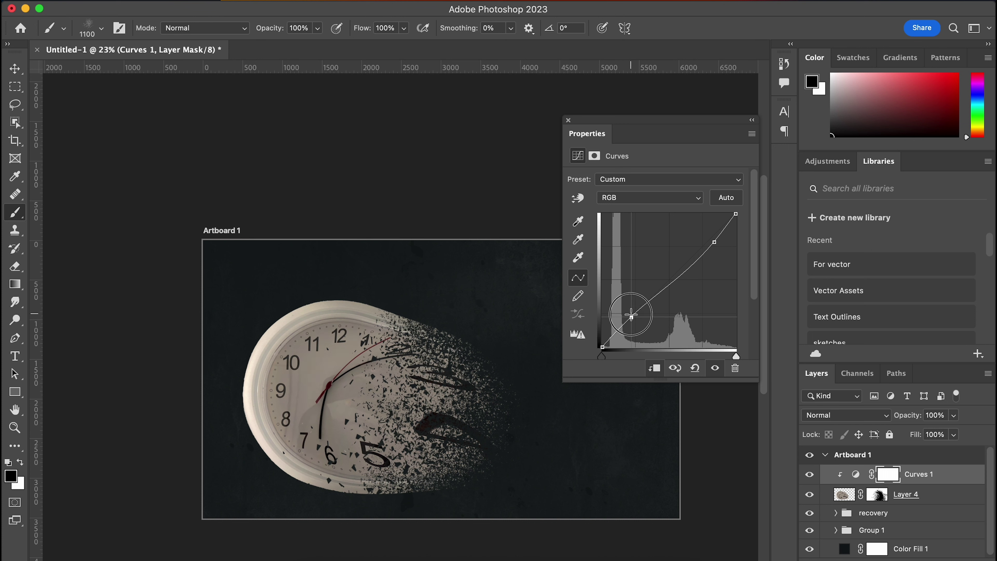
# - Reset the curve, adjust its top endpoint and a midtone point, comparing before and after
pyautogui.click(696, 368)
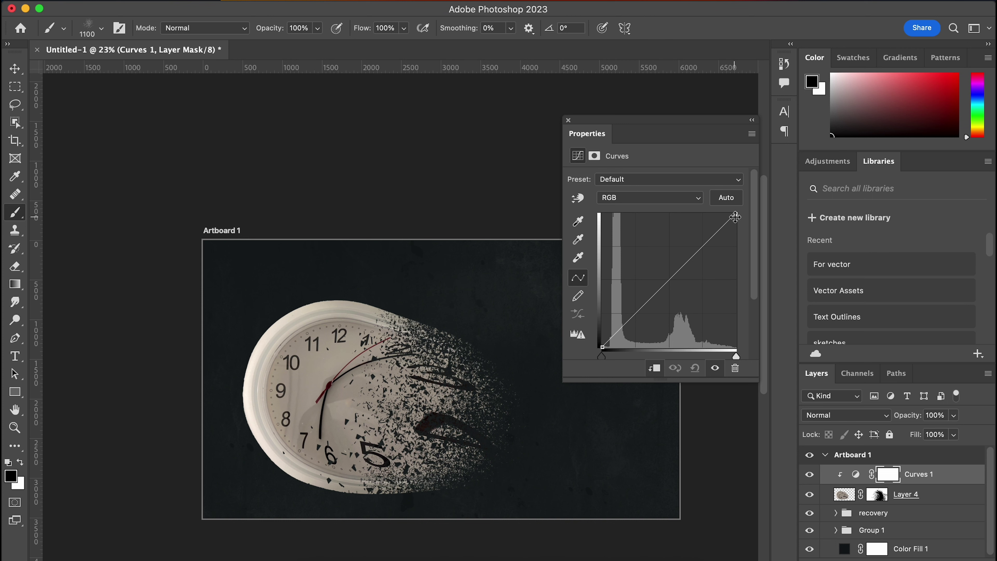
pyautogui.moveTo(736, 217)
pyautogui.mouseDown()
pyautogui.moveTo(728, 224)
pyautogui.moveTo(741, 220)
pyautogui.mouseUp()
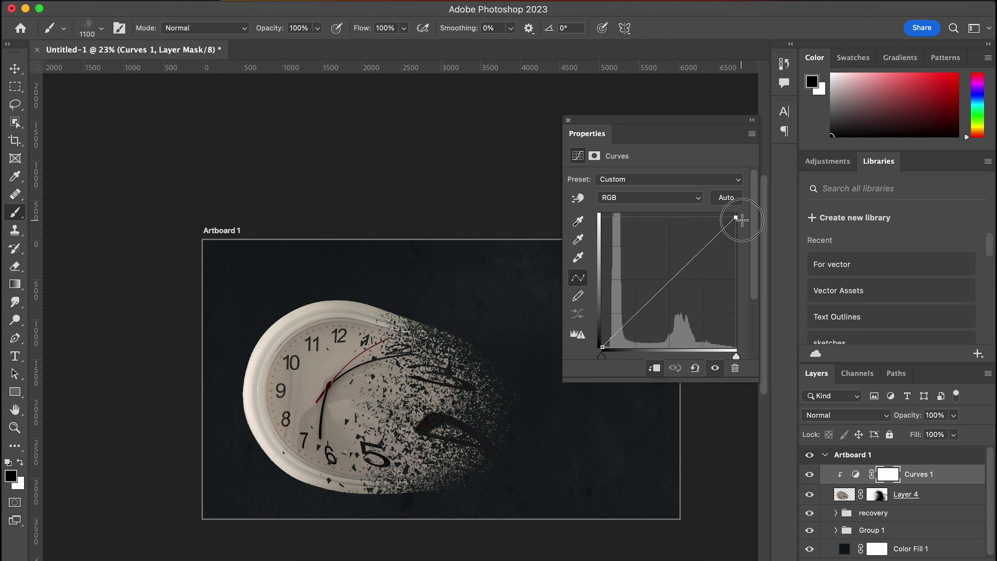
pyautogui.click(711, 243)
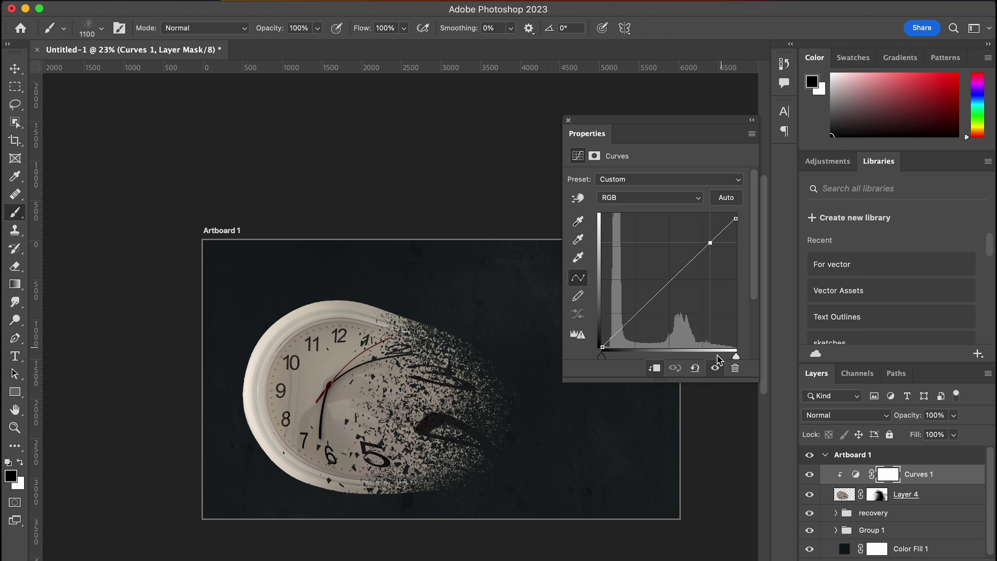
pyautogui.click(715, 368)
pyautogui.click(715, 370)
pyautogui.click(714, 370)
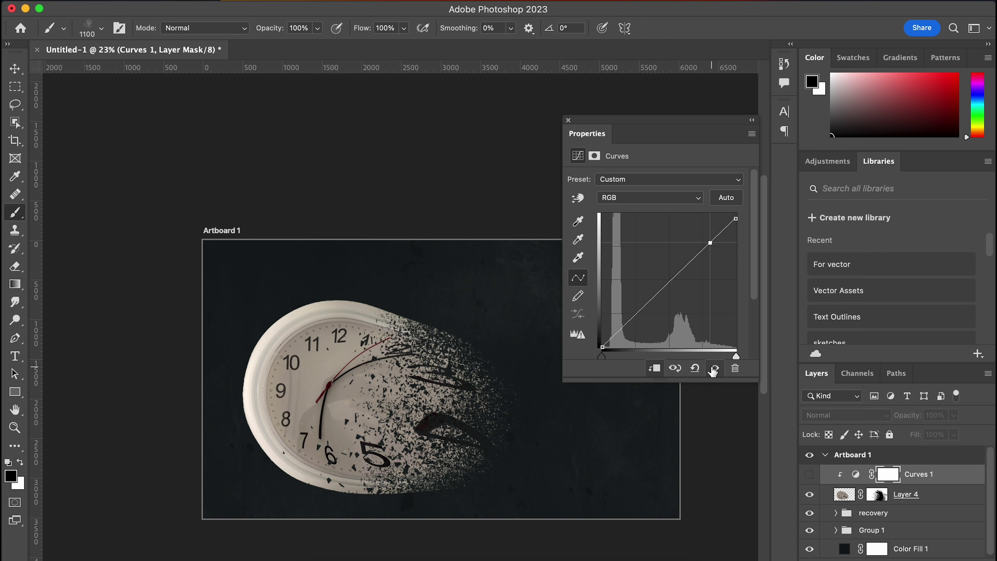
pyautogui.click(715, 370)
pyautogui.click(715, 369)
pyautogui.click(714, 369)
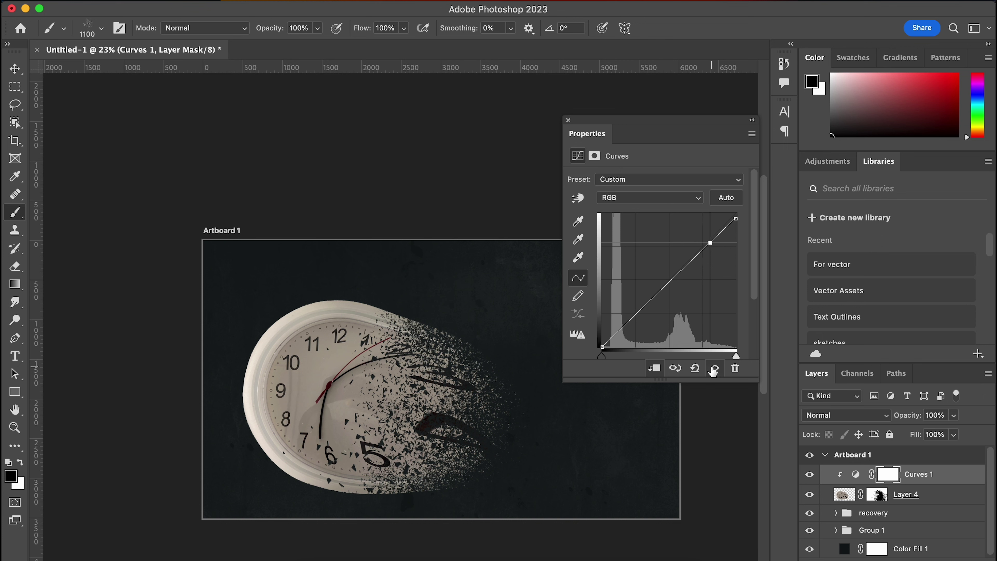
# - Add control points and slightly raise the upper curve, then compare the final grade
pyautogui.click(686, 268)
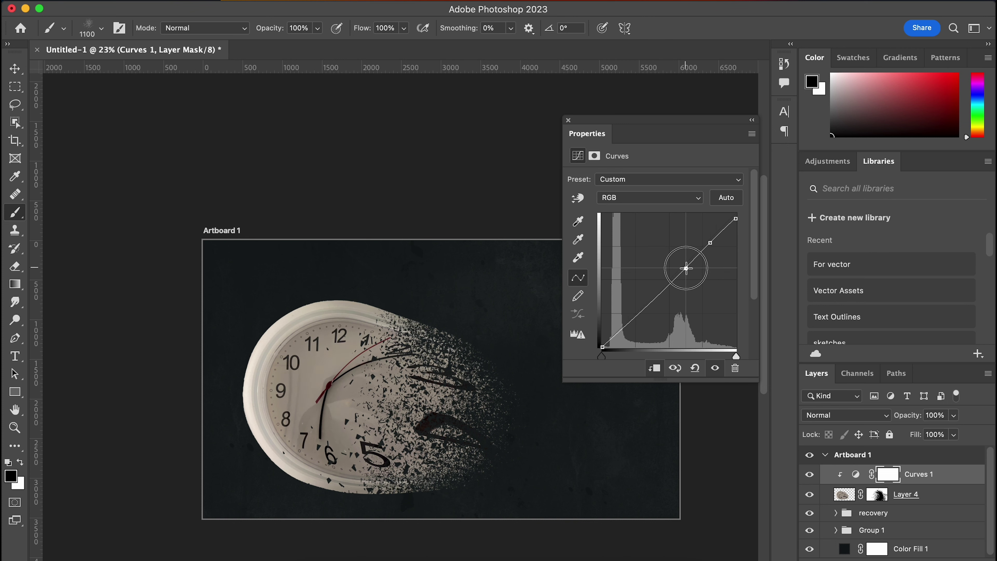
pyautogui.click(710, 246)
pyautogui.moveTo(710, 246); pyautogui.dragTo(711, 244)
pyautogui.click(678, 276)
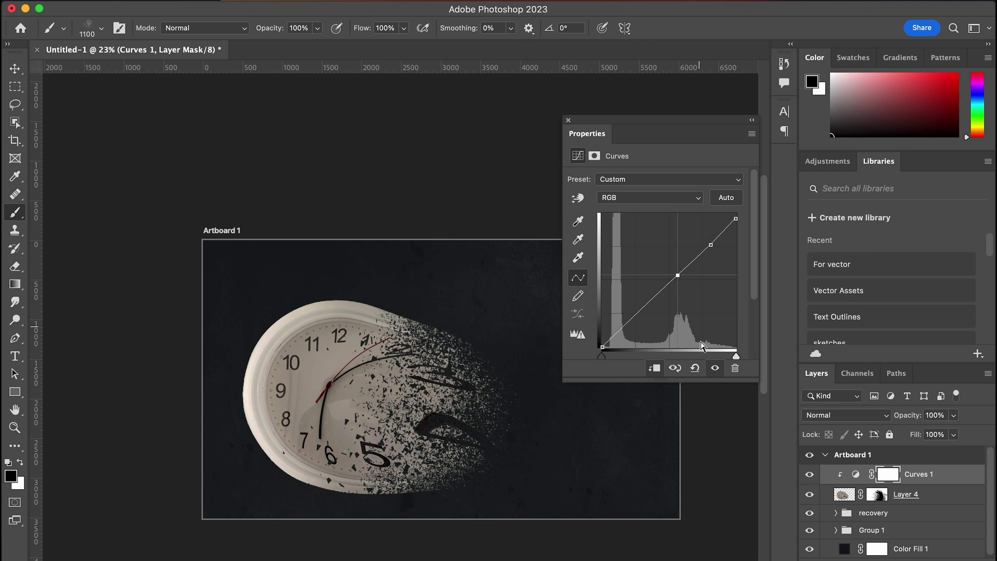
pyautogui.click(712, 369)
pyautogui.click(713, 368)
pyautogui.click(954, 495)
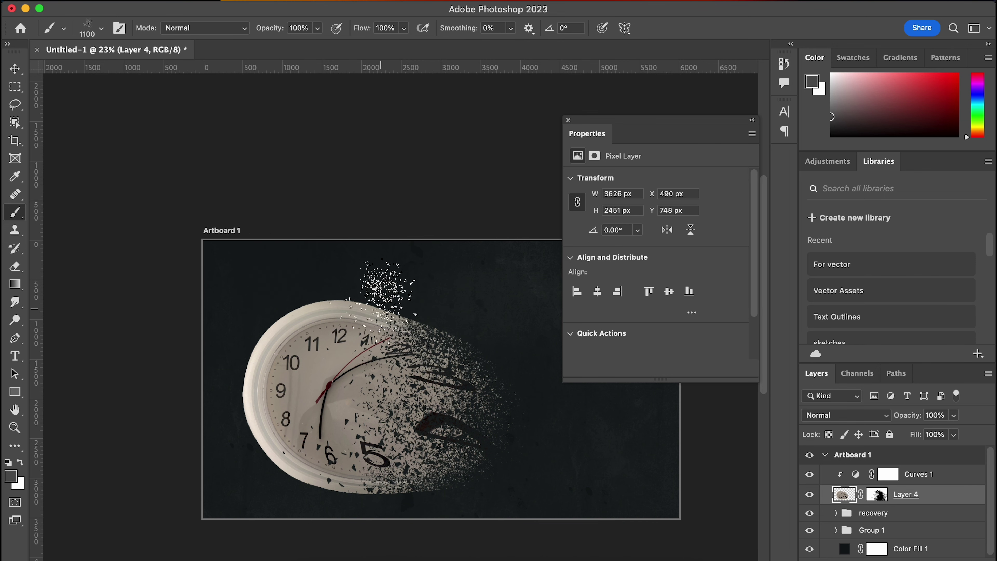
pyautogui.hscroll(-2, 229, 225)
# - Move Layer 4's dispersing clock left and down to X 288 px, Y 882 px
pyautogui.click(15, 69)
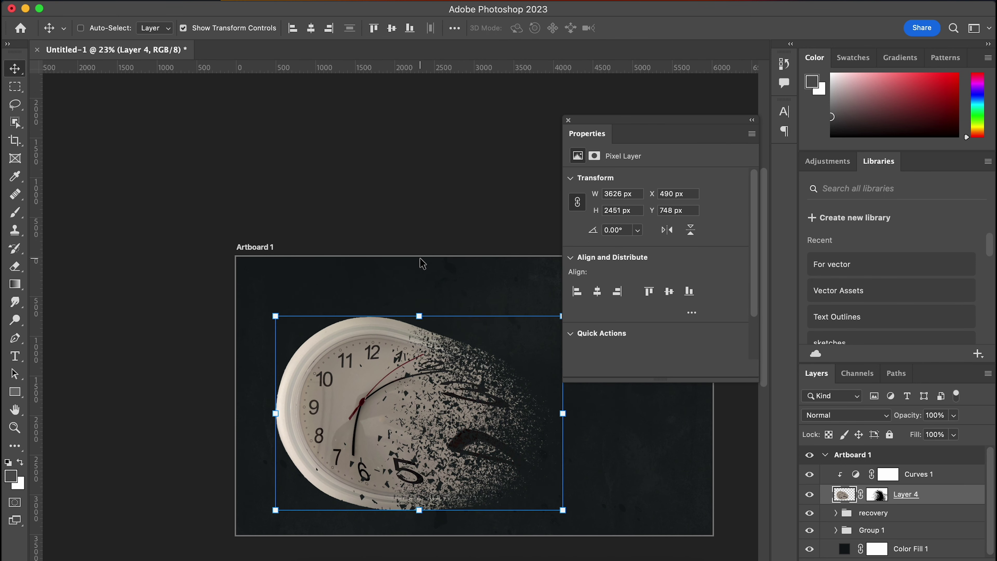
pyautogui.hscroll(5, 423, 269)
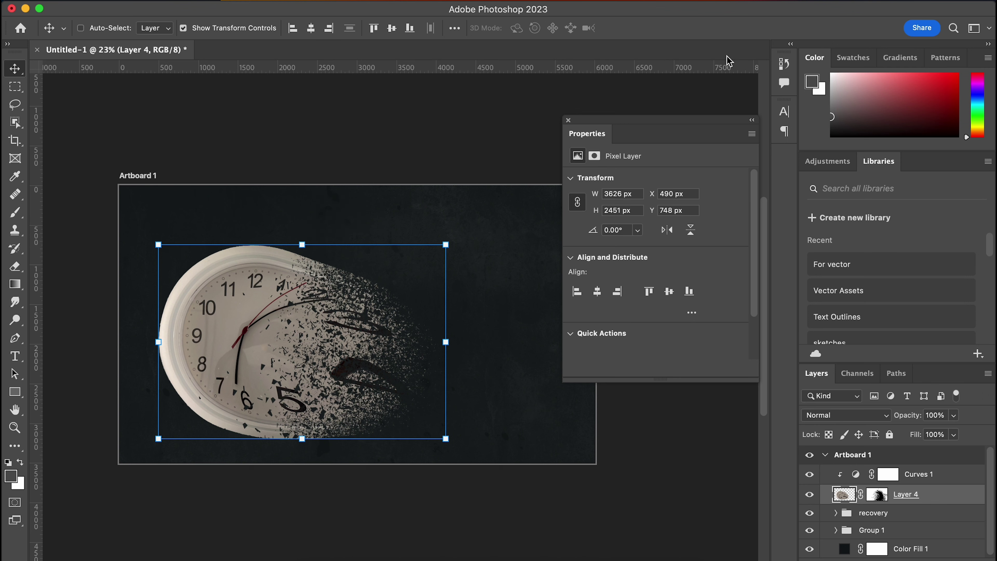
pyautogui.moveTo(714, 125); pyautogui.dragTo(736, 84)
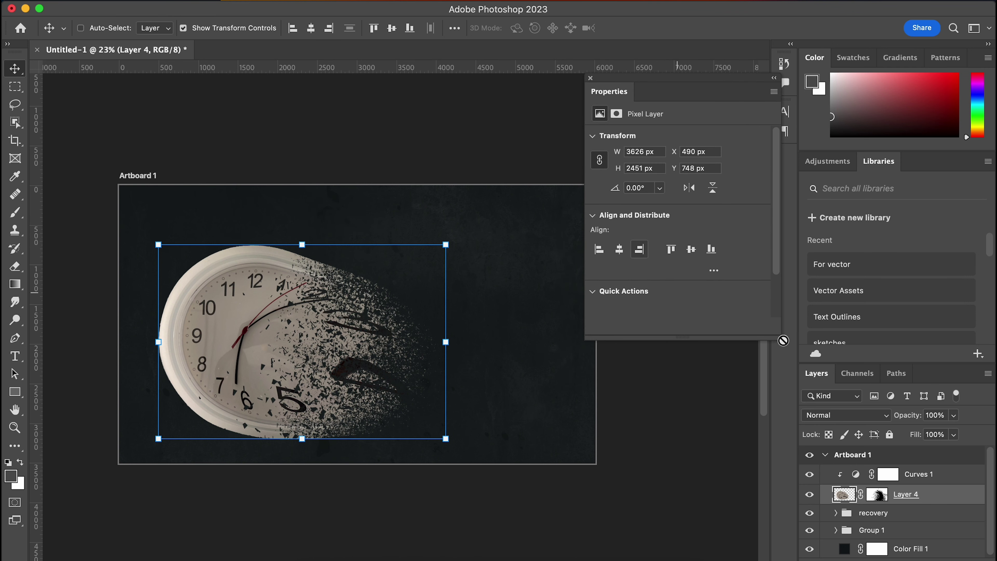
pyautogui.click(946, 476)
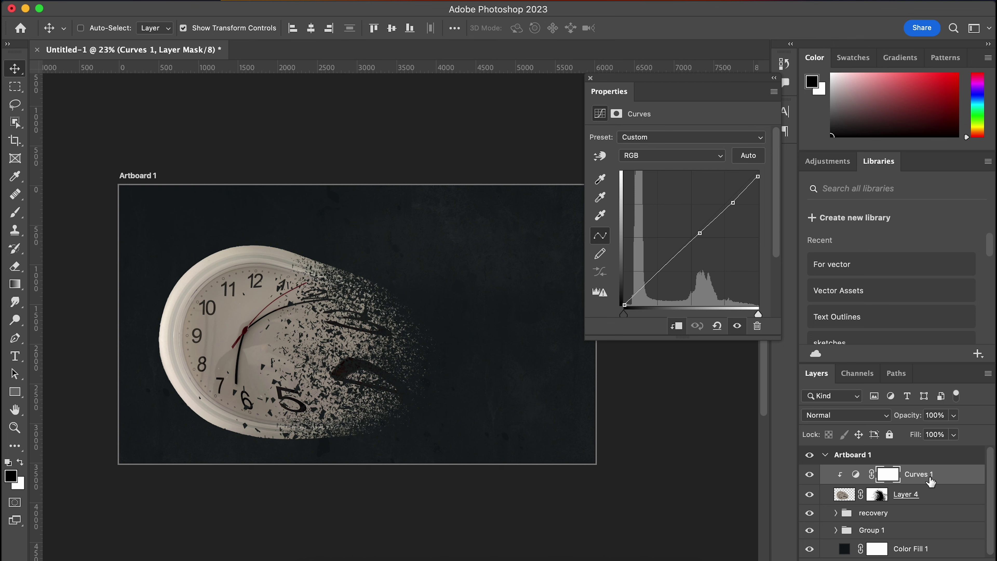
pyautogui.click(937, 495)
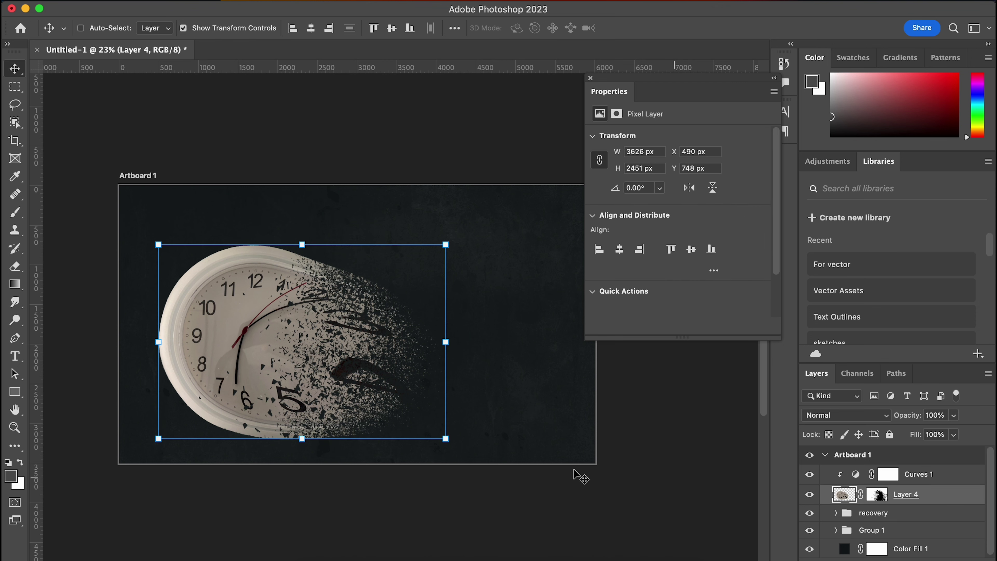
pyautogui.moveTo(298, 362); pyautogui.dragTo(282, 371)
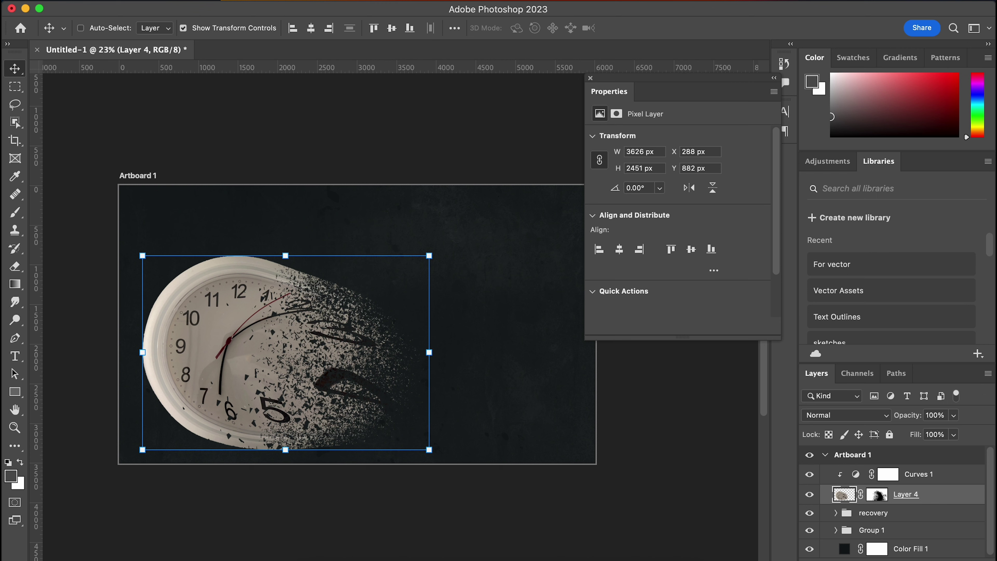
# - Draw a solid black 2462 px circle over the clock with the Ellipse tool
pyautogui.press('alt+shift+super+n')
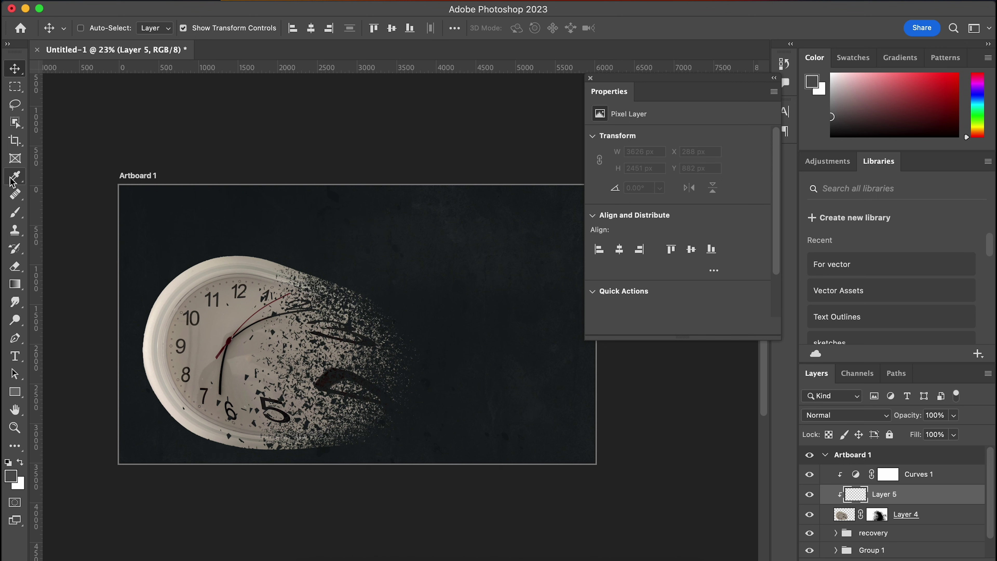
pyautogui.press('j')
pyautogui.moveTo(15, 392); pyautogui.dragTo(82, 403)
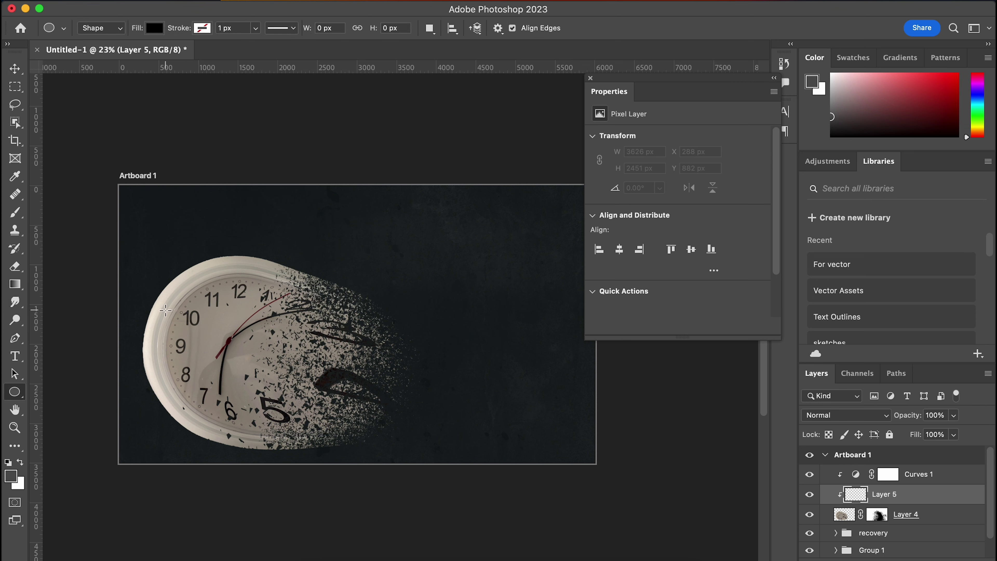
pyautogui.moveTo(159, 284); pyautogui.dragTo(457, 479)
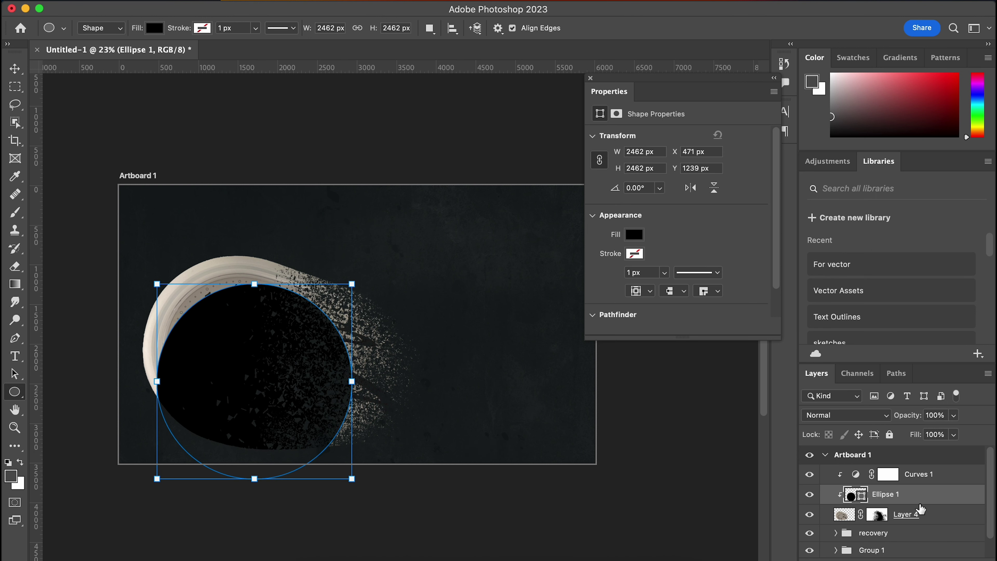
# - Move Ellipse 1 above Curves 1 and release its clipping mask
pyautogui.moveTo(936, 496); pyautogui.dragTo(943, 460)
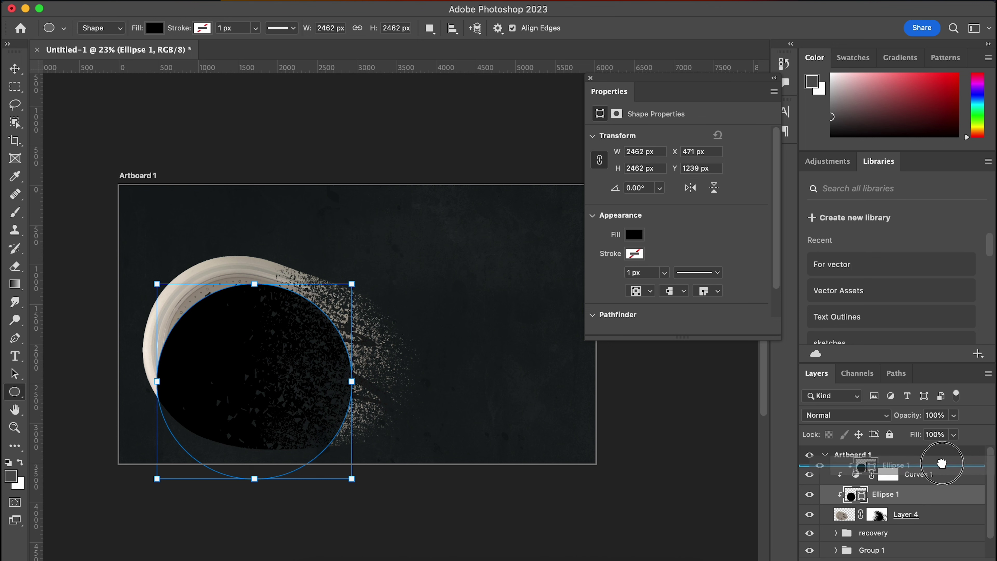
pyautogui.moveTo(942, 464); pyautogui.dragTo(943, 469)
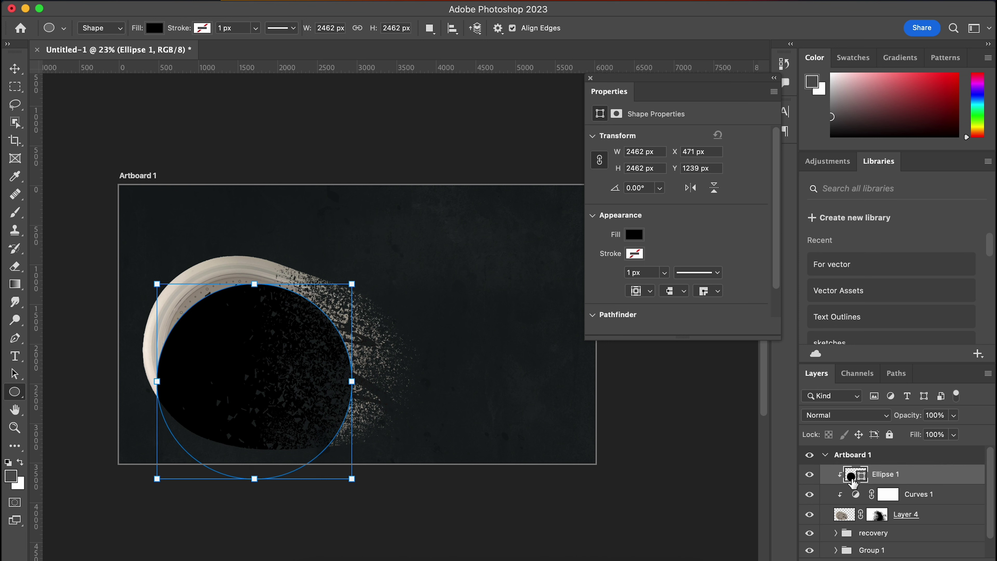
pyautogui.rightClick(849, 485)
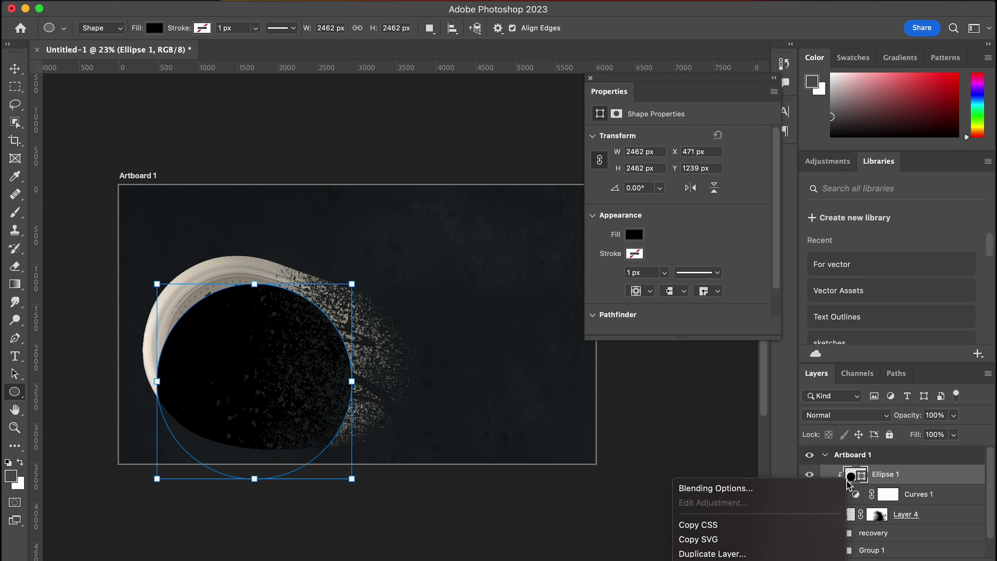
pyautogui.scroll(-10, 807, 538)
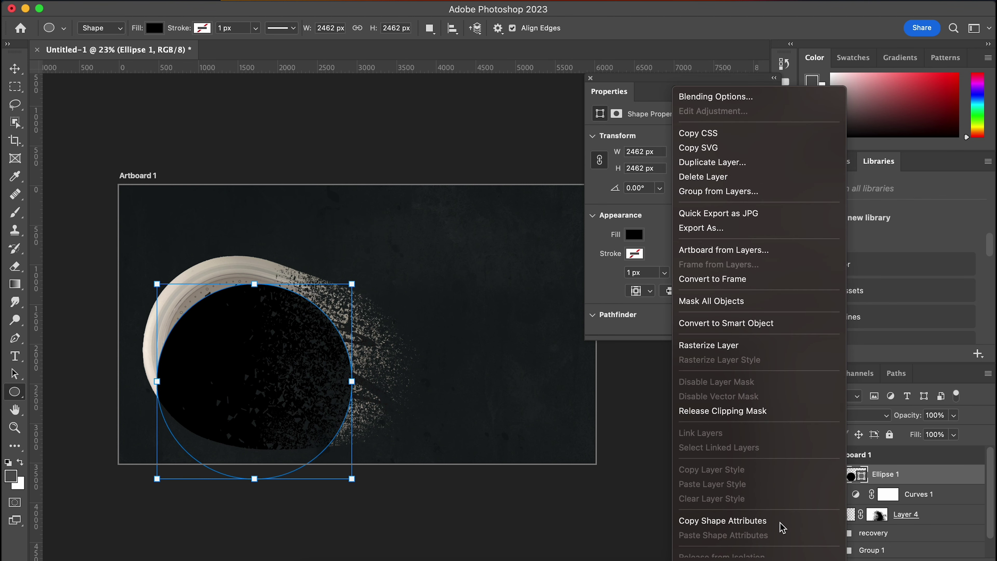
pyautogui.click(758, 411)
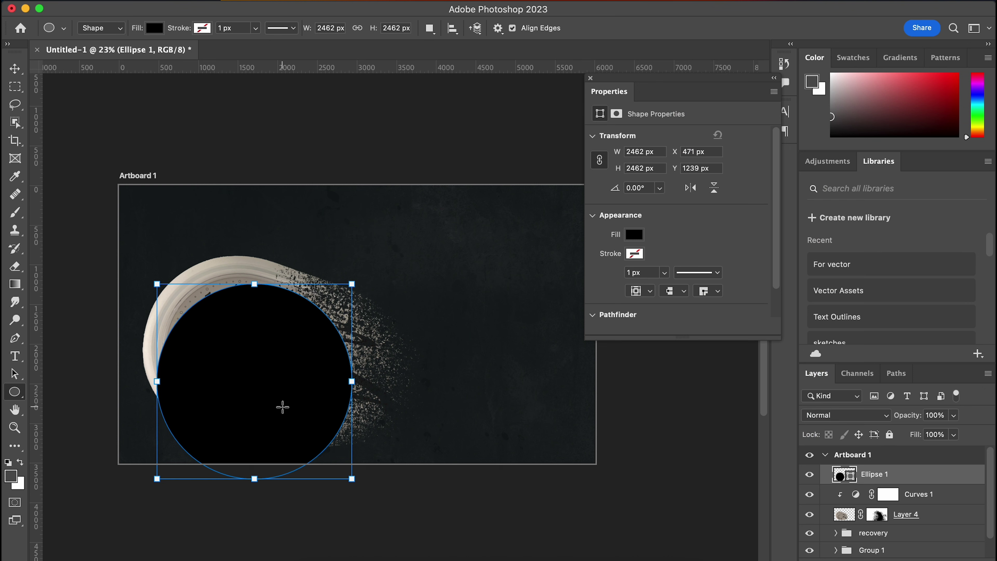
# - Reposition the black circle and resize it, settling at about 2595 px
pyautogui.press('v')
pyautogui.moveTo(267, 412); pyautogui.dragTo(254, 382)
pyautogui.moveTo(339, 256); pyautogui.dragTo(363, 236)
pyautogui.moveTo(275, 342); pyautogui.dragTo(269, 352)
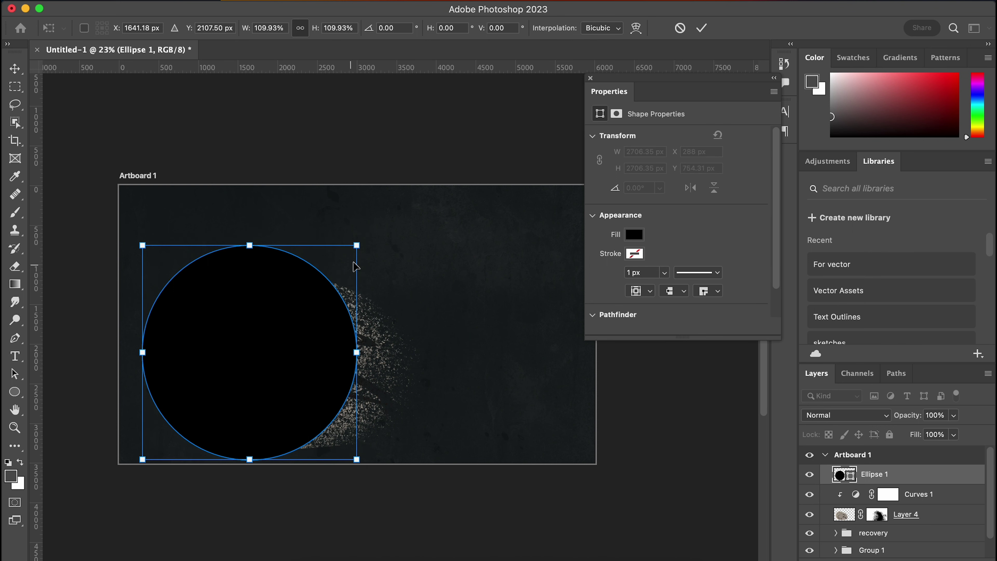
pyautogui.moveTo(363, 248); pyautogui.dragTo(348, 255)
pyautogui.click(290, 335)
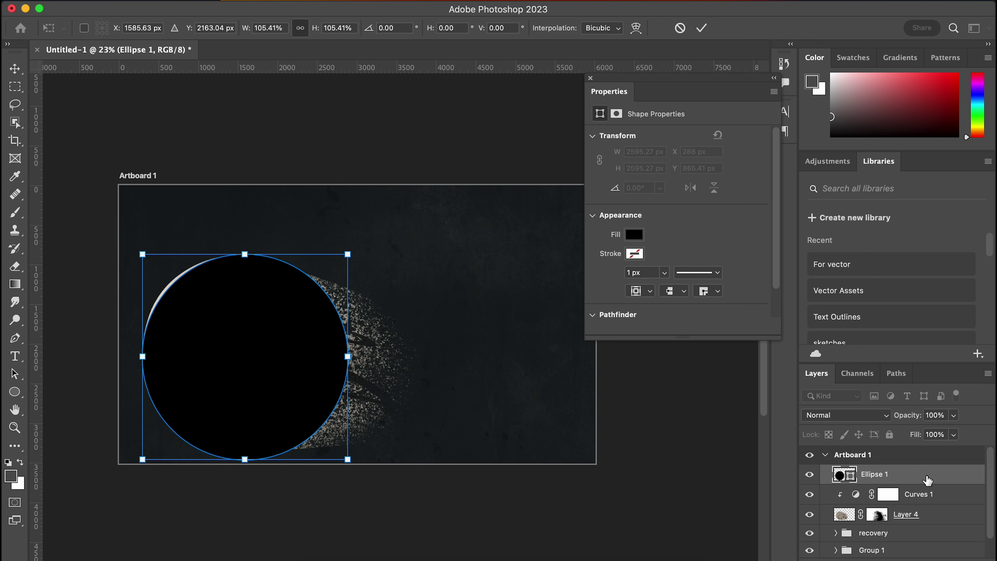
# - Place Ellipse 1 below Layer 4 and shrink the circle to about 2344 px behind the clock
pyautogui.moveTo(931, 481); pyautogui.dragTo(926, 518)
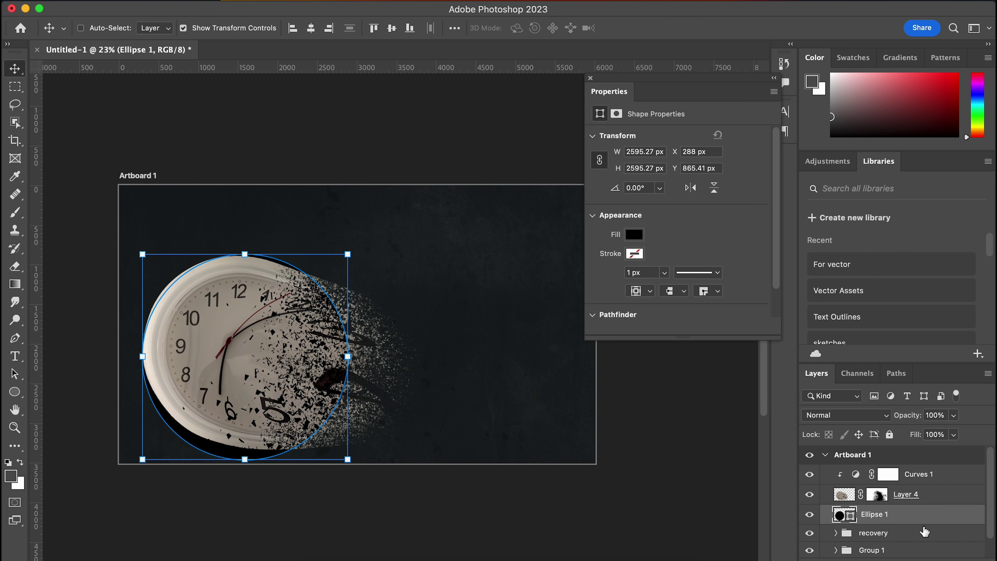
pyautogui.moveTo(263, 411)
pyautogui.mouseDown()
pyautogui.moveTo(274, 373)
pyautogui.moveTo(263, 400)
pyautogui.mouseUp()
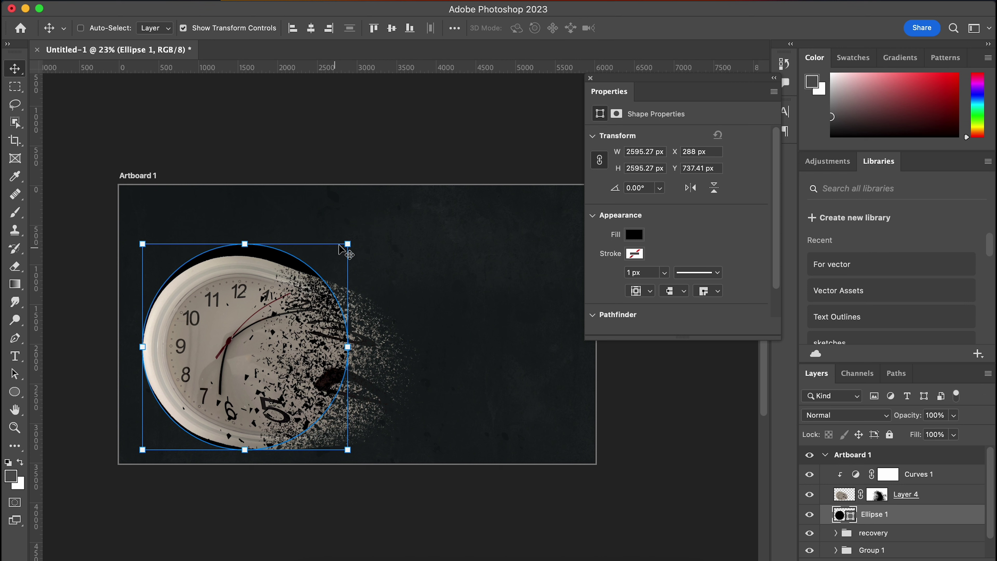
pyautogui.moveTo(348, 244); pyautogui.dragTo(328, 260)
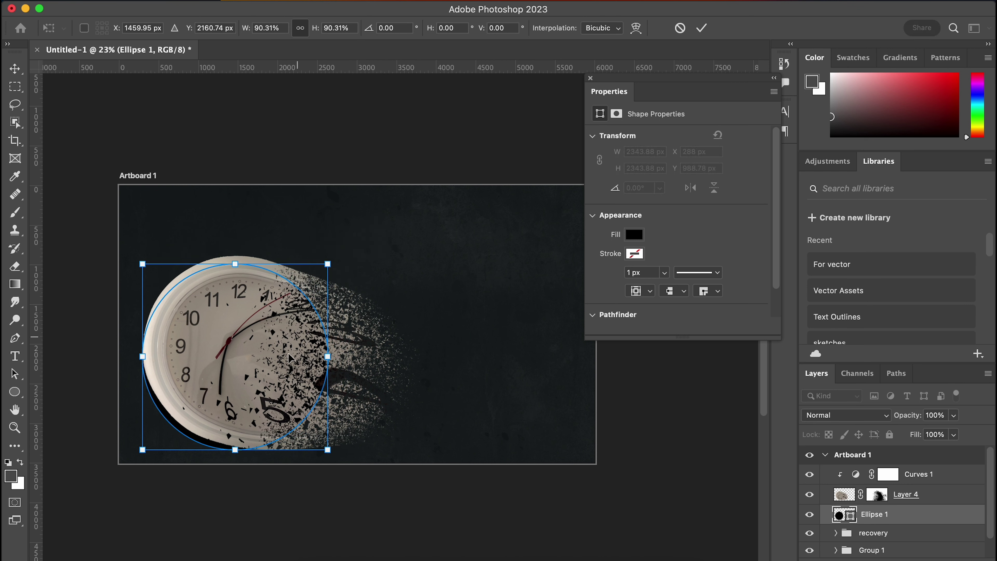
pyautogui.moveTo(287, 356); pyautogui.dragTo(288, 357)
pyautogui.click(310, 0)
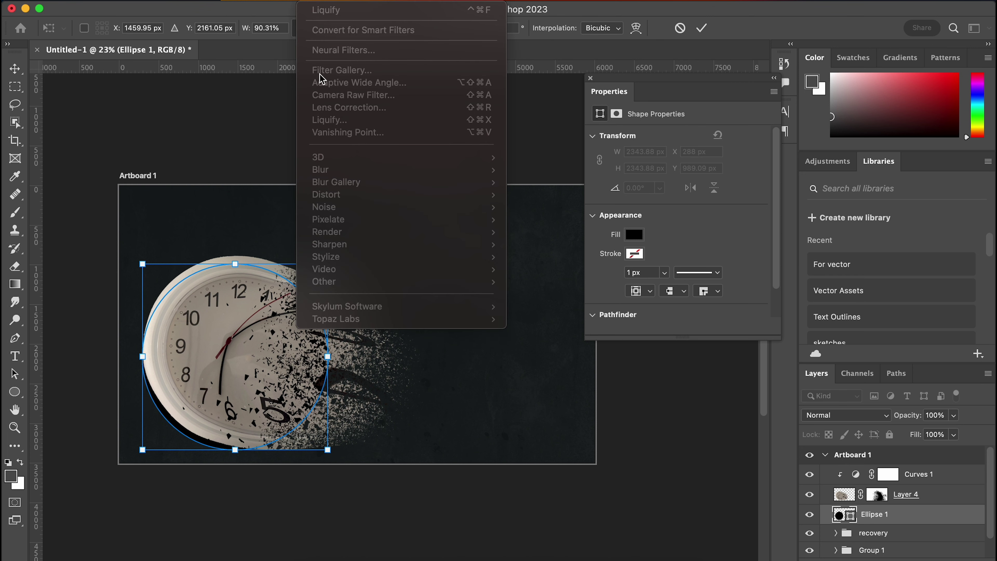
# - Rasterize the Ellipse 1 circle shape into pixels
pyautogui.click(949, 526)
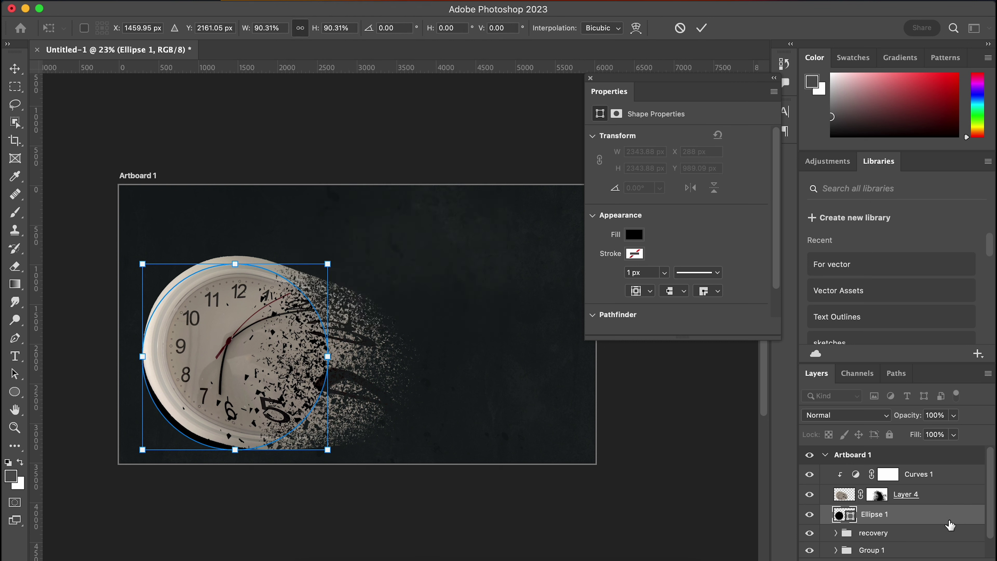
pyautogui.rightClick(936, 523)
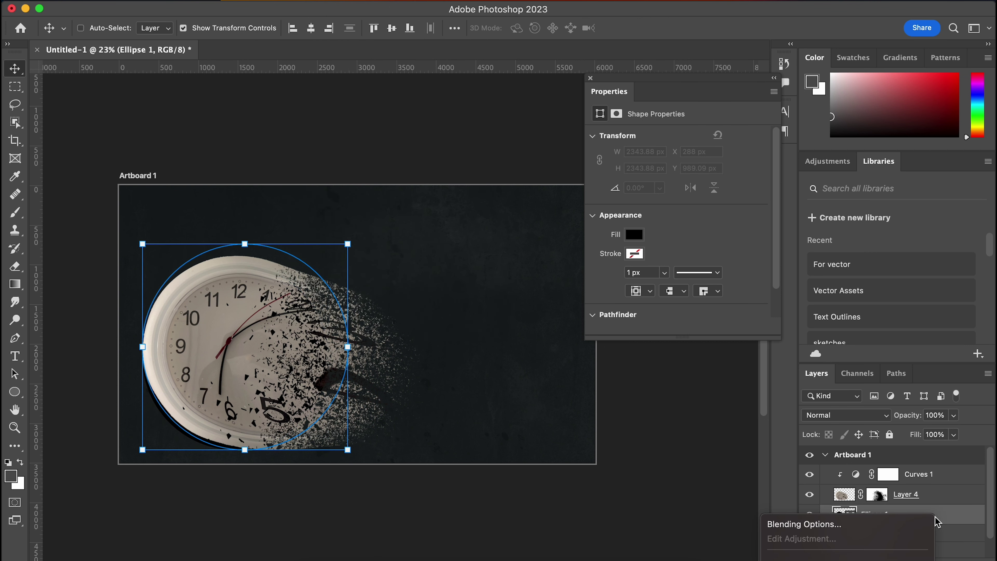
pyautogui.scroll(-8, 848, 511)
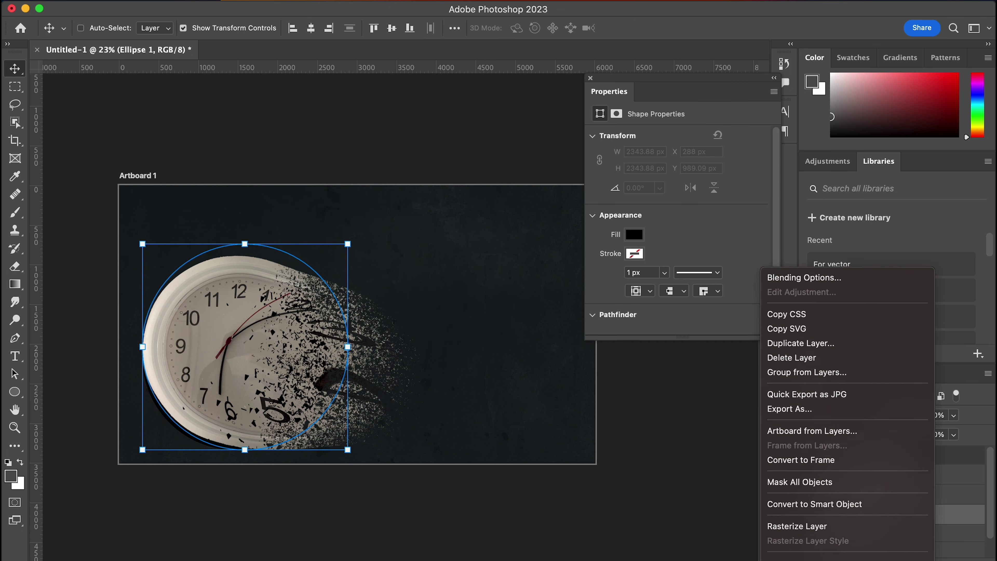
pyautogui.click(840, 360)
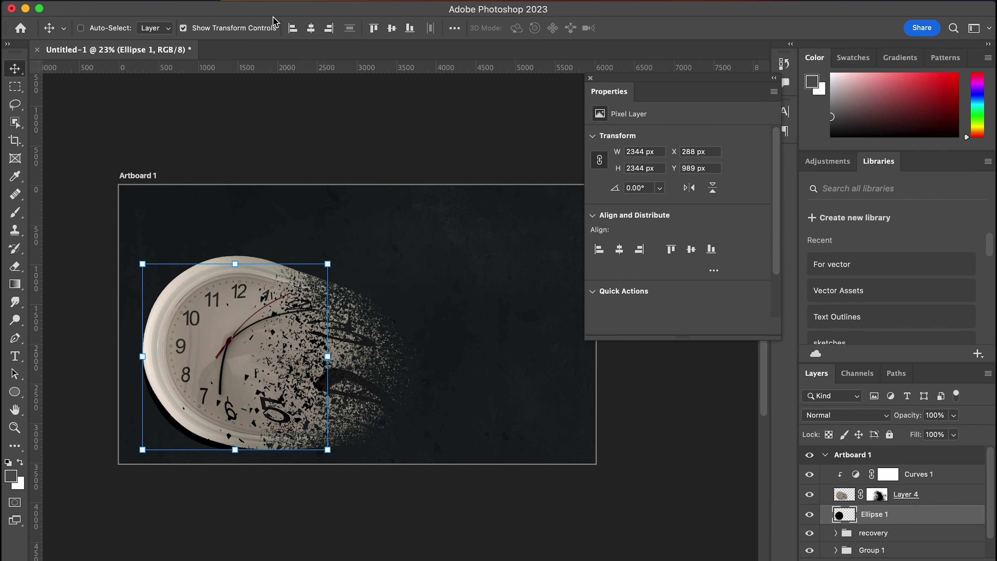
# - Soften Ellipse 1 with an 82.5-pixel Gaussian Blur
pyautogui.click(313, 1)
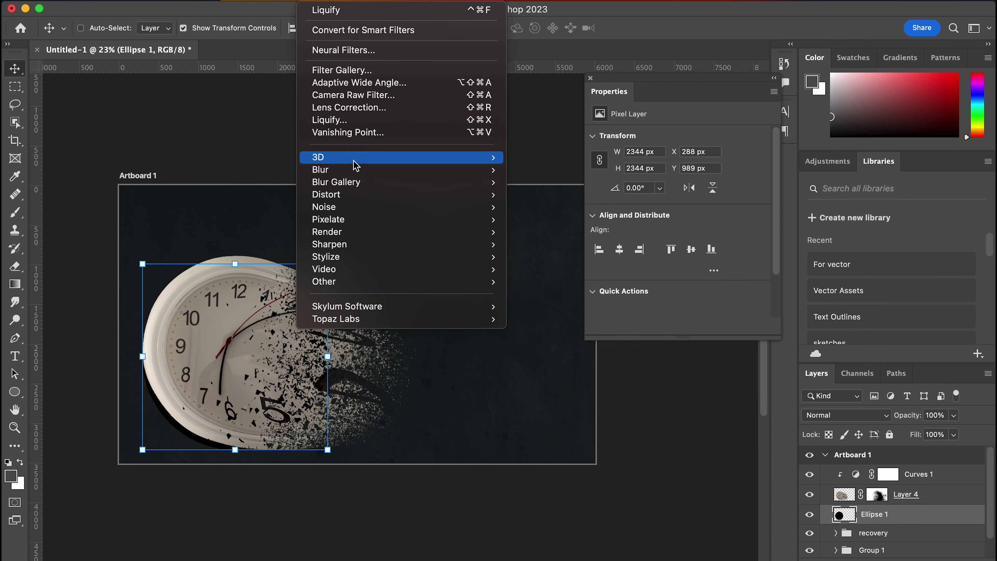
pyautogui.moveTo(350, 169)
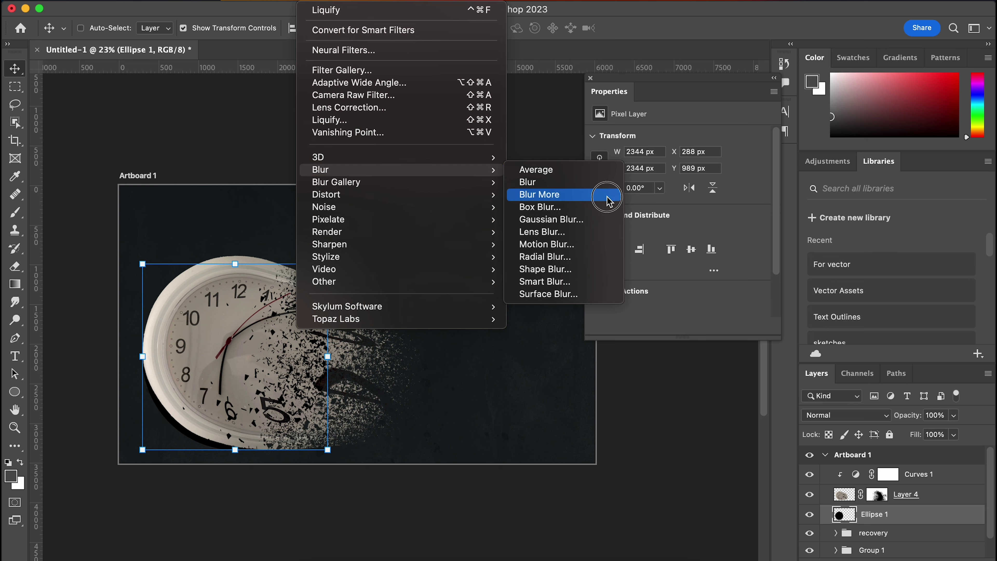
pyautogui.click(589, 220)
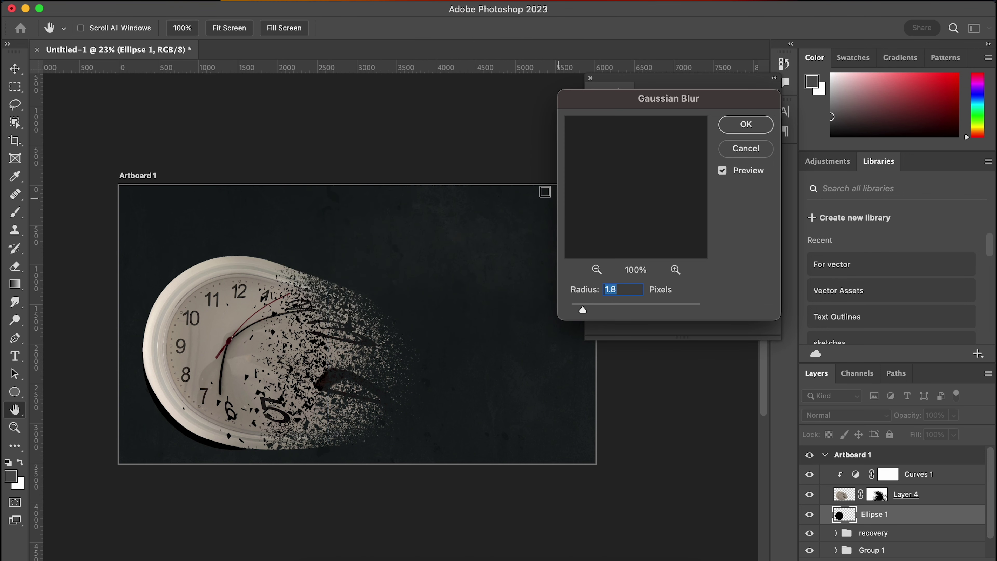
pyautogui.moveTo(621, 310); pyautogui.dragTo(650, 311)
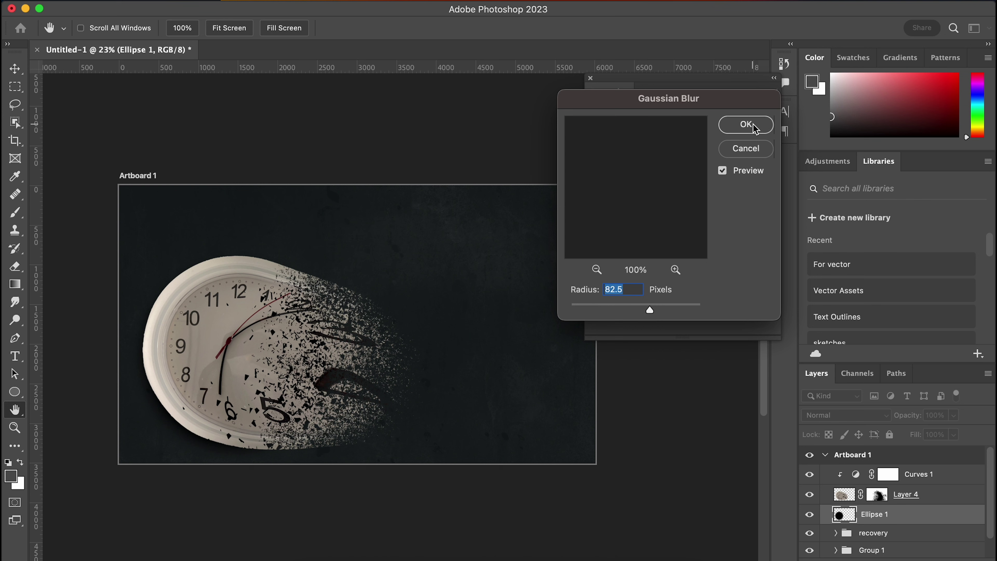
pyautogui.click(753, 125)
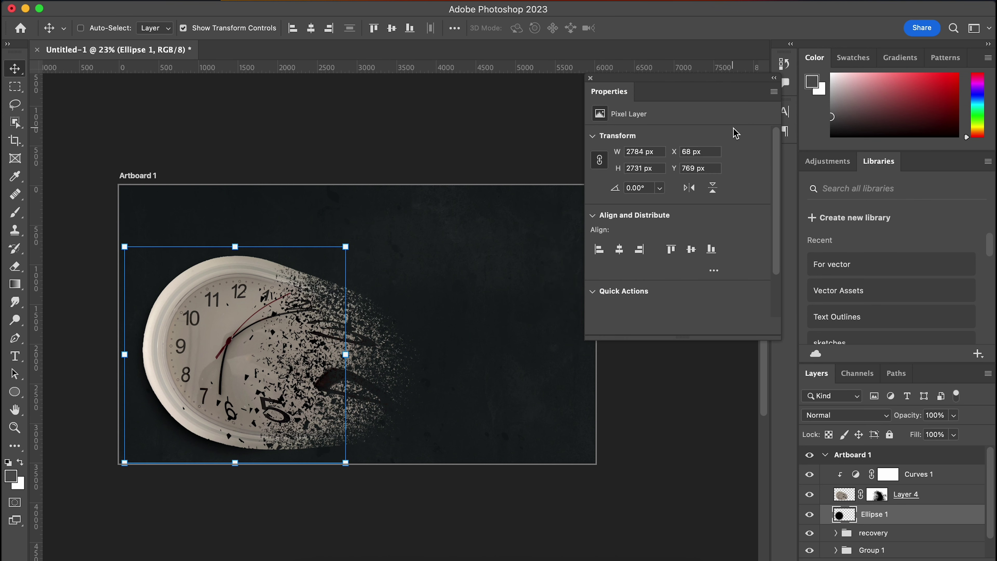
pyautogui.click(953, 416)
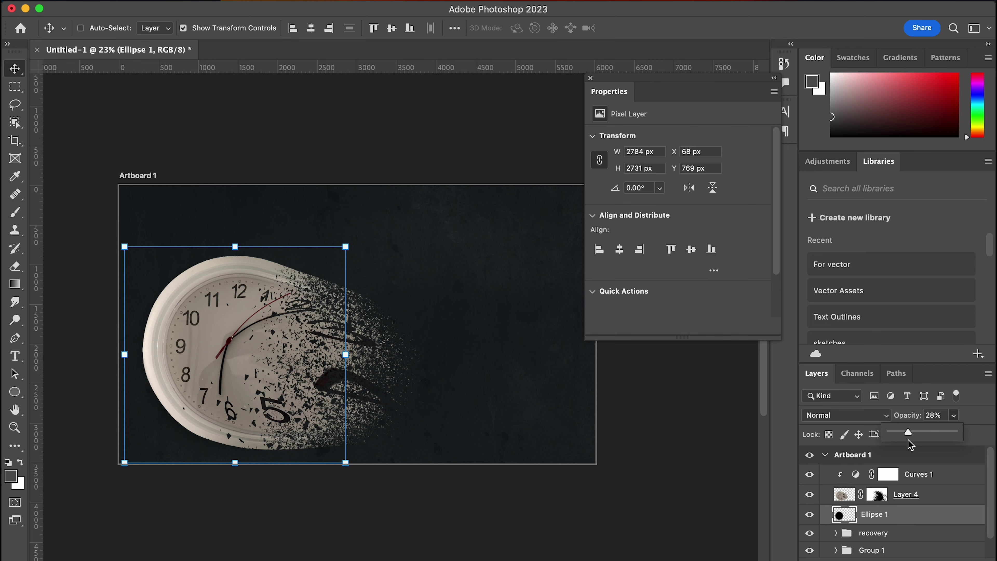
# - Select Curves 1, then zoom and pan around the clock and its faded 28% shadow
pyautogui.click(950, 484)
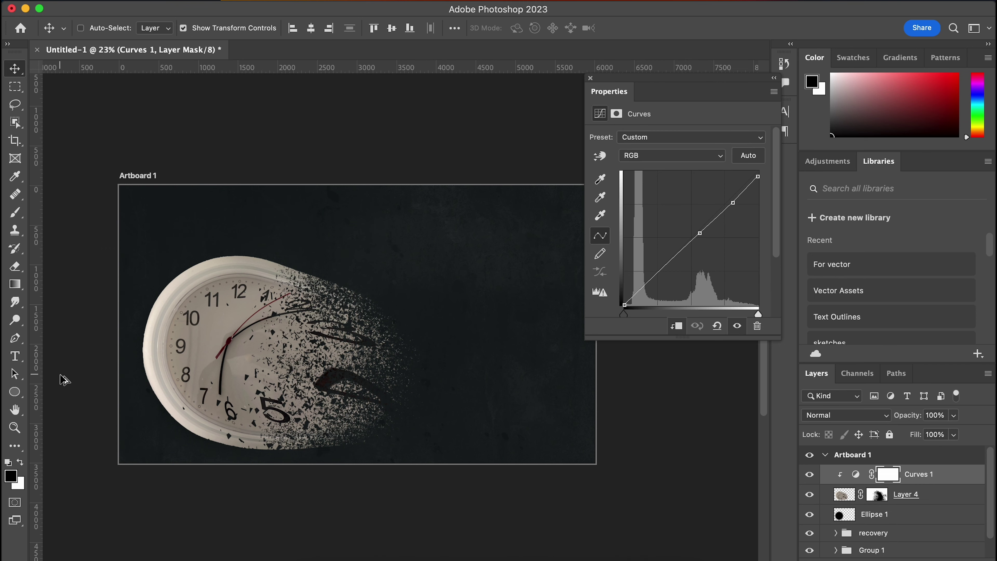
pyautogui.scroll(5, 63, 381)
pyautogui.scroll(-6, 74, 382)
pyautogui.moveTo(71, 381); pyautogui.dragTo(200, 339)
pyautogui.scroll(3, 196, 348)
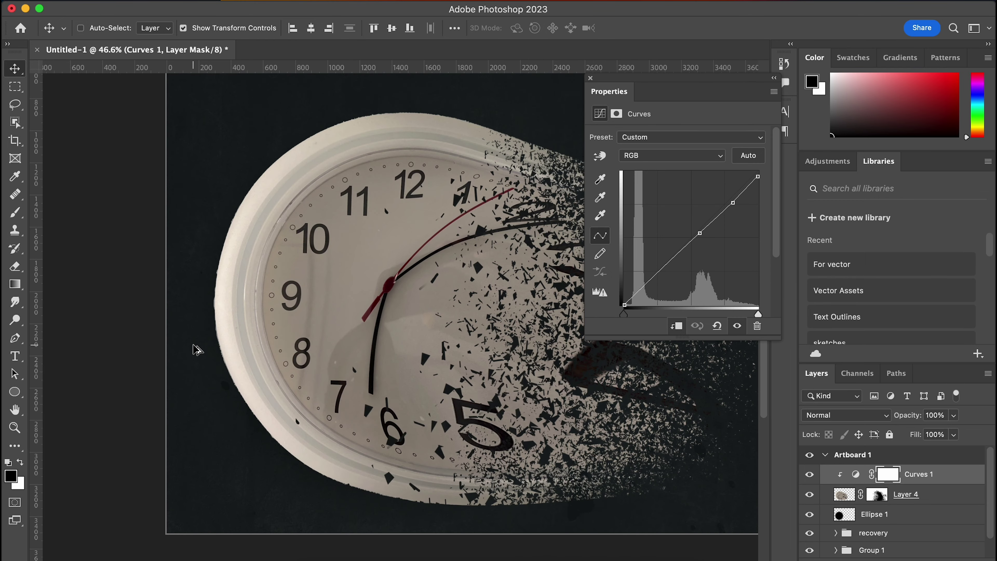
pyautogui.moveTo(327, 357); pyautogui.dragTo(250, 389)
pyautogui.scroll(-3, 267, 378)
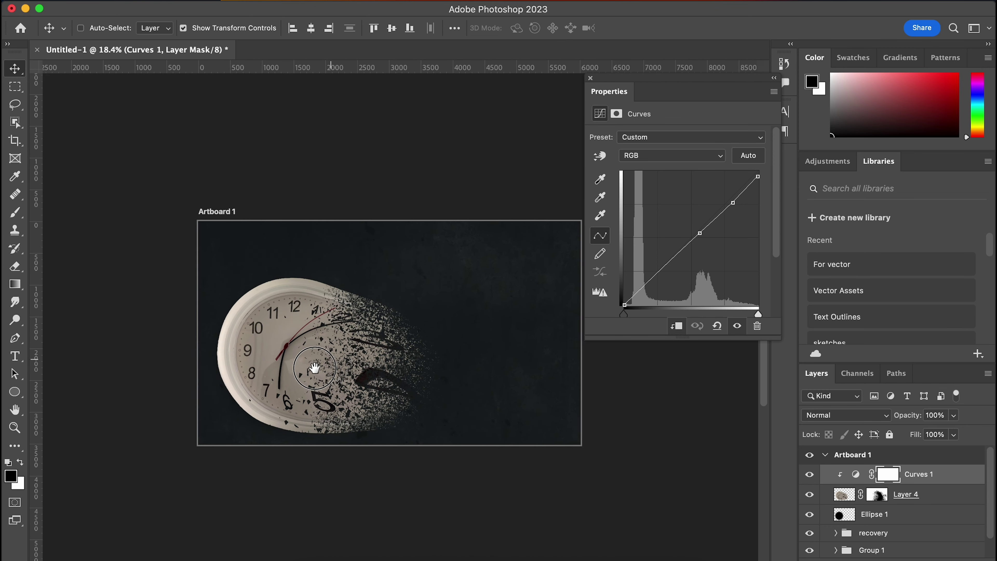
pyautogui.moveTo(318, 356); pyautogui.dragTo(281, 387)
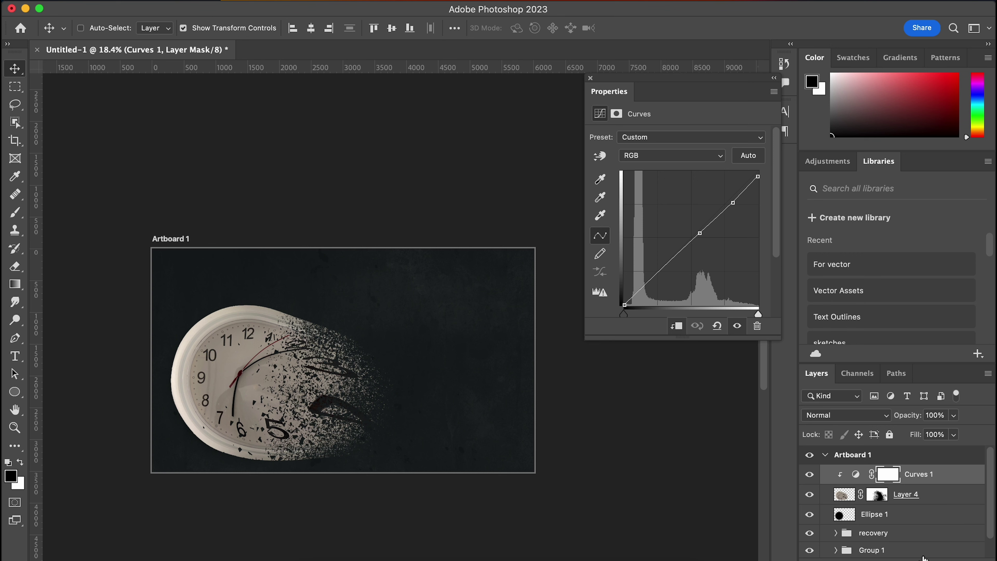
# - Add a Color Lookup layer and preview 2Strip, Bleach Bypass, Candlelight, Crisp, DropBlues and EdgyAmber LUTs
pyautogui.click(895, 559)
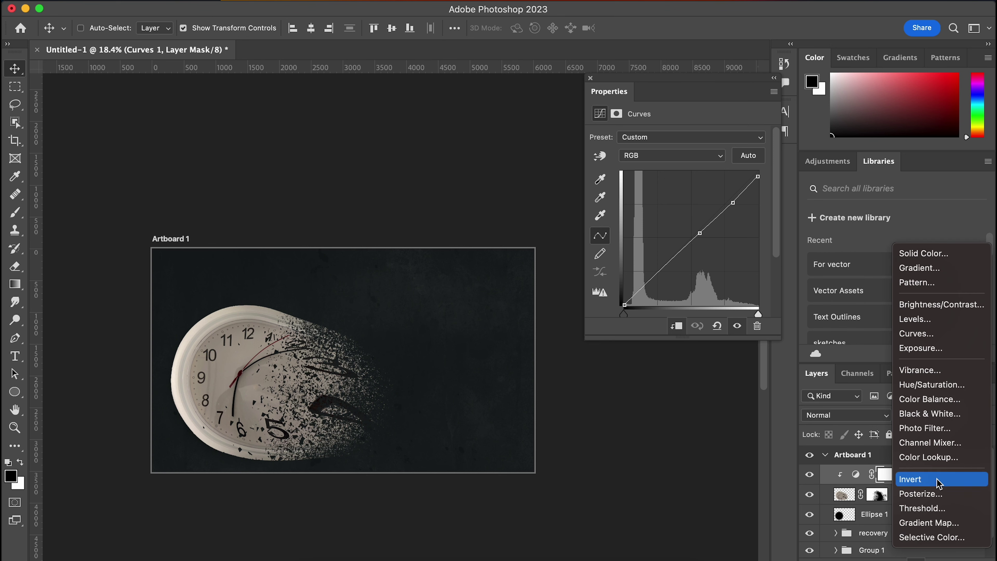
pyautogui.click(941, 458)
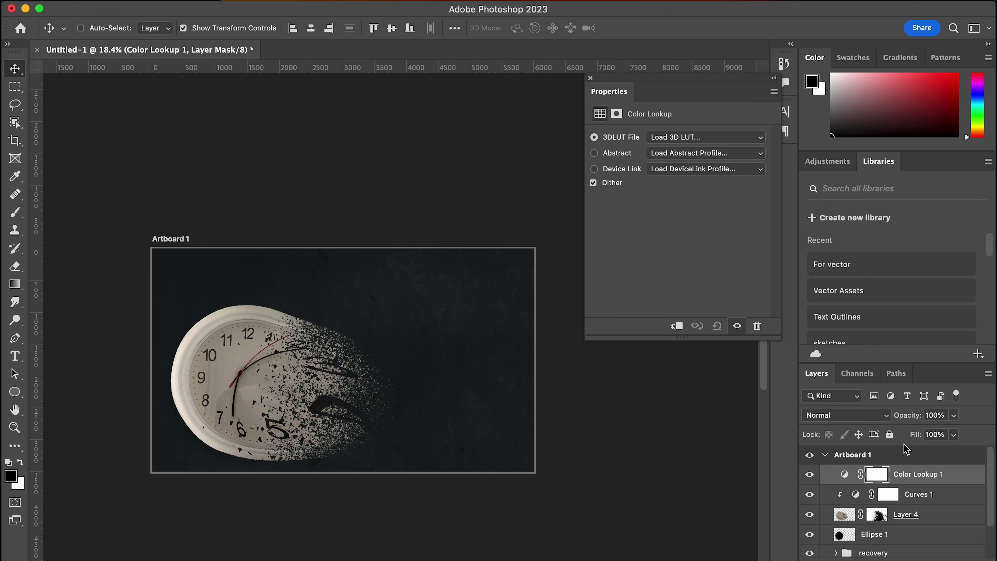
pyautogui.click(731, 143)
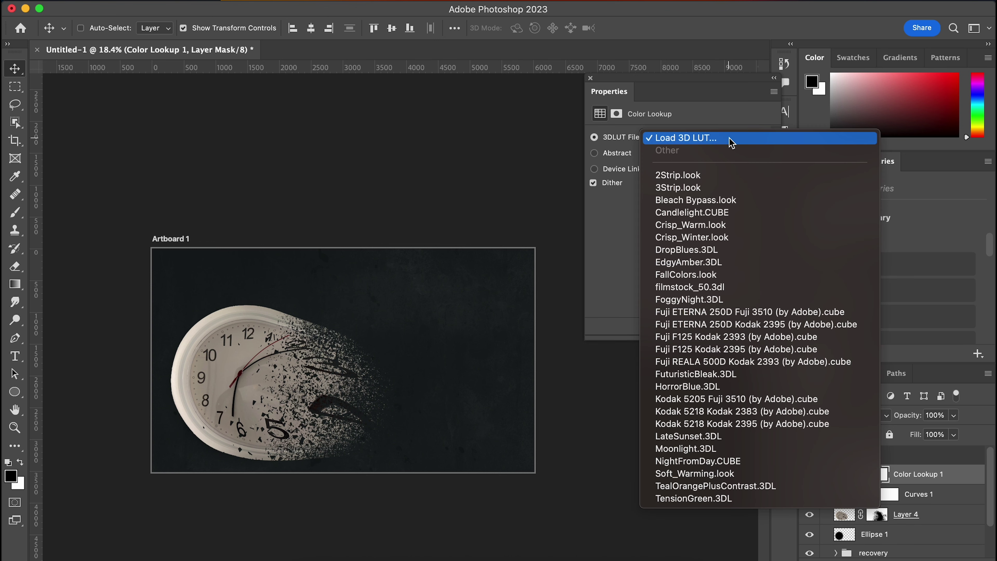
pyautogui.click(712, 174)
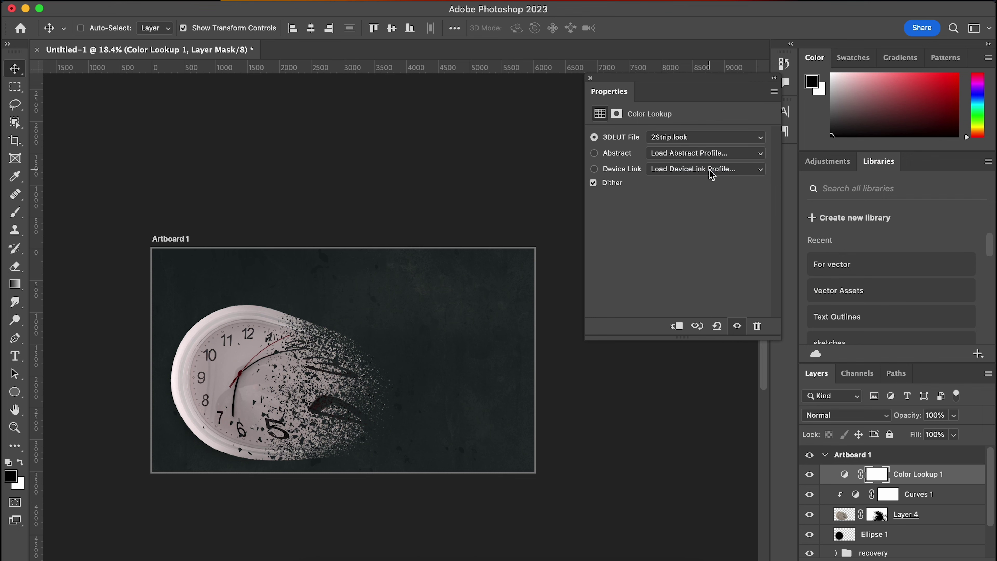
pyautogui.click(706, 143)
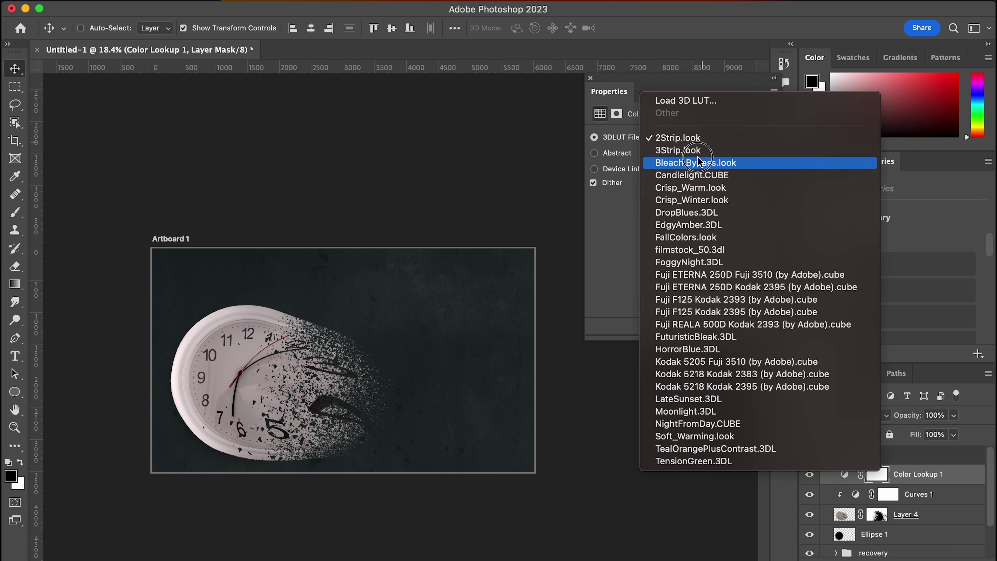
pyautogui.click(700, 162)
pyautogui.click(713, 140)
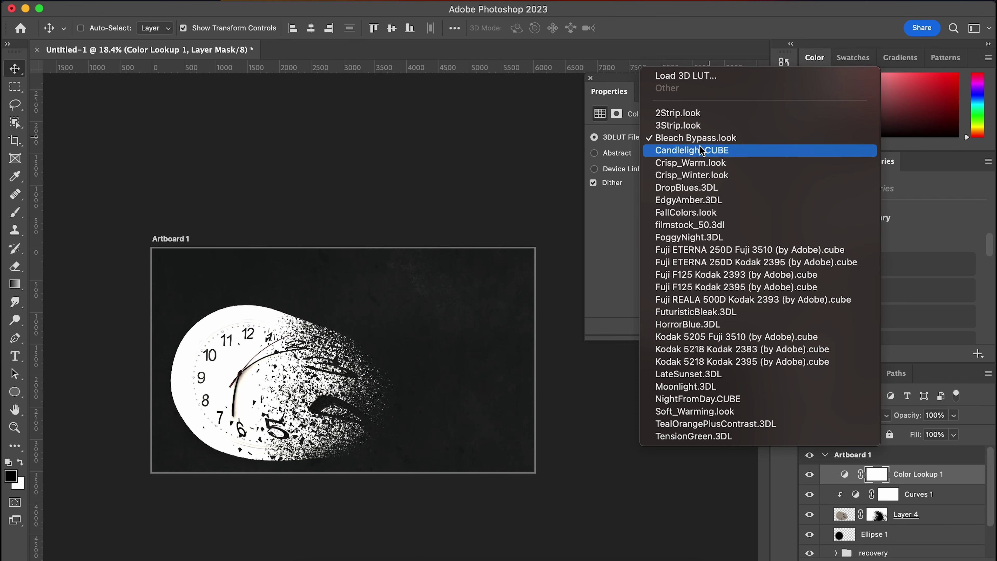
pyautogui.click(701, 151)
pyautogui.click(718, 141)
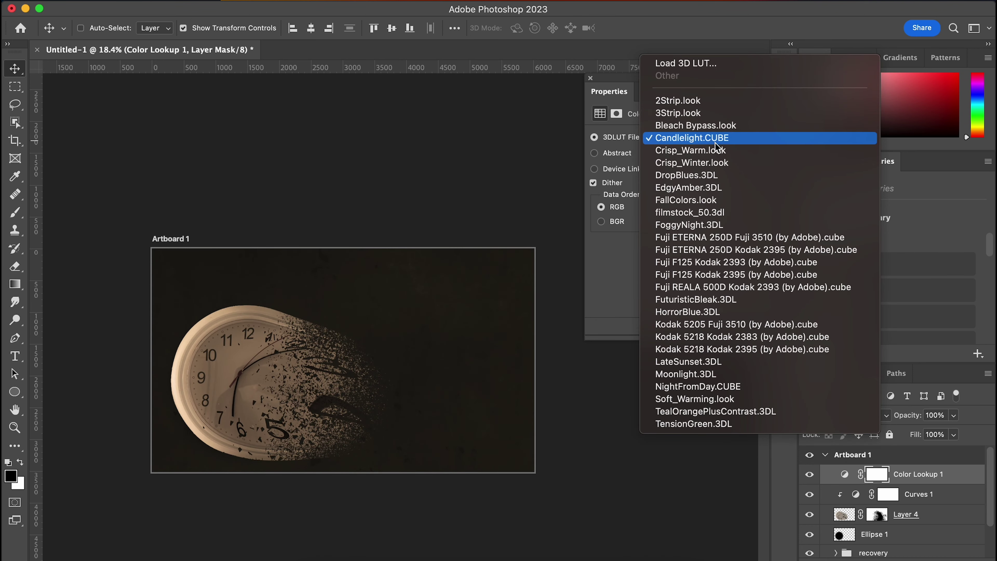
pyautogui.click(709, 149)
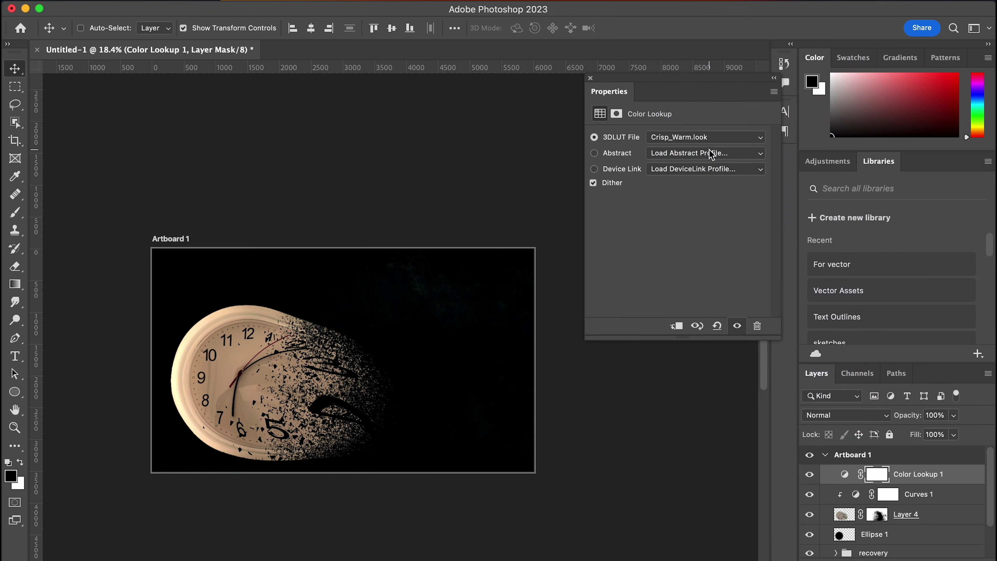
pyautogui.click(726, 139)
pyautogui.click(722, 150)
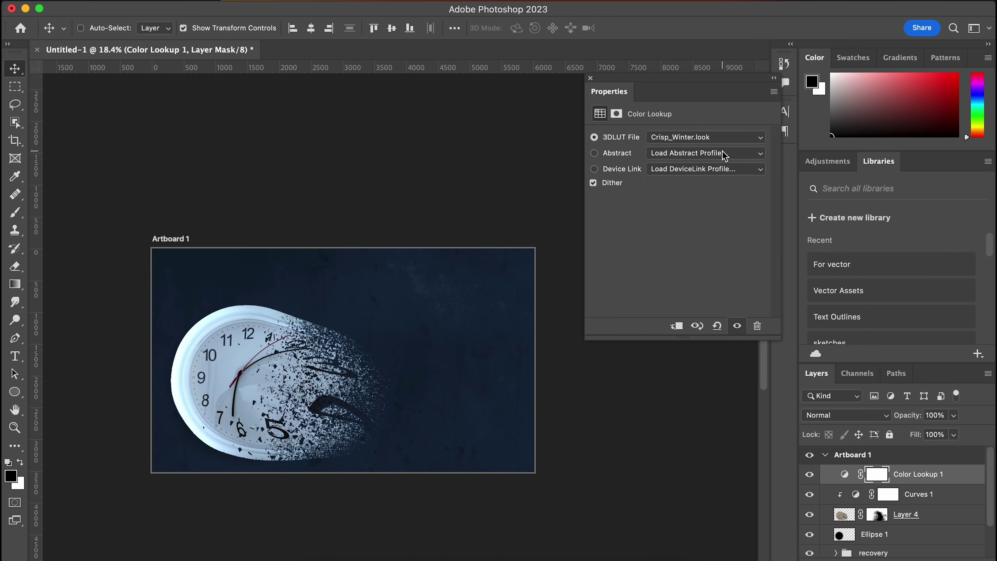
pyautogui.click(710, 143)
pyautogui.click(708, 148)
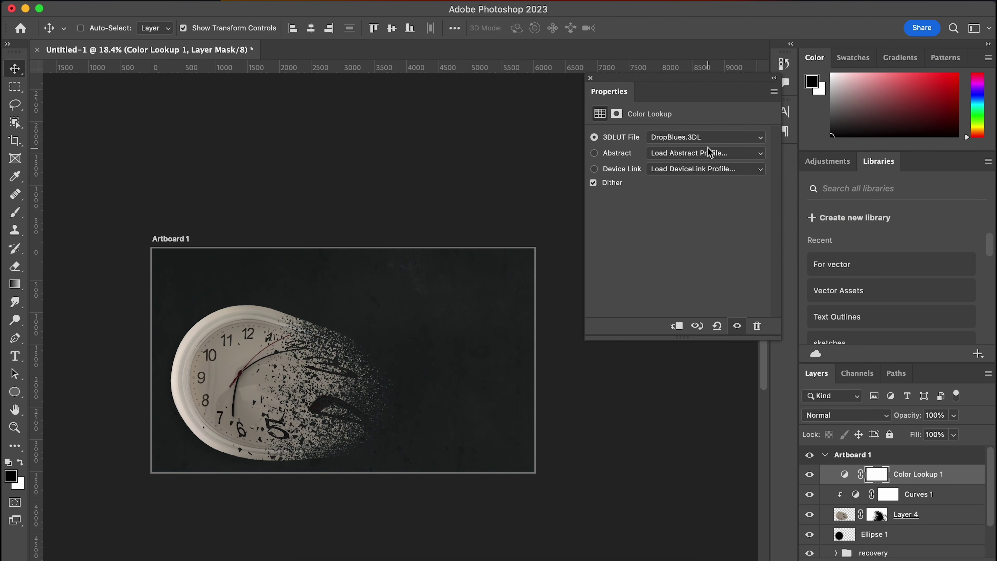
pyautogui.click(707, 138)
pyautogui.click(702, 151)
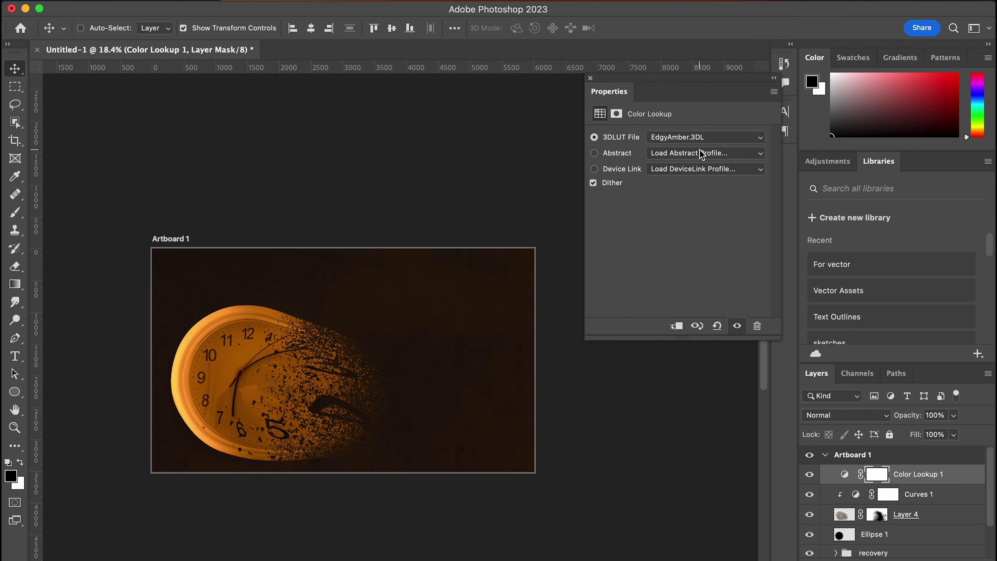
# - Preview the FallColors, filmstock_50, FoggyNight and Fuji ETERNA 250D LUTs
pyautogui.click(709, 140)
pyautogui.click(703, 148)
pyautogui.click(704, 140)
pyautogui.click(707, 146)
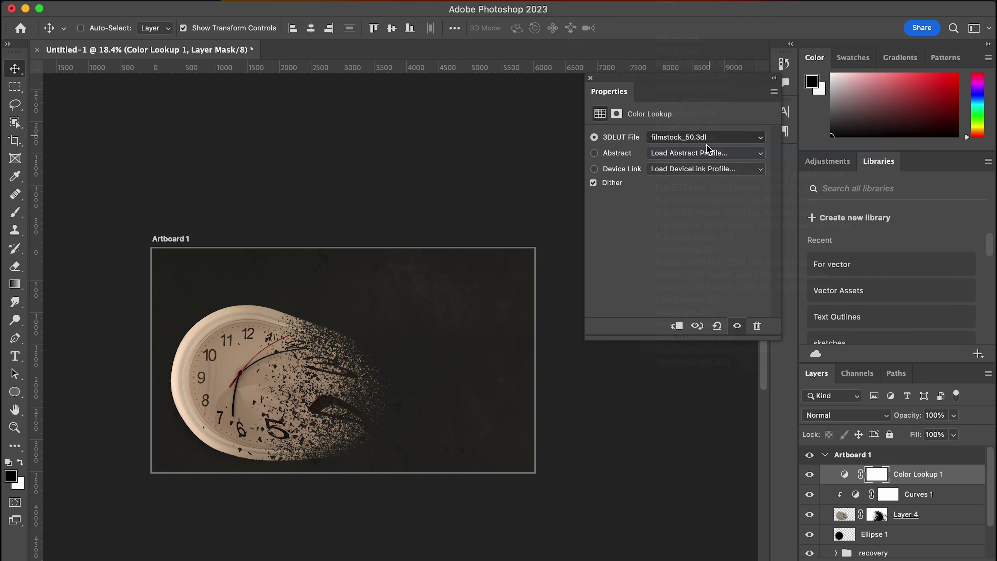
pyautogui.click(708, 139)
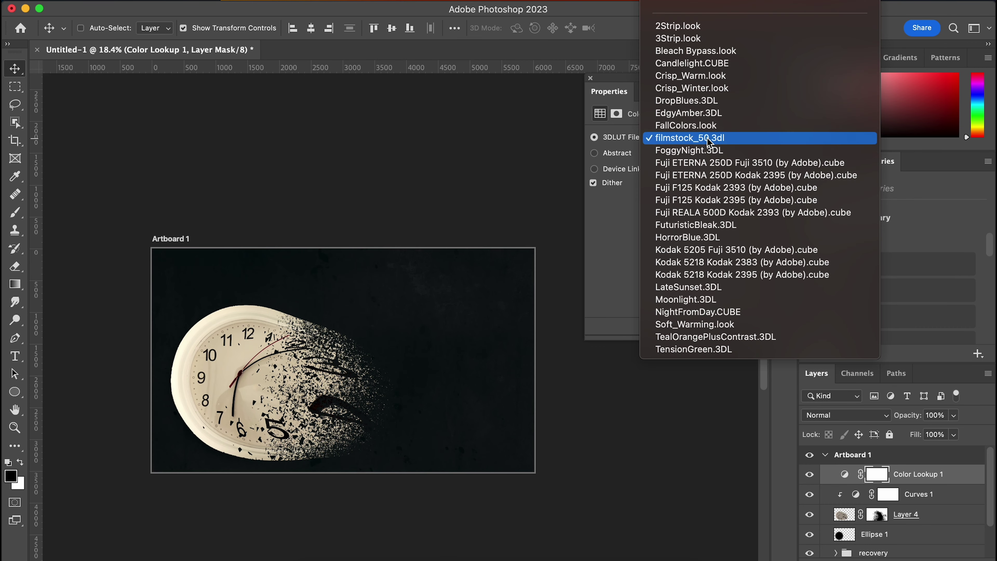
pyautogui.click(704, 148)
pyautogui.click(706, 138)
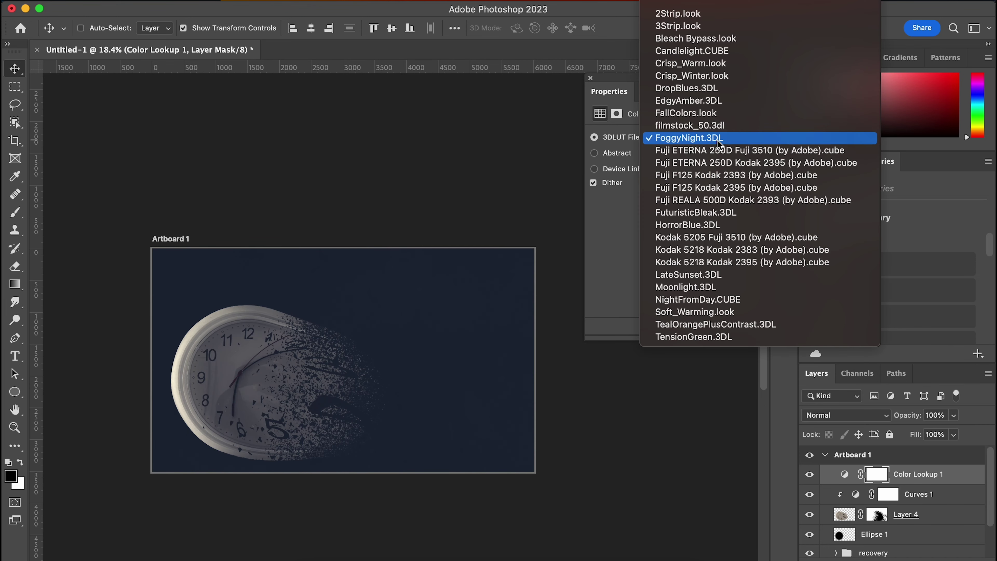
pyautogui.click(707, 148)
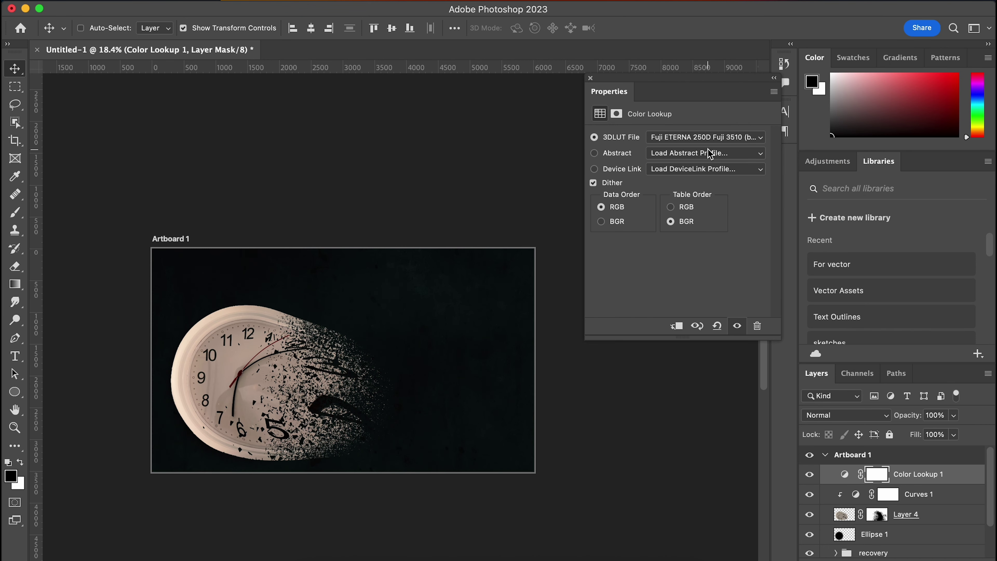
pyautogui.click(716, 139)
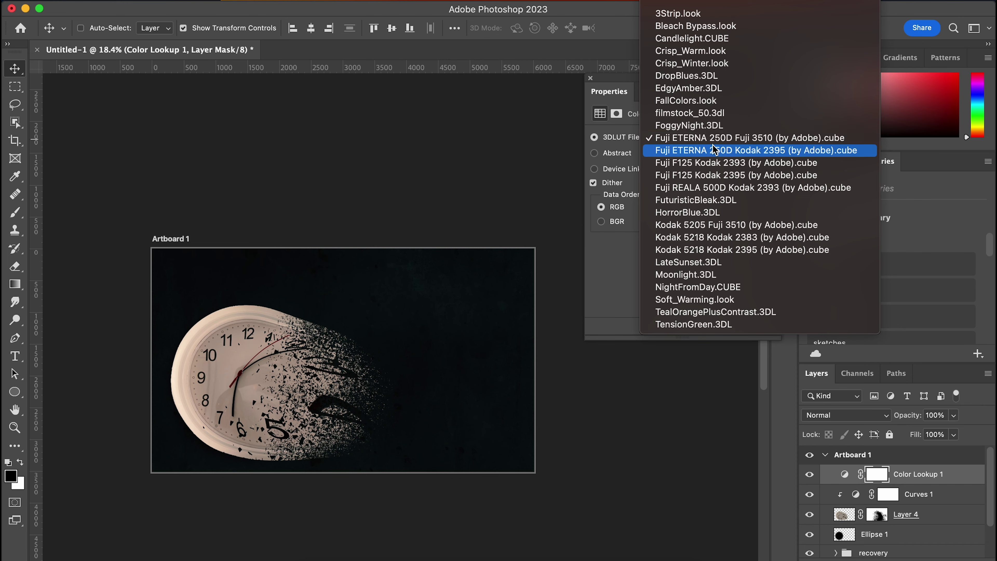
pyautogui.click(713, 145)
pyautogui.click(714, 139)
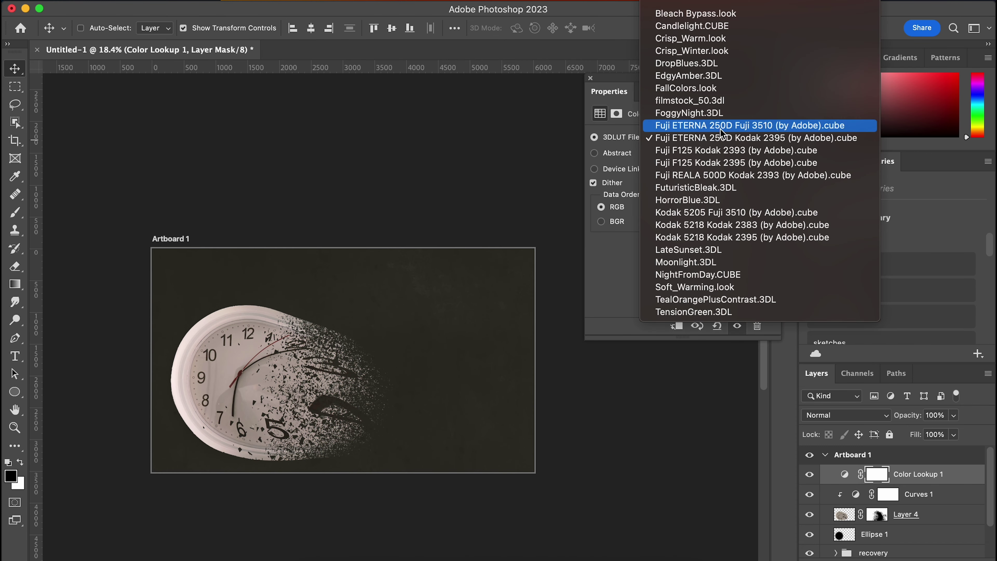
pyautogui.click(721, 126)
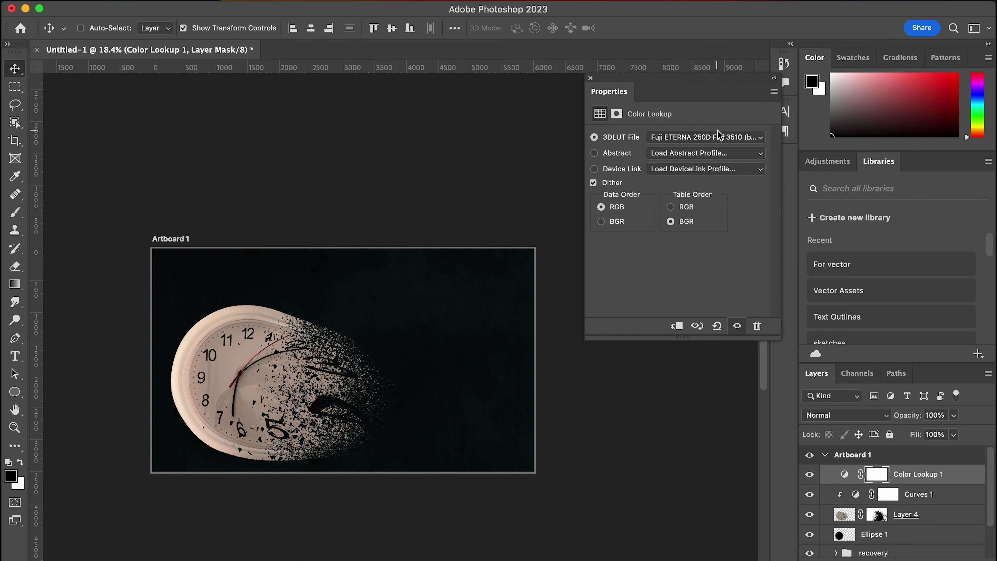
# - Try Fuji F125, Fuji REALA, FuturisticBleak and HorrorBlue, then settle on Kodak 5205 Fuji 3510 (by Adobe).cube
pyautogui.click(704, 139)
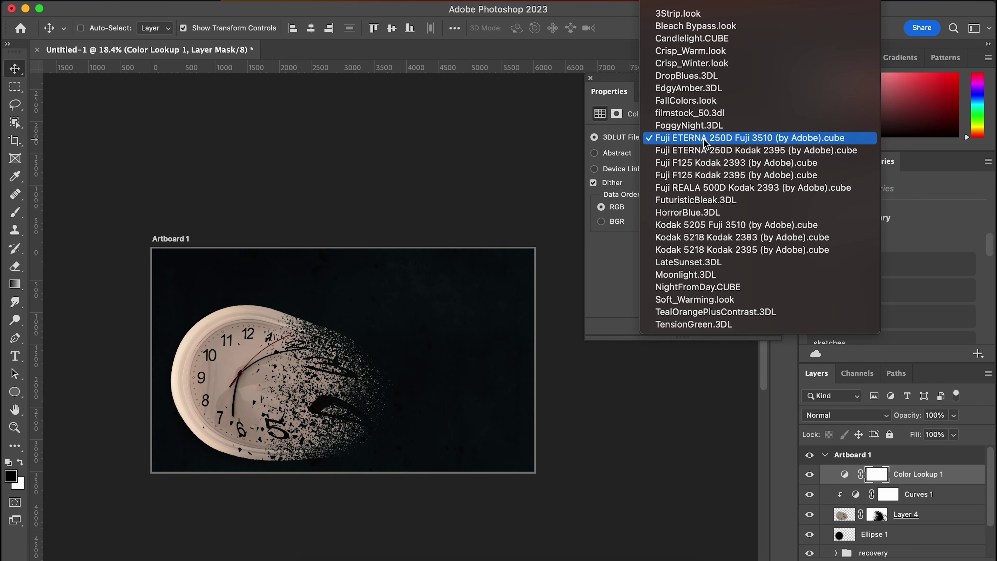
pyautogui.click(702, 160)
pyautogui.click(701, 154)
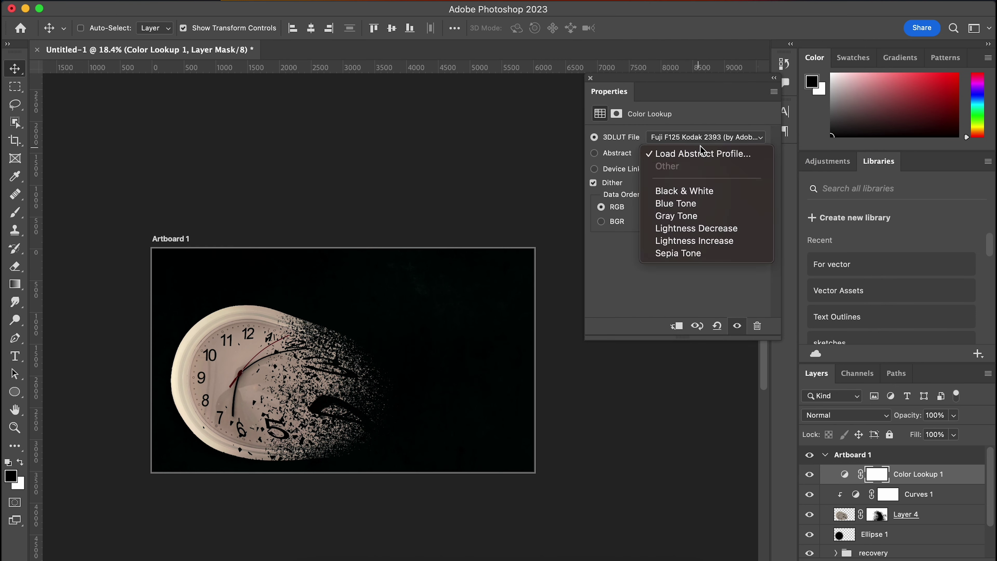
pyautogui.click(702, 140)
pyautogui.click(703, 140)
pyautogui.click(702, 159)
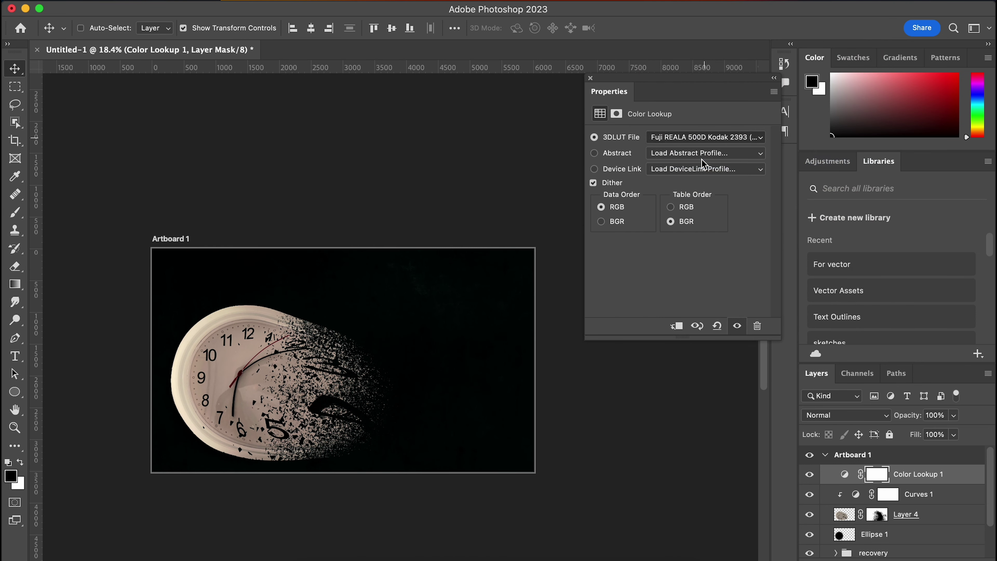
pyautogui.click(708, 140)
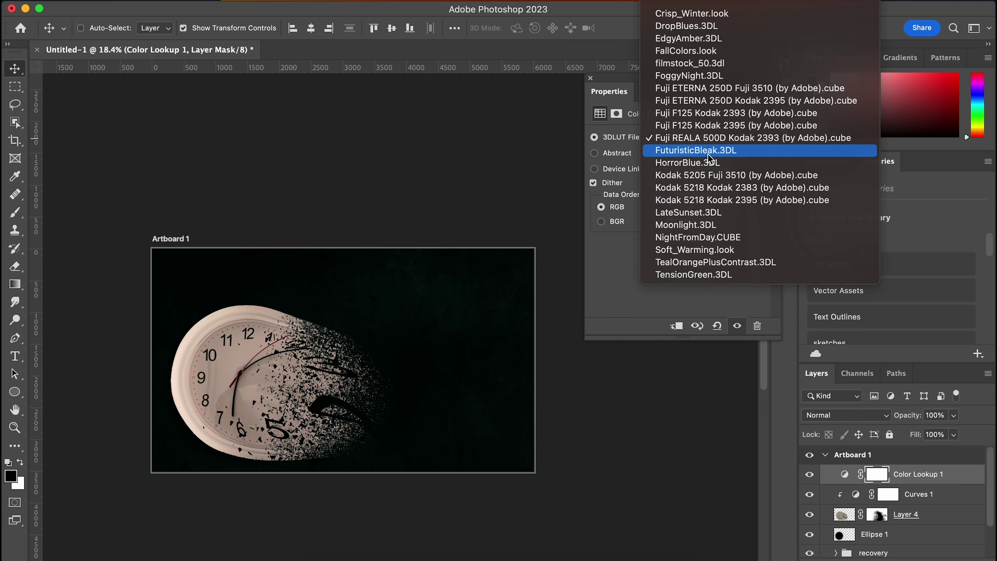
pyautogui.click(707, 152)
pyautogui.click(713, 140)
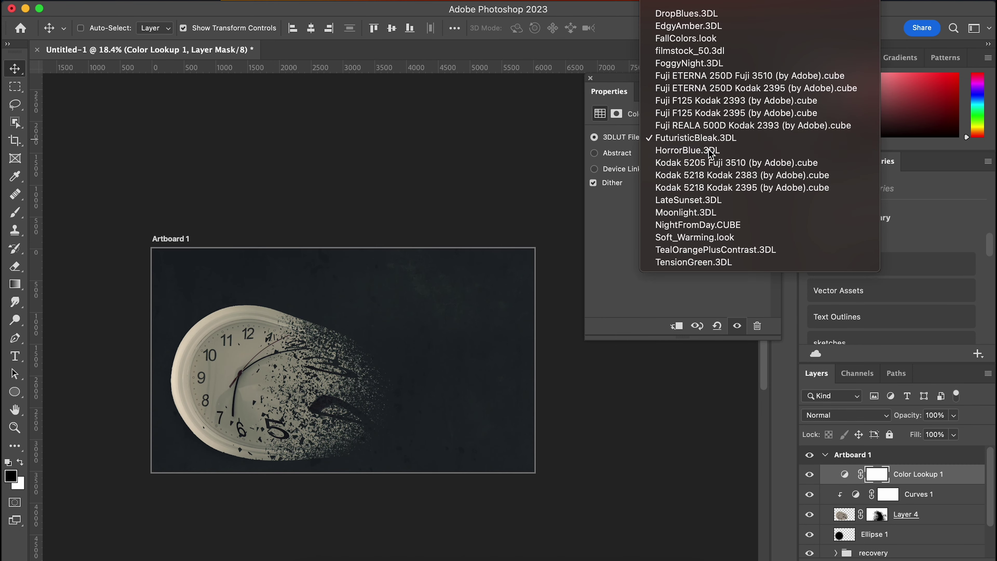
pyautogui.click(709, 150)
pyautogui.click(716, 142)
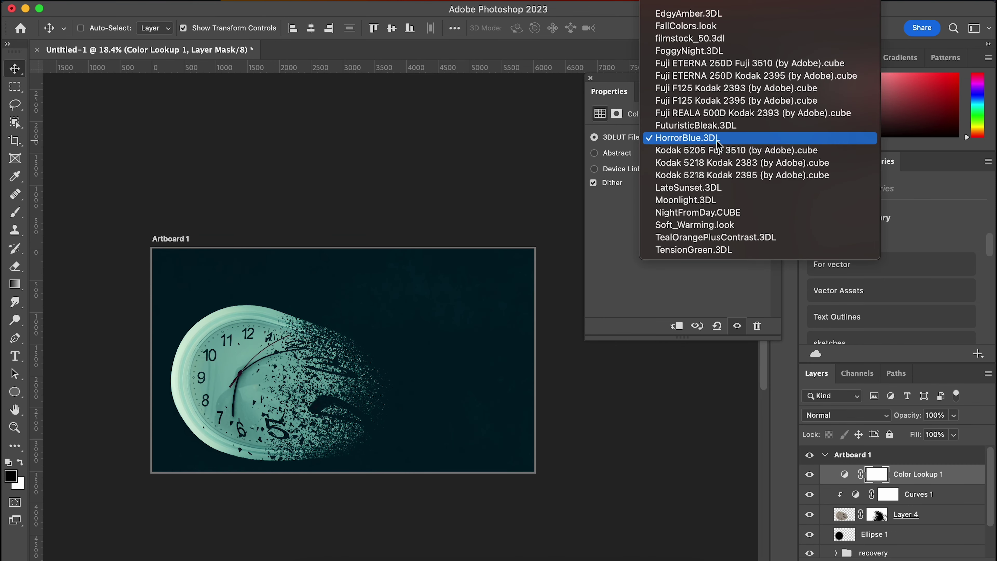
pyautogui.click(708, 153)
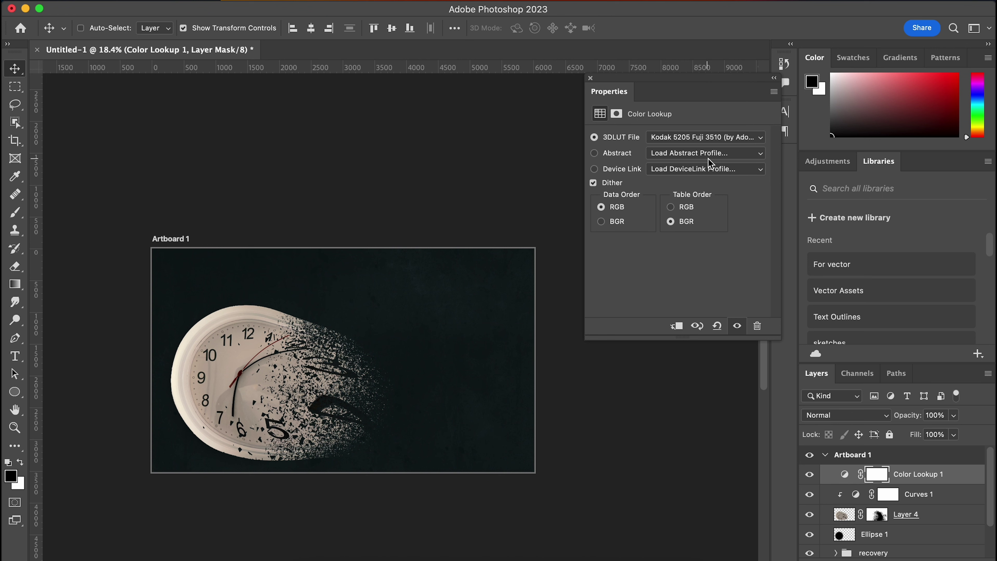
# - Lower Color Lookup 1 to about 60% opacity and toggle it to compare
pyautogui.click(954, 416)
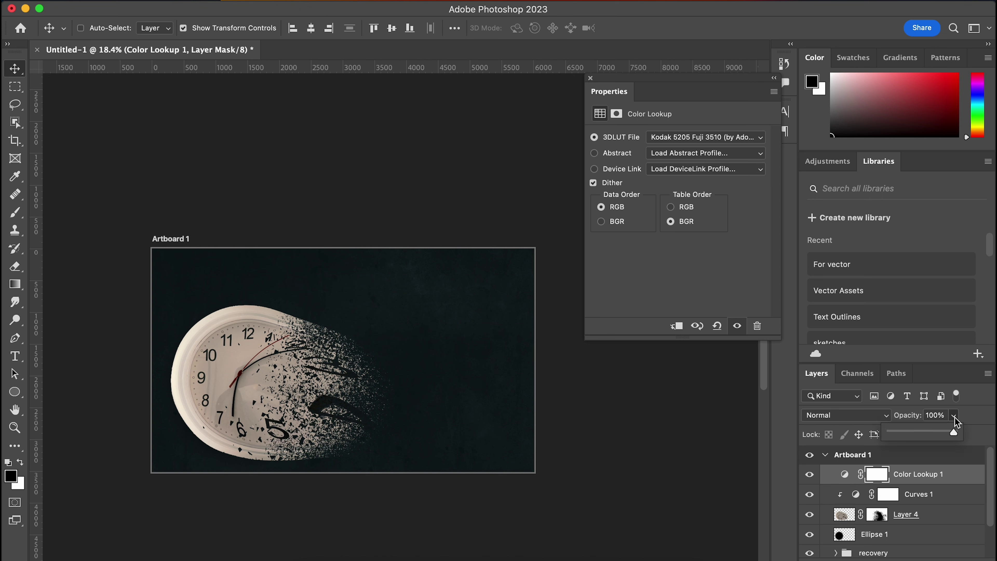
pyautogui.moveTo(954, 433); pyautogui.dragTo(905, 434)
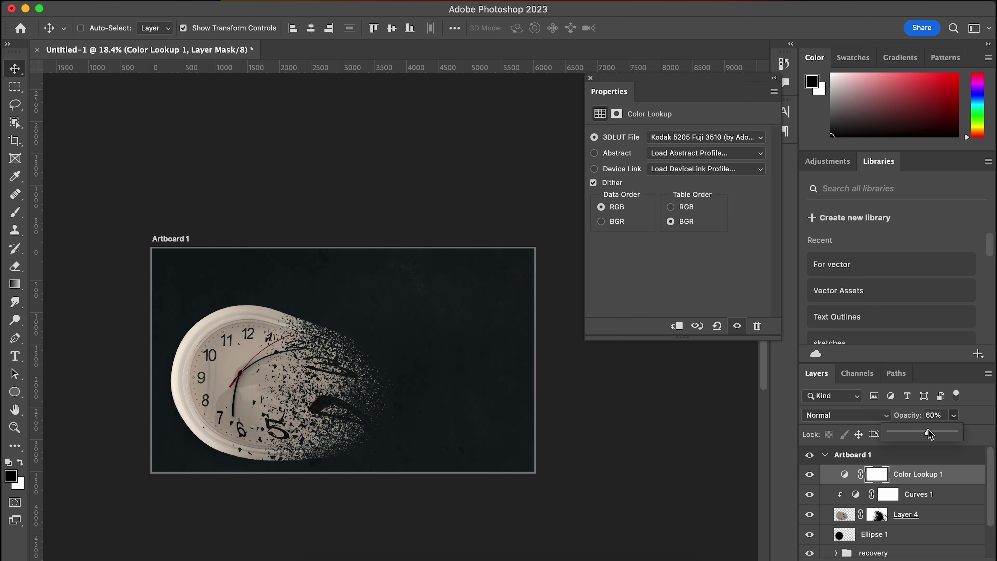
pyautogui.click(739, 327)
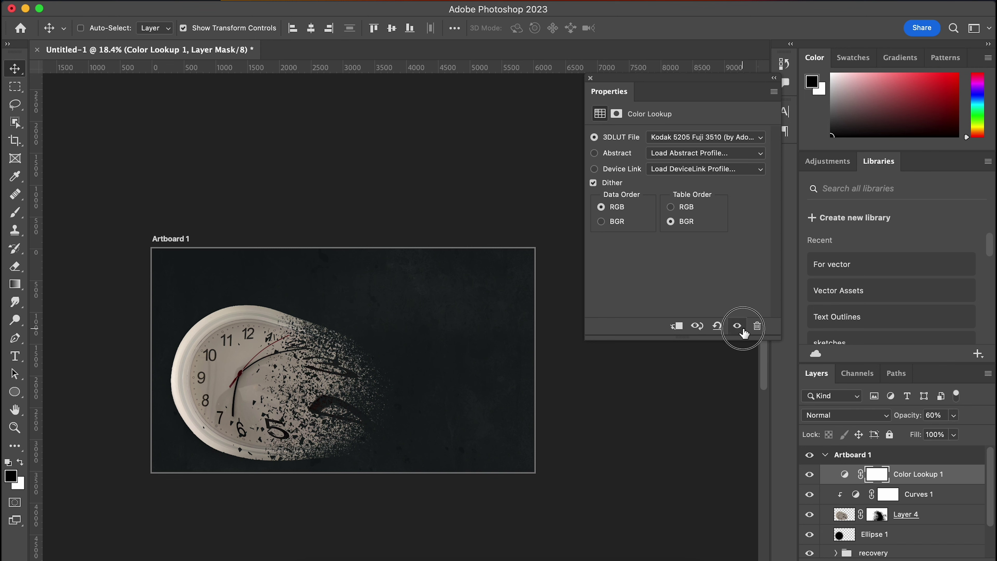
pyautogui.click(742, 329)
pyautogui.click(742, 329)
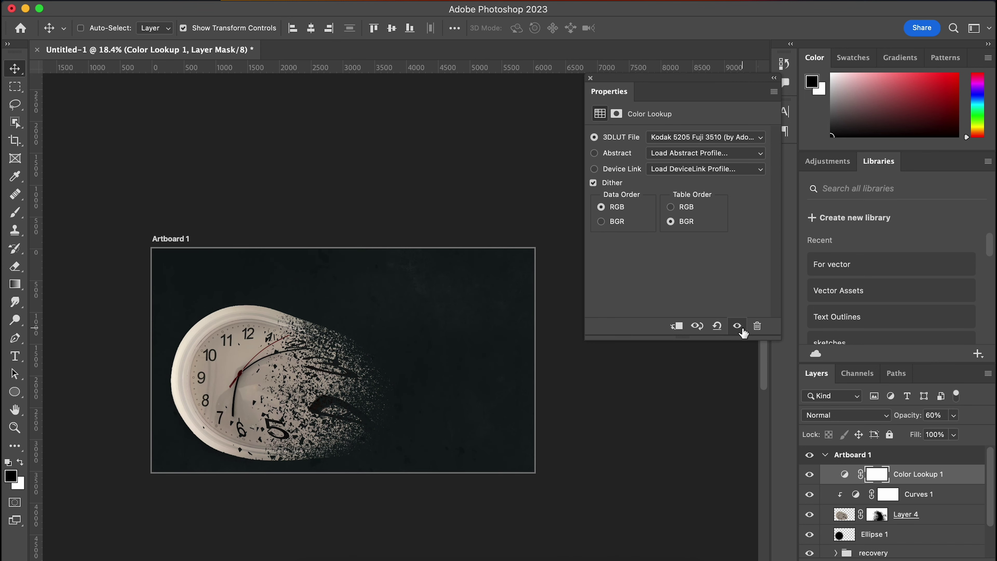
# - Switch the LUT to Fuji ETERNA 250D Fuji 3510 at 36% opacity and compare before/after
pyautogui.click(764, 137)
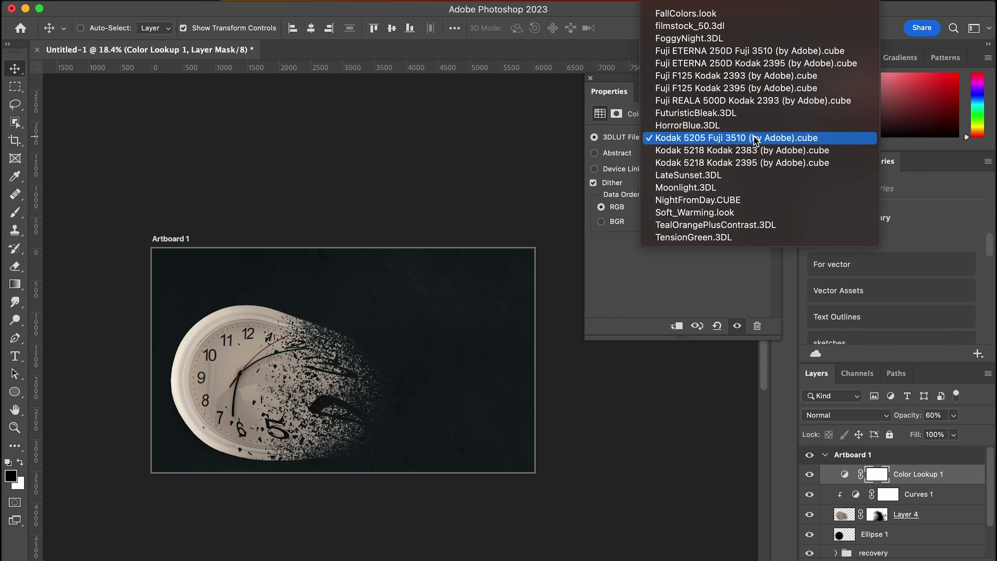
pyautogui.click(740, 56)
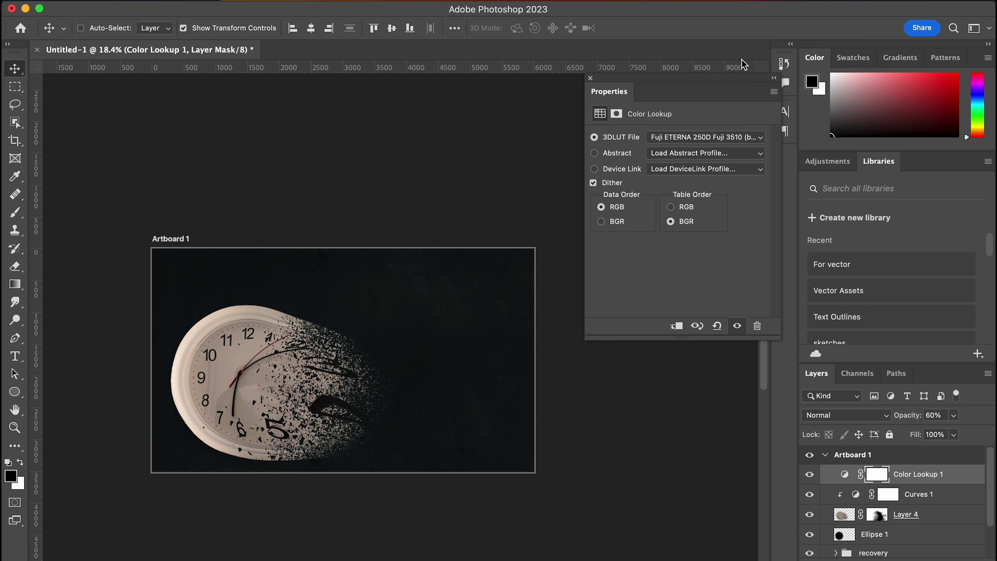
pyautogui.click(955, 415)
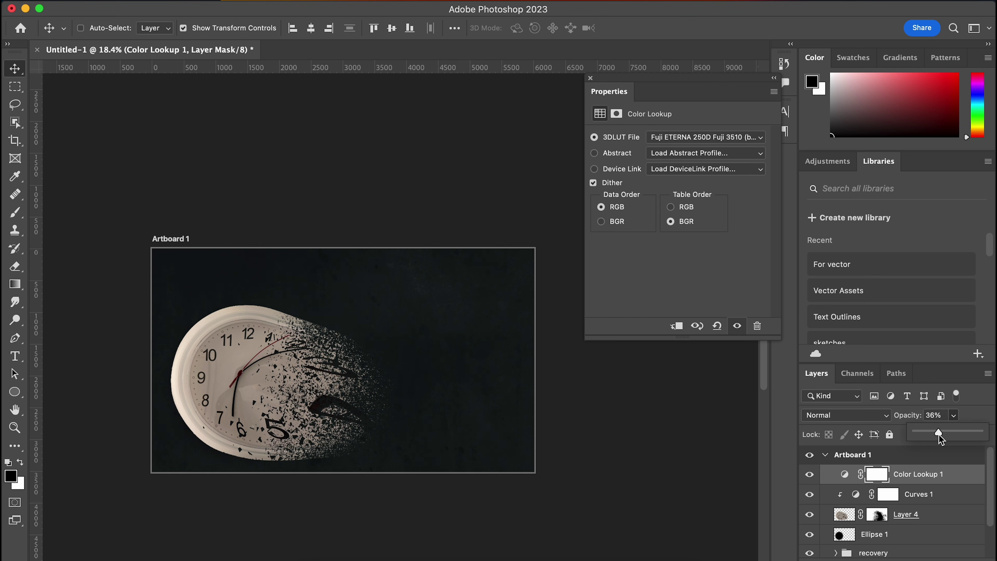
pyautogui.click(737, 326)
pyautogui.click(738, 327)
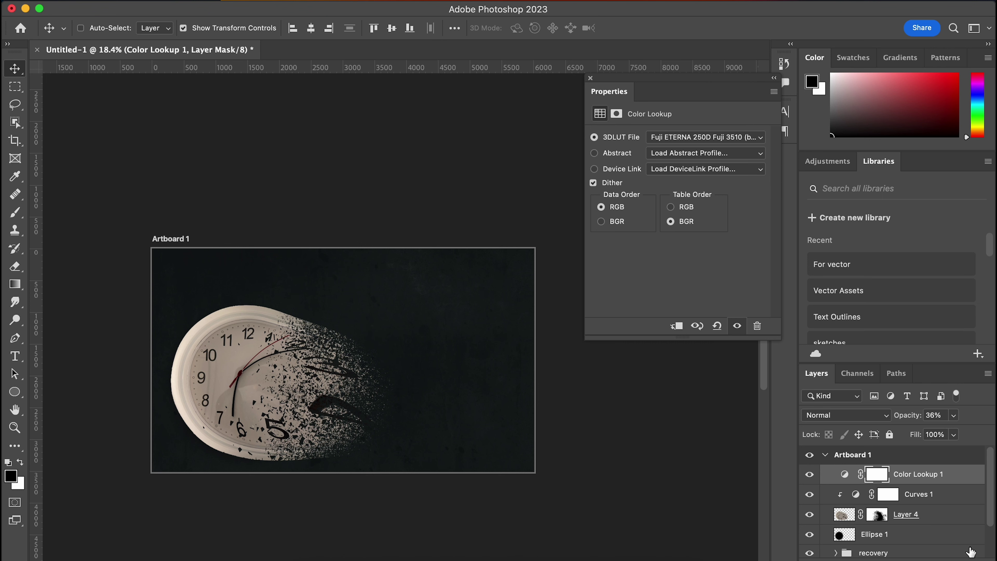
# - Add a Curves adjustment layer and place shadow and highlight points on the RGB curve
pyautogui.click(897, 560)
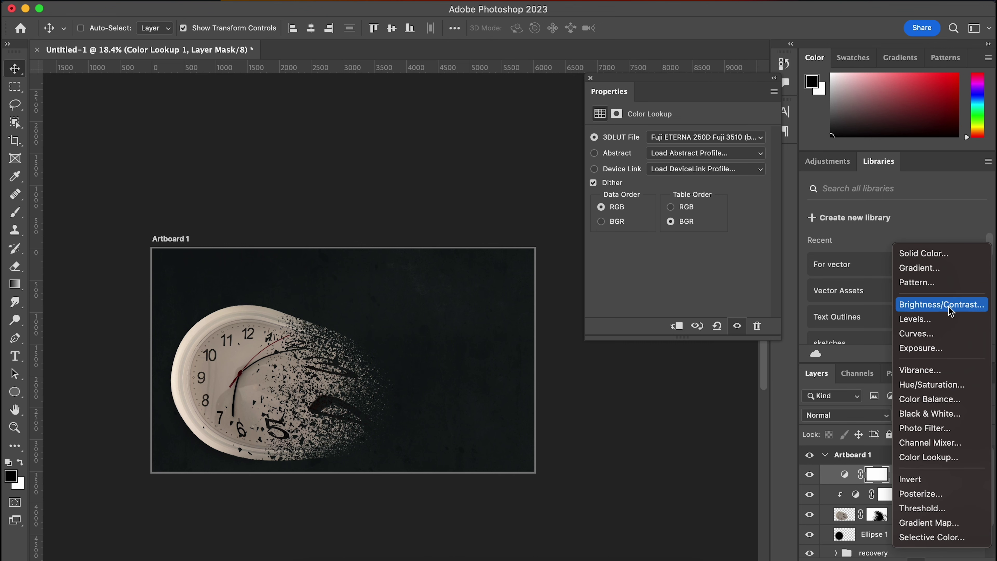
pyautogui.click(942, 334)
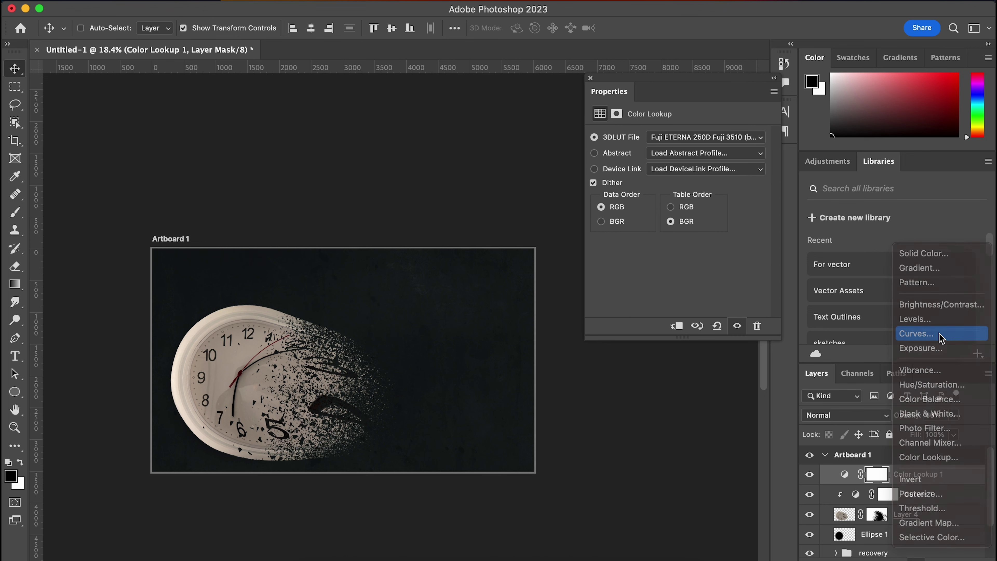
pyautogui.moveTo(650, 279)
pyautogui.mouseDown()
pyautogui.moveTo(650, 272)
pyautogui.moveTo(650, 281)
pyautogui.mouseUp()
pyautogui.moveTo(719, 219)
pyautogui.mouseDown()
pyautogui.moveTo(719, 200)
pyautogui.moveTo(724, 211)
pyautogui.mouseUp()
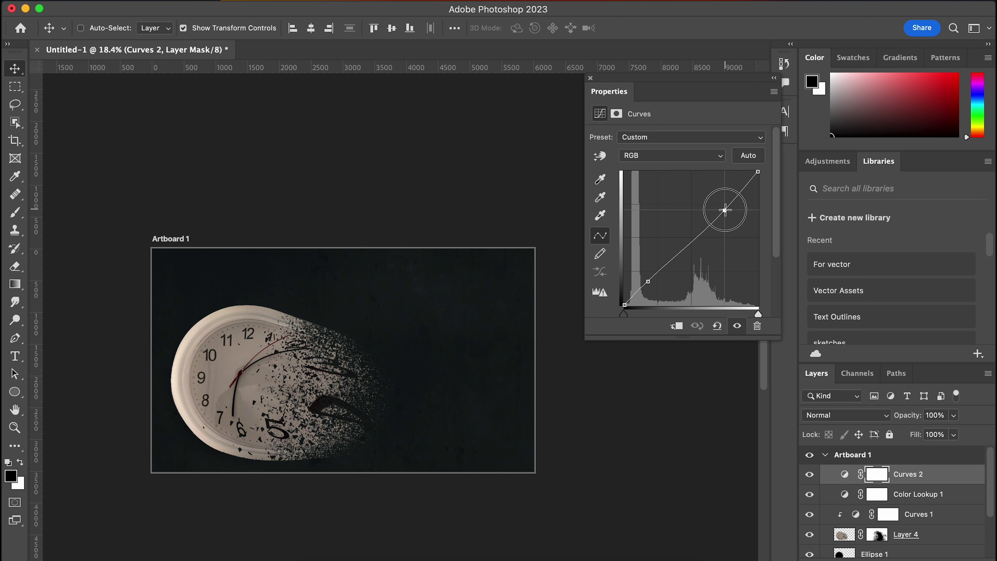
pyautogui.moveTo(647, 280); pyautogui.dragTo(646, 269)
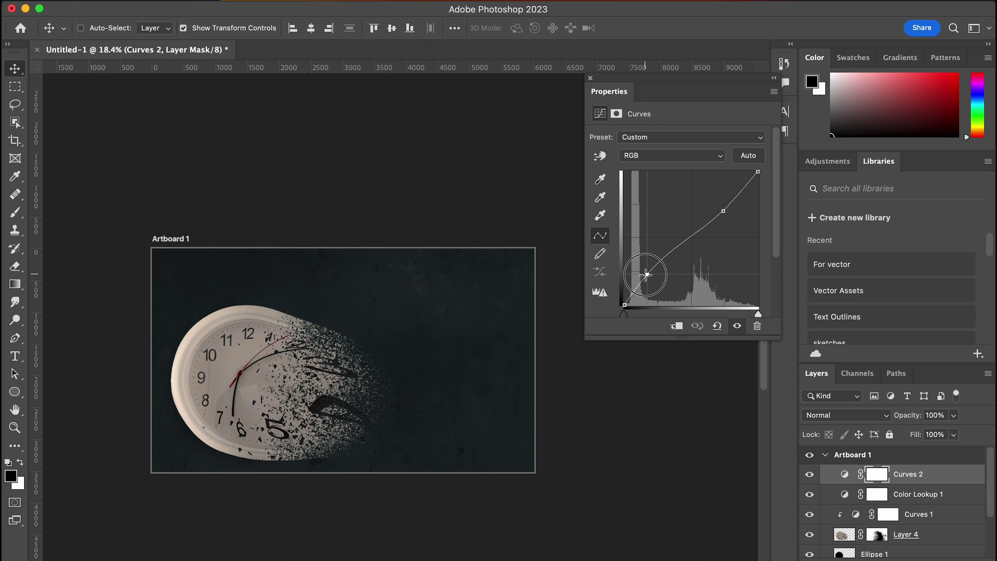
pyautogui.moveTo(647, 275); pyautogui.dragTo(641, 284)
# - Raise the highlight point and deepen the shadow point, then view the reference clock photo
pyautogui.click(723, 211)
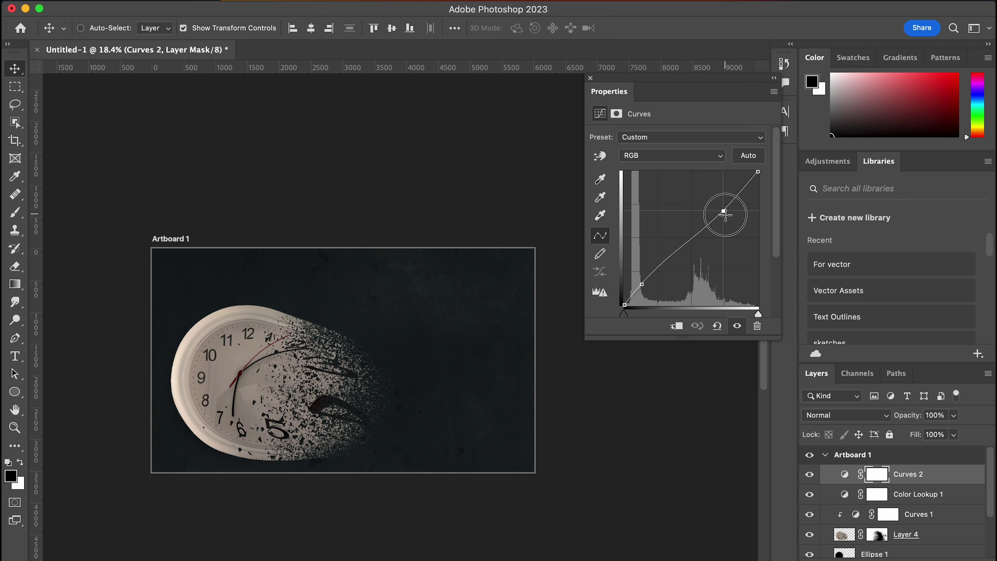
pyautogui.moveTo(724, 214); pyautogui.dragTo(720, 208)
pyautogui.moveTo(642, 284); pyautogui.dragTo(649, 273)
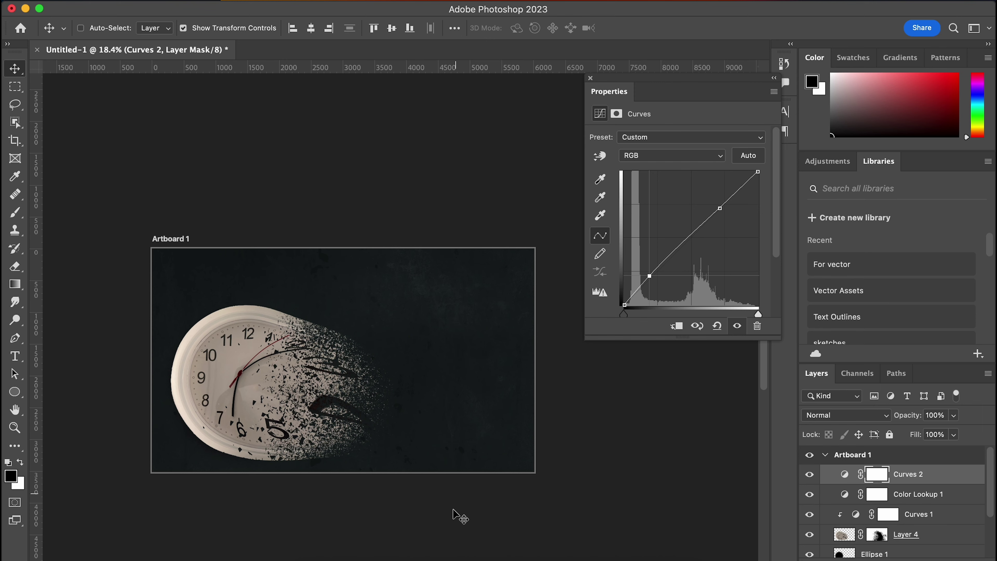
pyautogui.click(525, 553)
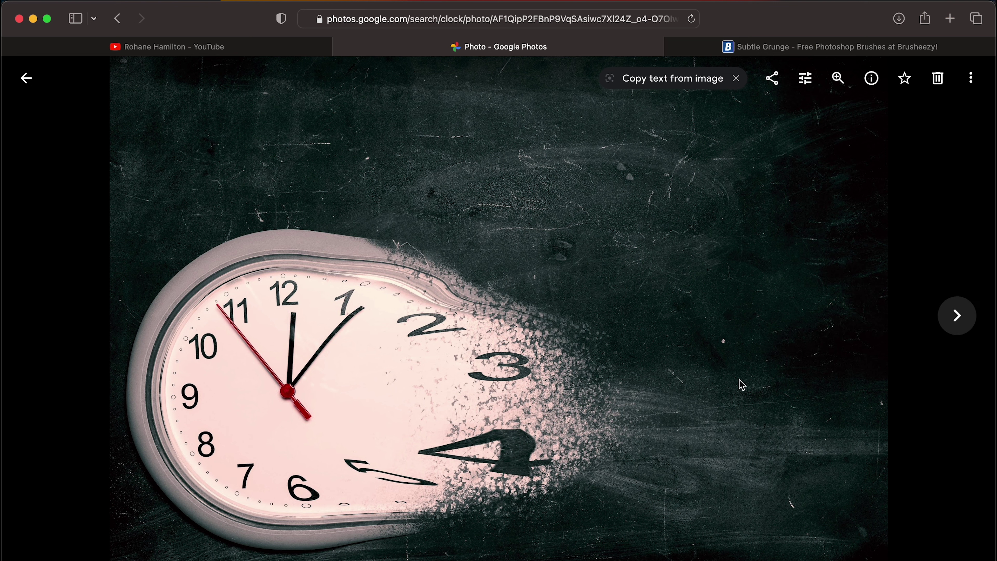
# - Minimize the browser showing the reference photo to return to Photoshop
pyautogui.click(38, 25)
# - Add a dark green #021802 Solid Color fill layer above Color Fill 1
pyautogui.scroll(-3, 938, 520)
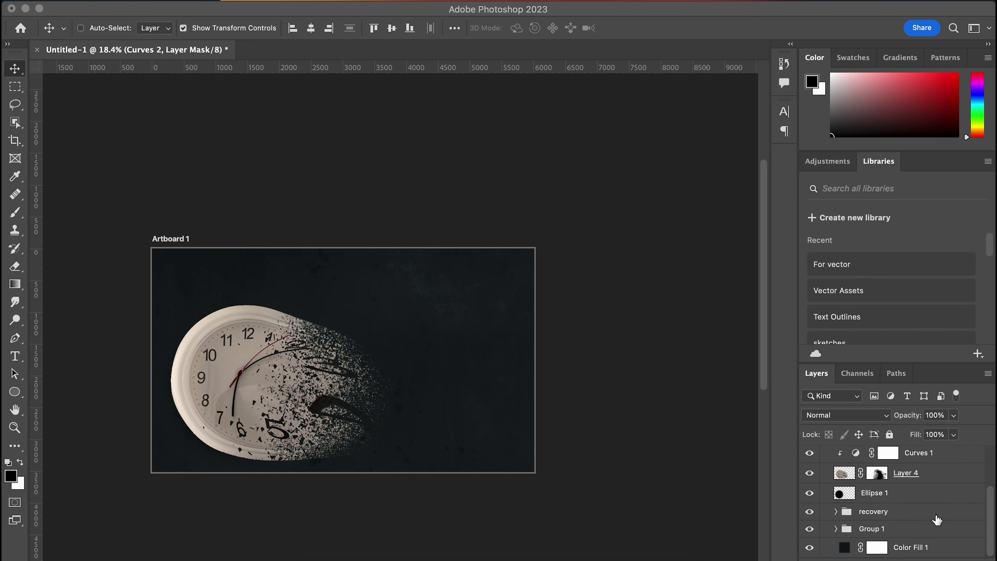
pyautogui.click(920, 547)
pyautogui.doubleClick(920, 548)
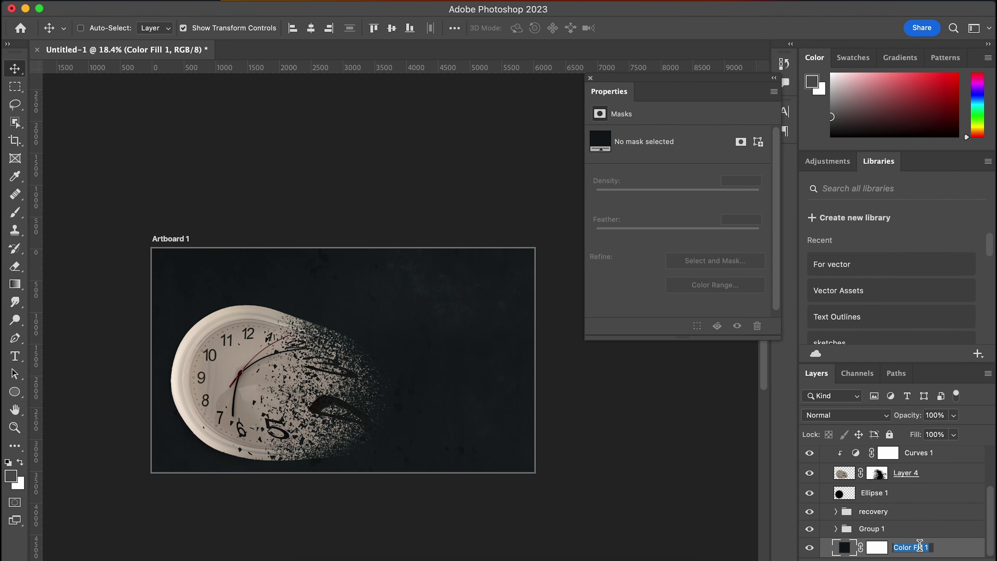
pyautogui.press('Return')
pyautogui.click(895, 558)
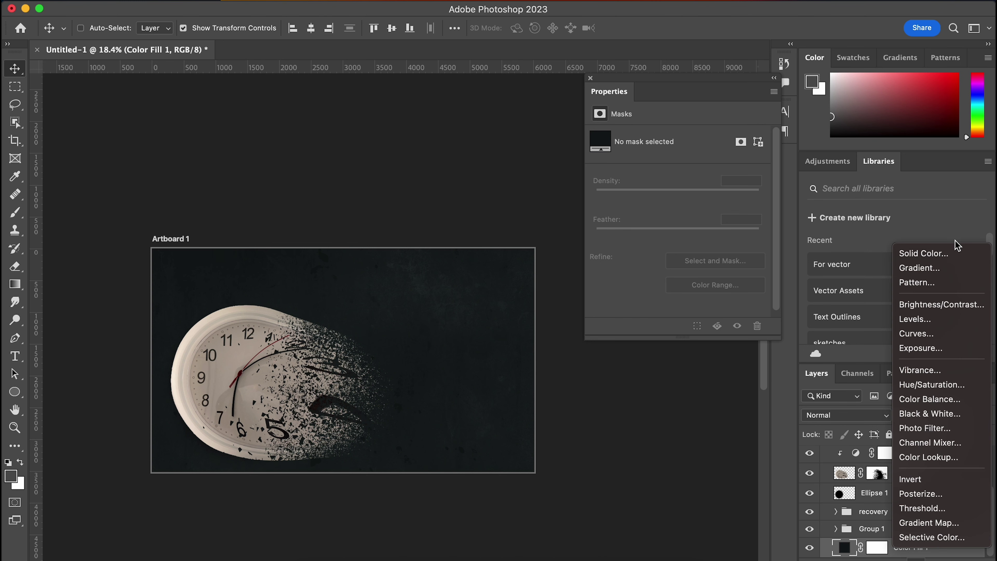
pyautogui.click(945, 262)
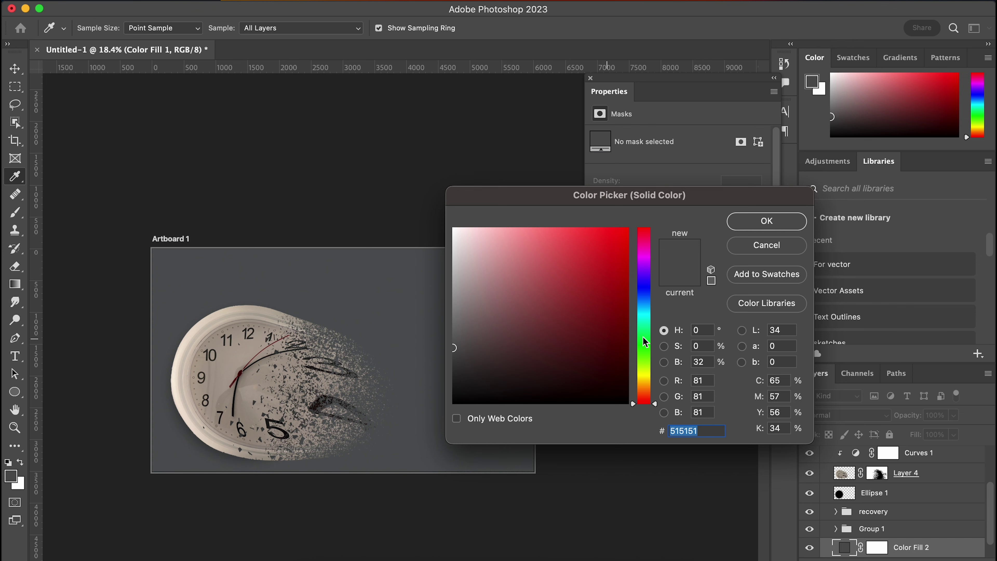
pyautogui.click(642, 344)
pyautogui.moveTo(611, 346); pyautogui.dragTo(613, 388)
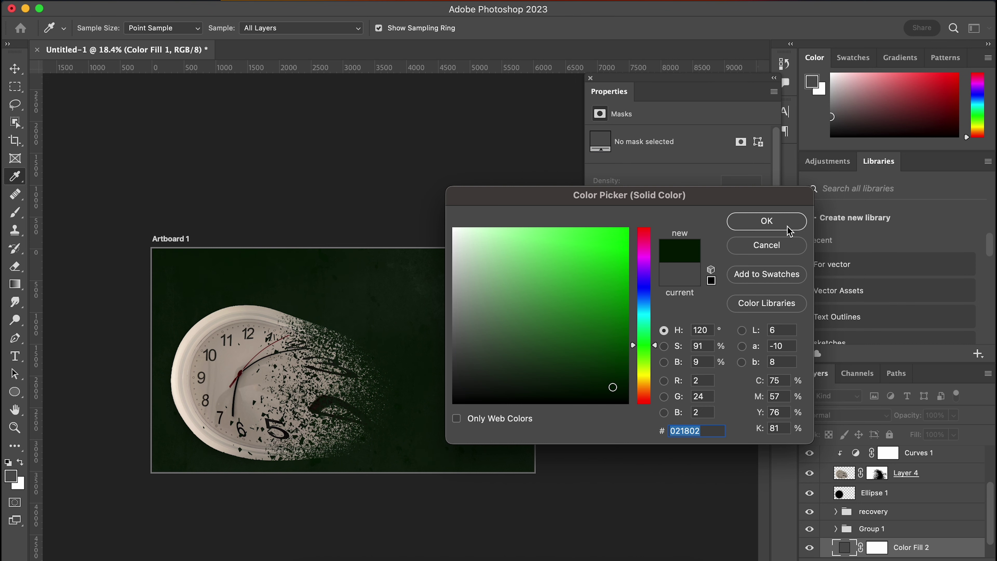
pyautogui.click(767, 220)
# - Set Color Fill 2 to 22% opacity, compare the tint, and collapse Properties
pyautogui.scroll(-1, 948, 479)
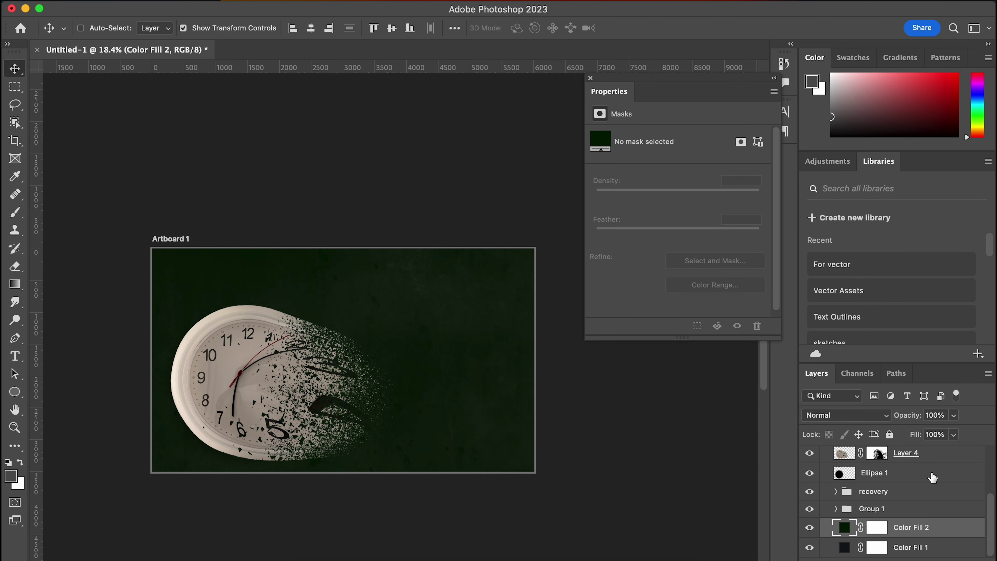
pyautogui.click(953, 434)
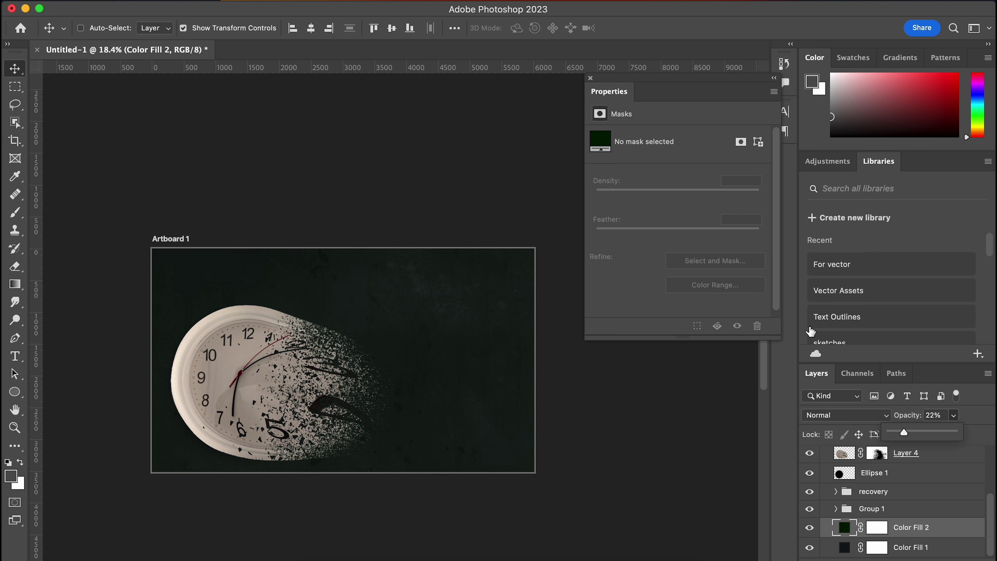
pyautogui.click(966, 535)
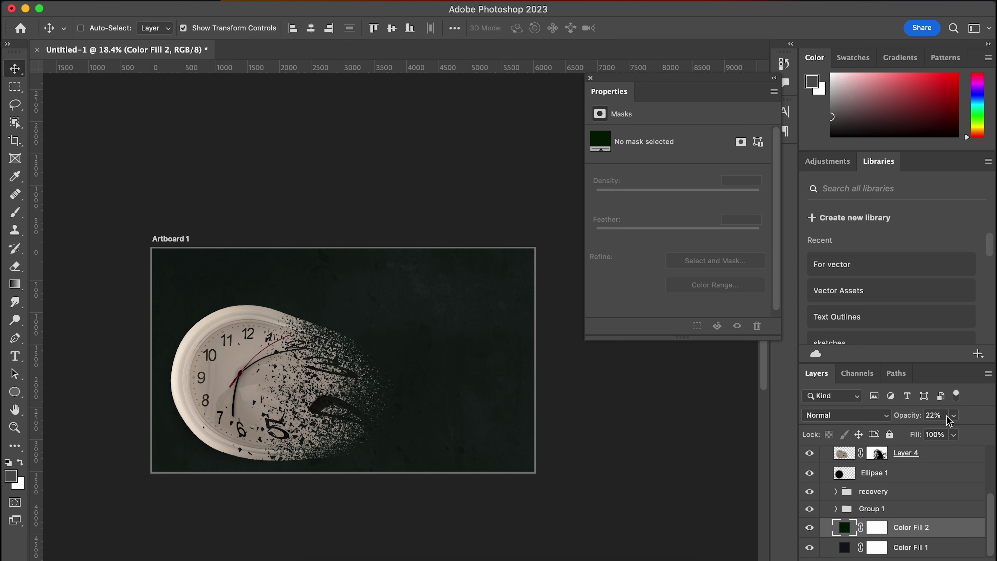
pyautogui.click(811, 531)
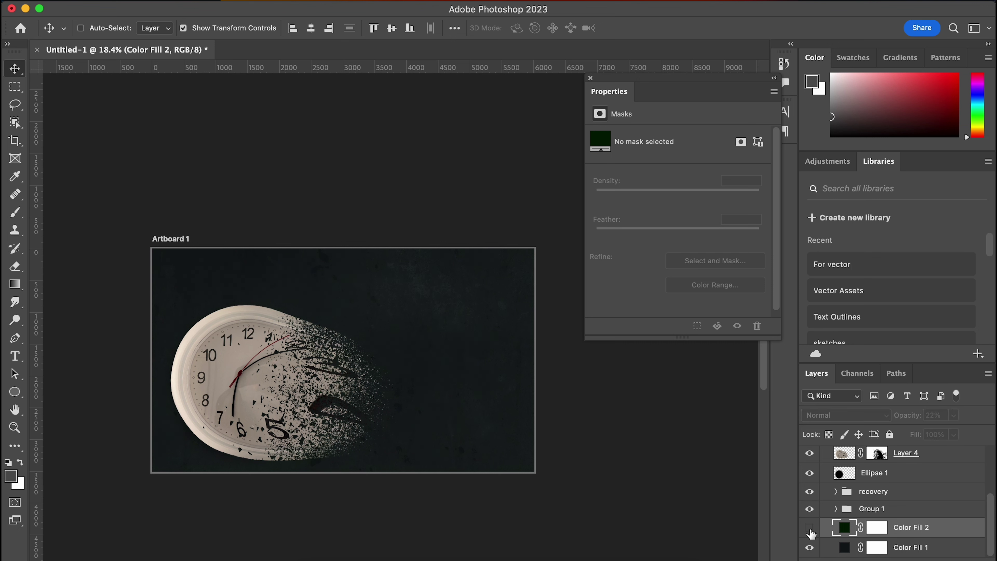
pyautogui.click(810, 531)
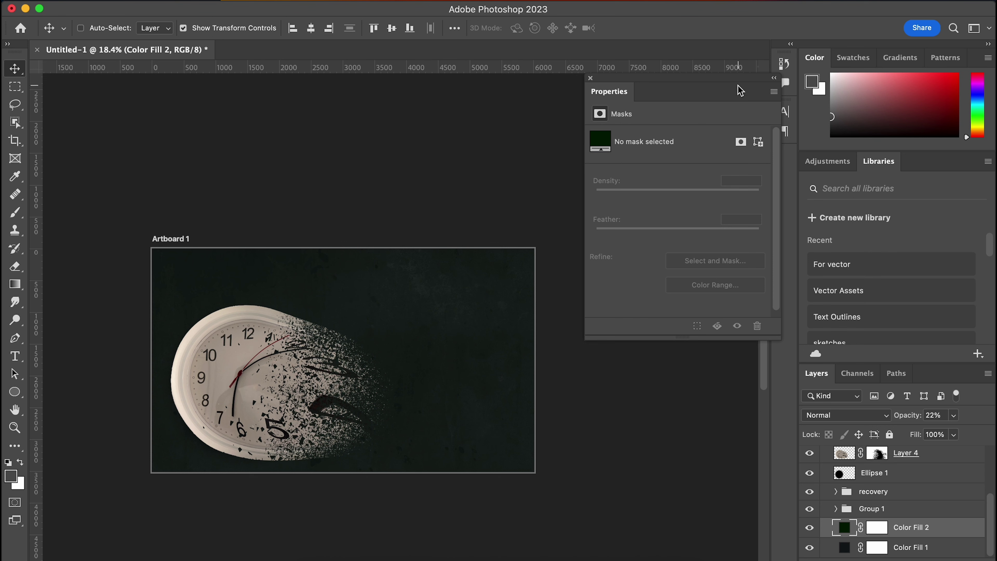
pyautogui.click(774, 78)
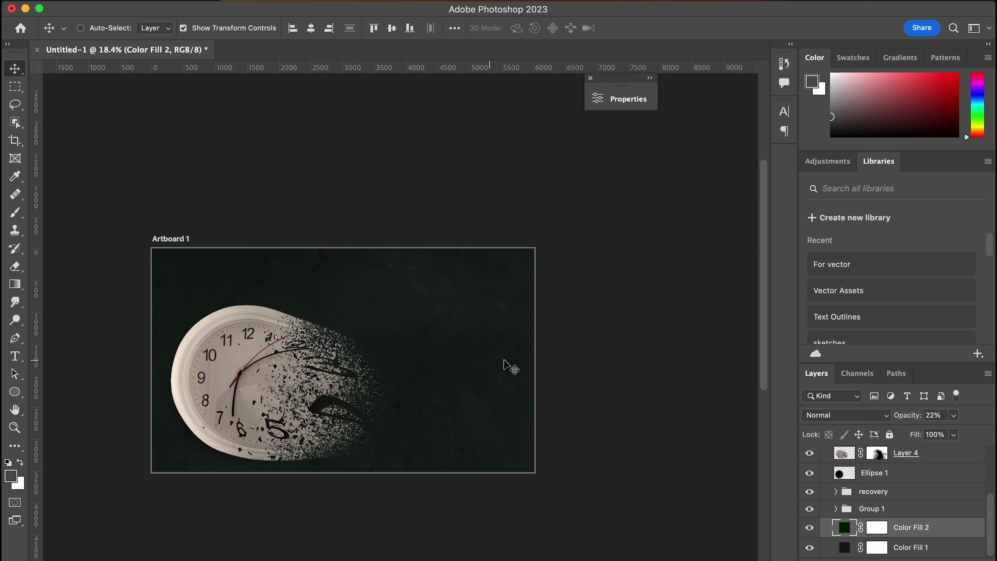
pyautogui.press('f')
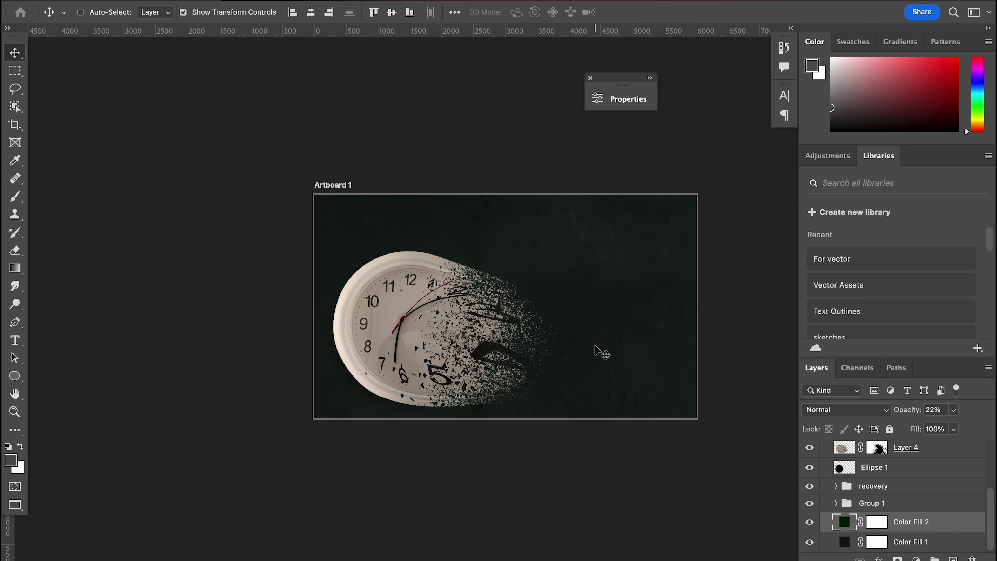
# - Switch to Full Screen Mode to view the finished artboard without panels
pyautogui.press('f')
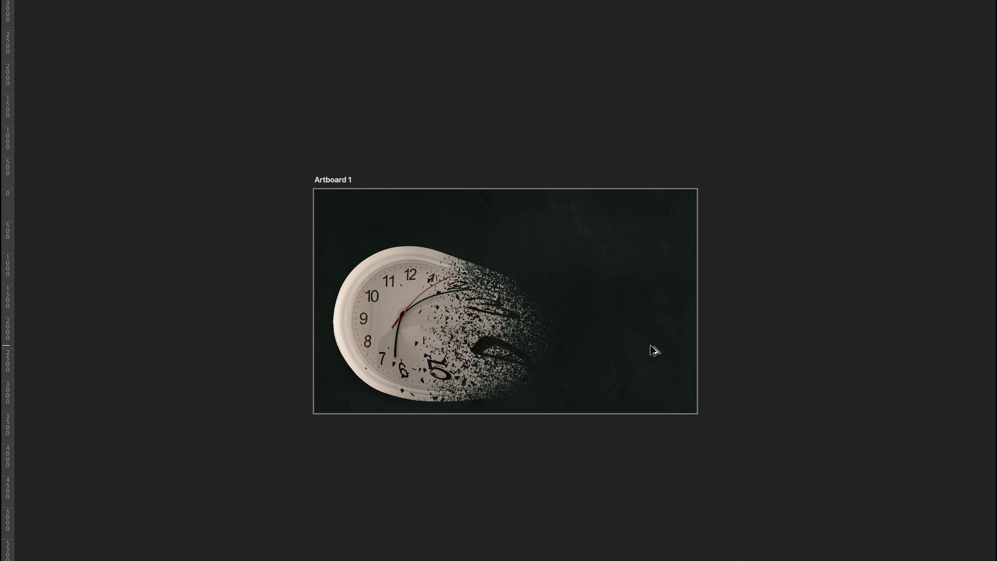